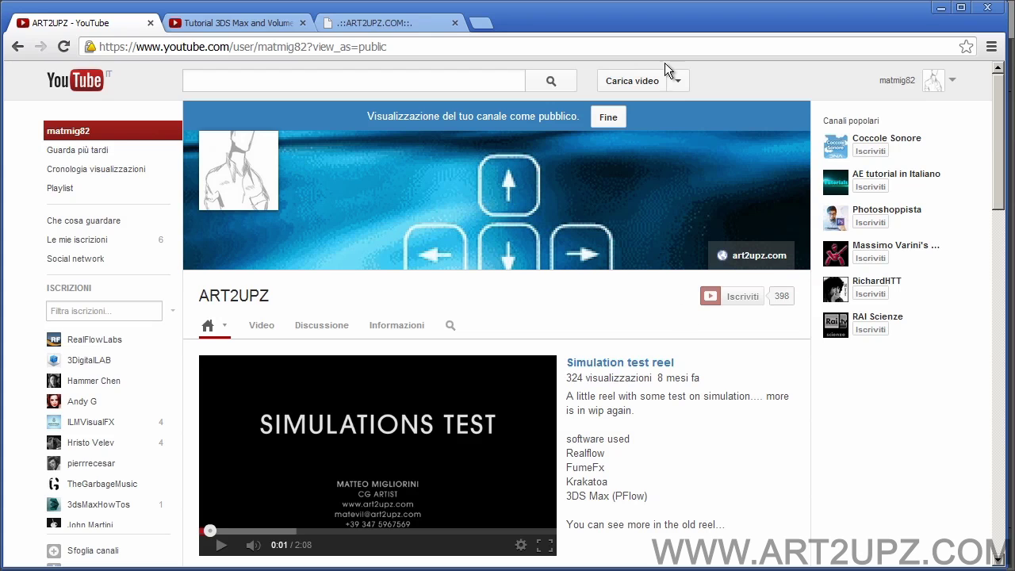
Look through the recent and popular videos on the ART2UPZ channel page
scroll(495, 364, "down", 5)
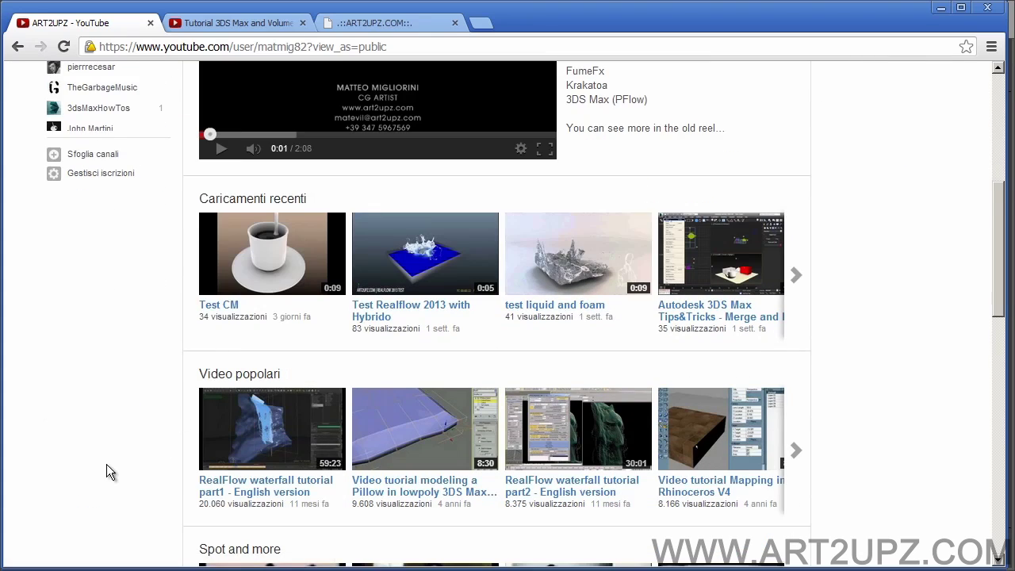
scroll(98, 409, "down", 3)
scroll(96, 409, "up", 10)
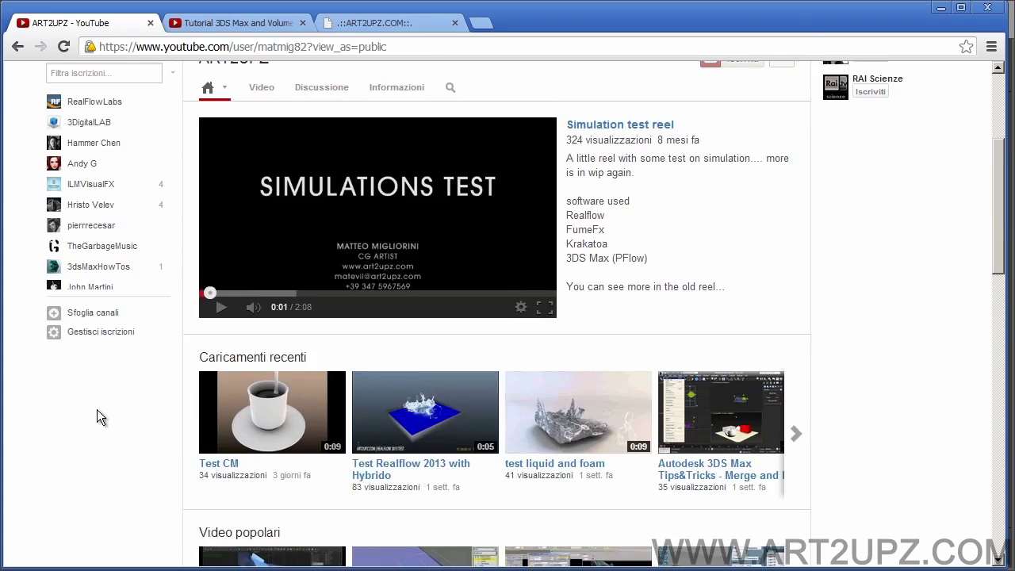
Read the description and comments on the "Tutorial 3DS Max and Volume Select modifier" video page, including the request for English subtitles
left_click(200, 23)
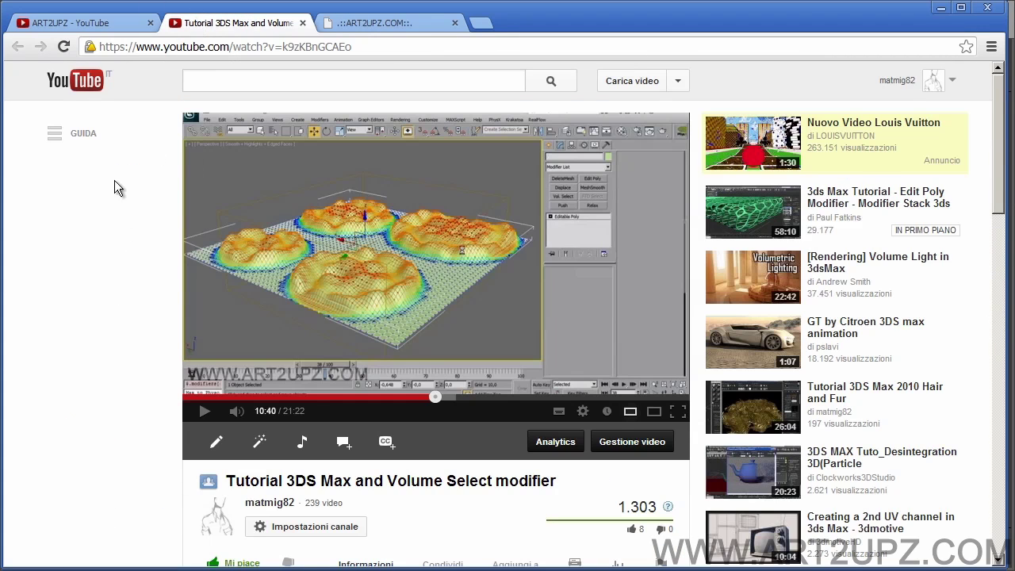
scroll(127, 340, "down", 1)
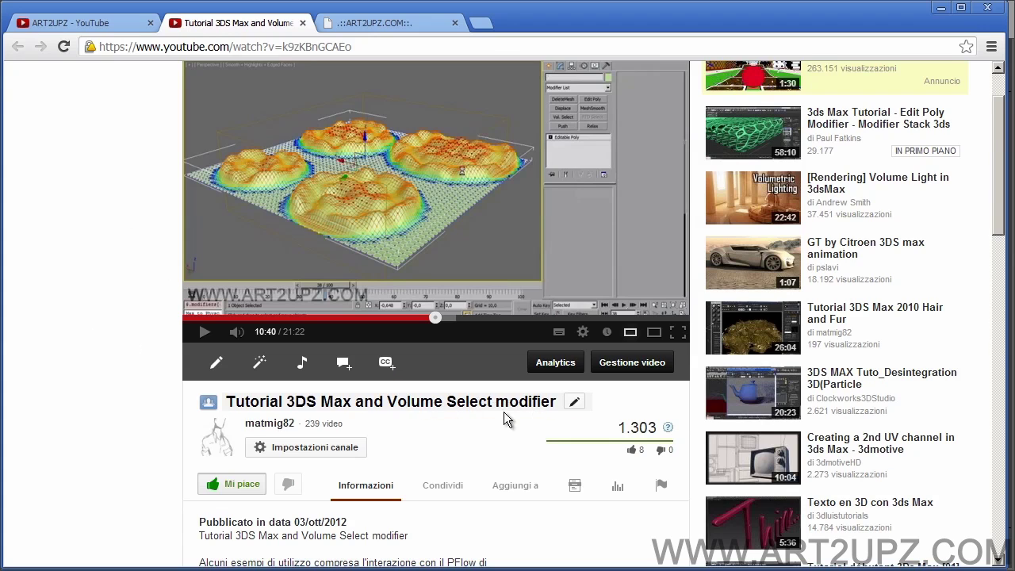
scroll(152, 376, "down", 2)
scroll(175, 394, "down", 2)
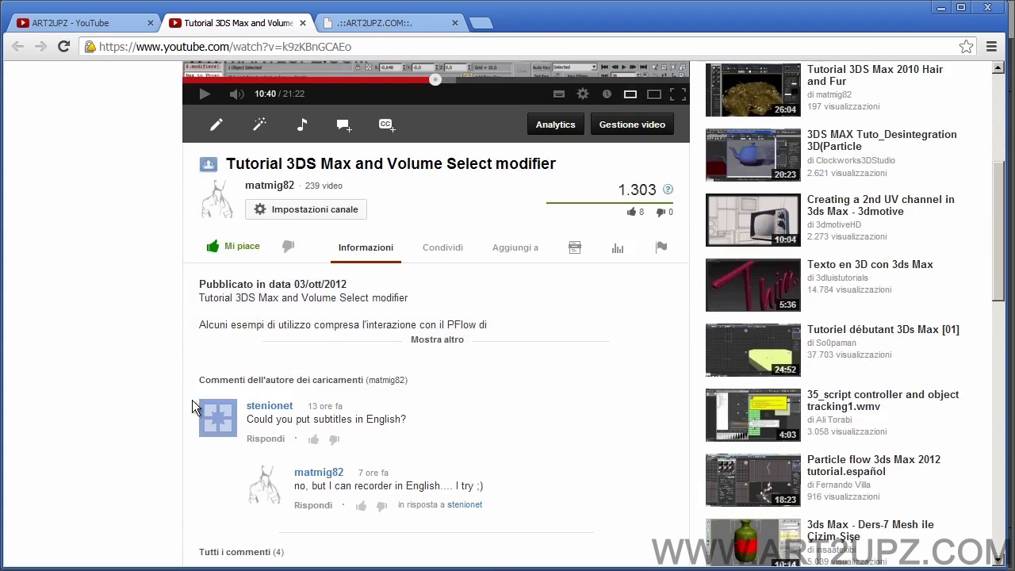
left_click_drag(248, 341, 403, 339)
left_click(403, 340)
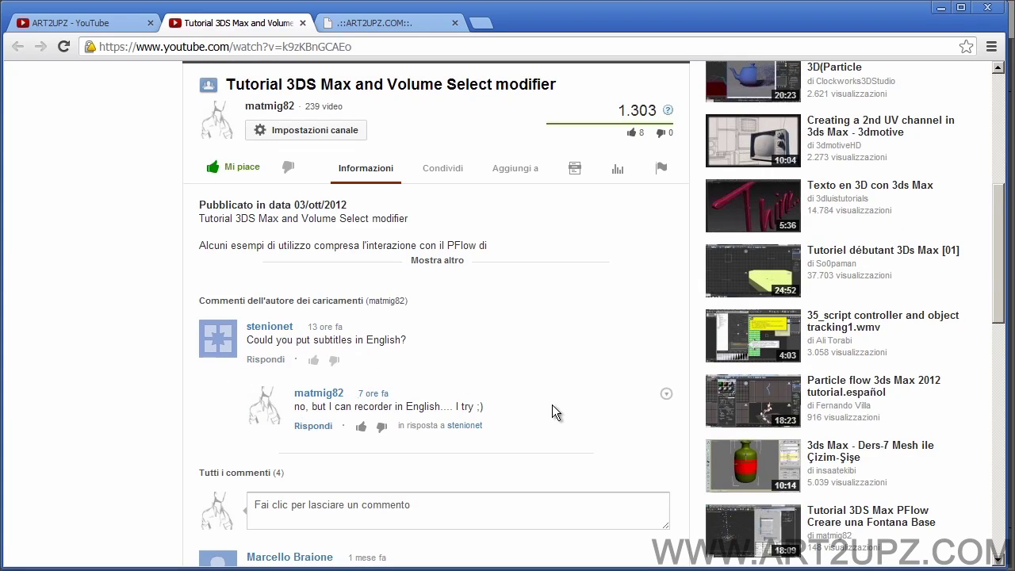
left_click_drag(500, 409, 330, 409)
left_click(491, 405)
scroll(476, 336, "up", 2)
scroll(477, 336, "up", 3)
Browse the RealFlow and 3DS Max tutorial links on the art2upz.com Educational page
key("ctrl+Tab")
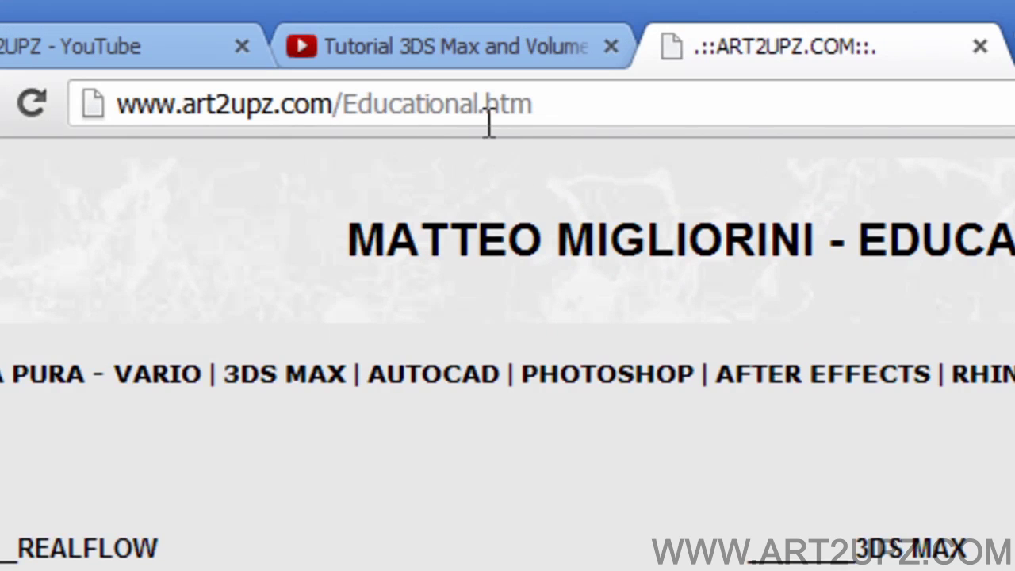
scroll(344, 409, "down", 6)
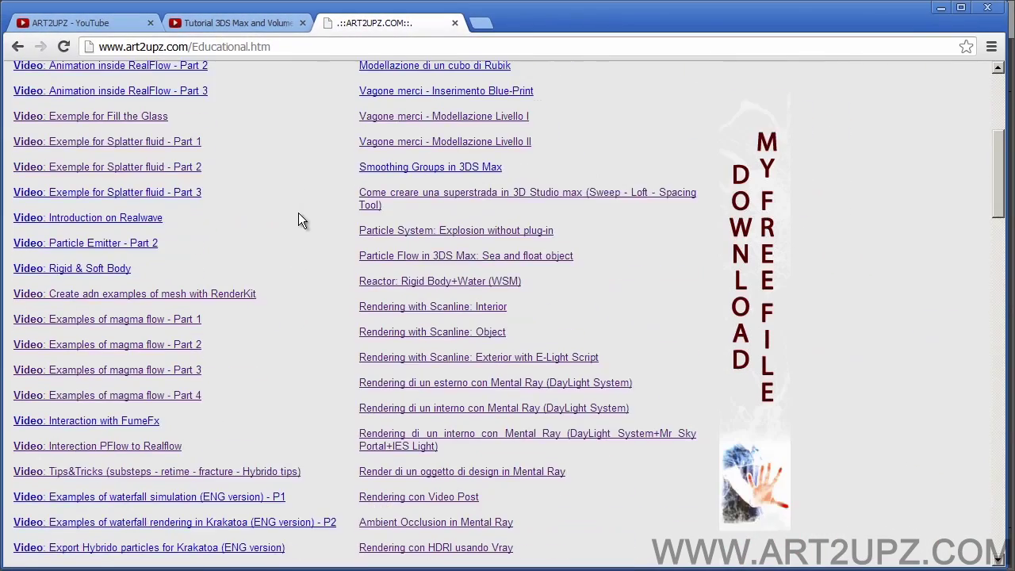
scroll(299, 214, "down", 1)
scroll(913, 240, "up", 5)
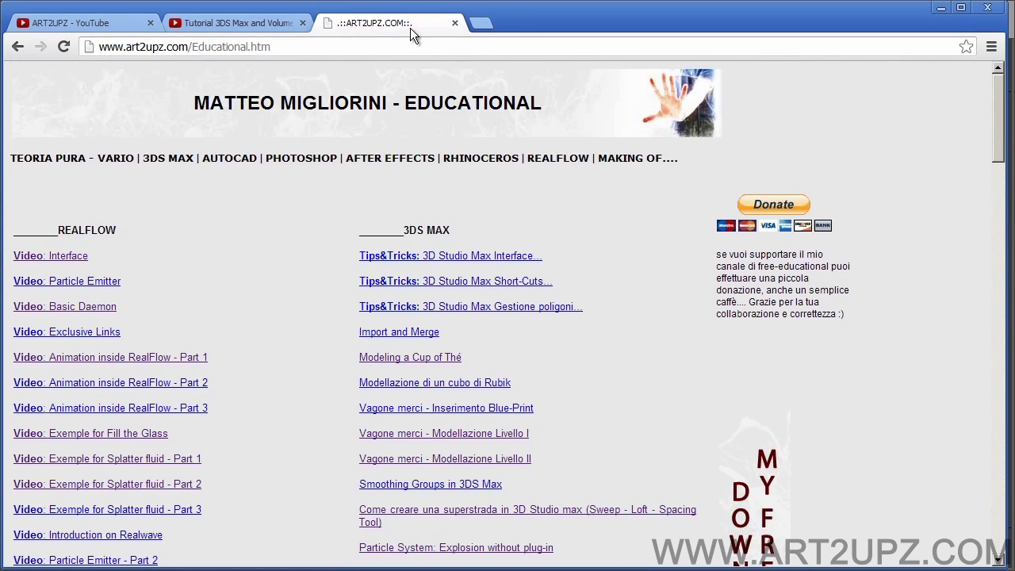
Switch to 3ds Max and create a square plane about 174.5 cm per side, starting from the grid's centre
left_click(941, 7)
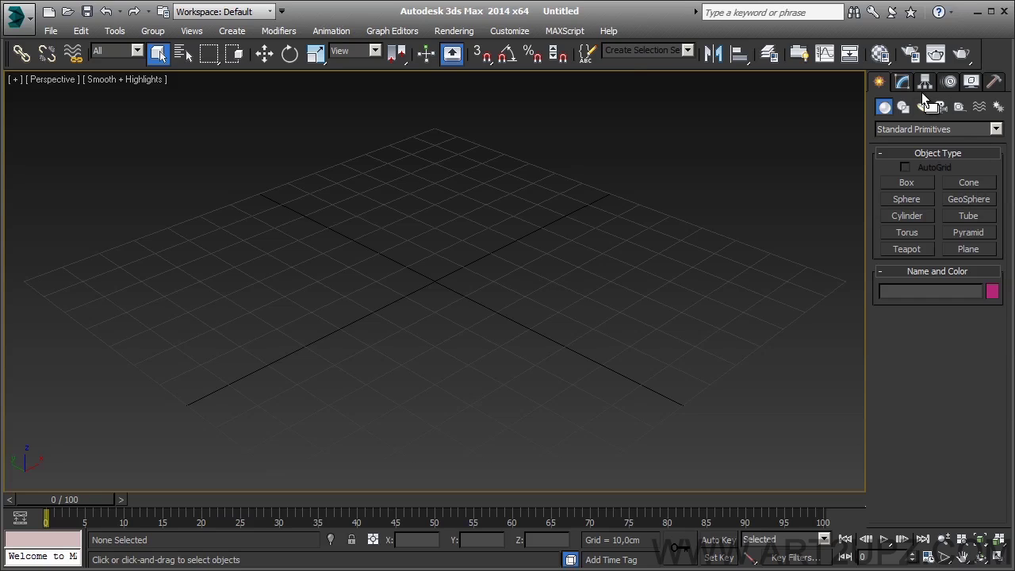
left_click(969, 249)
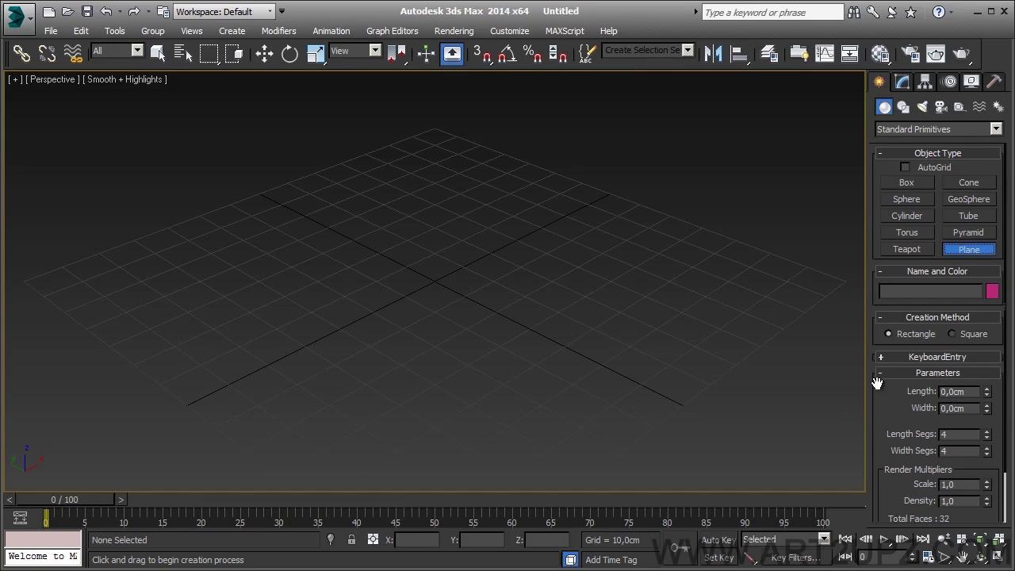
left_click(954, 333)
left_click_drag(433, 279, 604, 495)
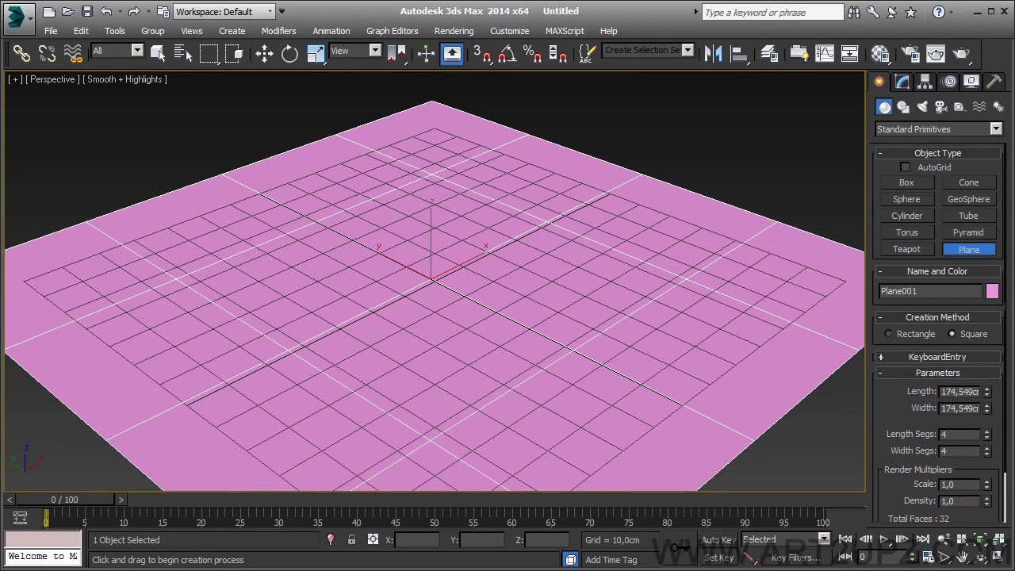
Set the plane's length and width segments to 20
type("20")
key("Return")
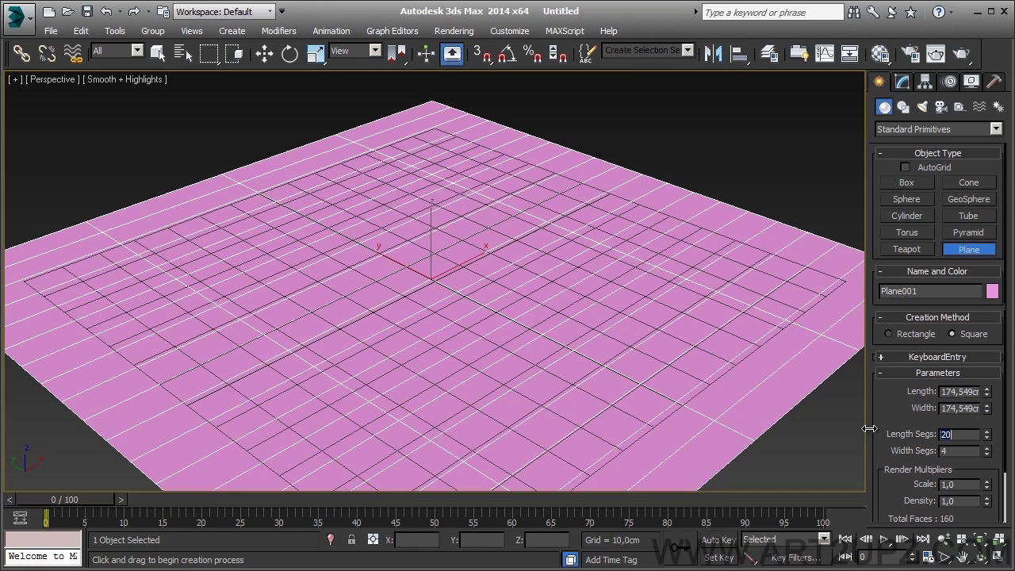
type("20")
key("Return")
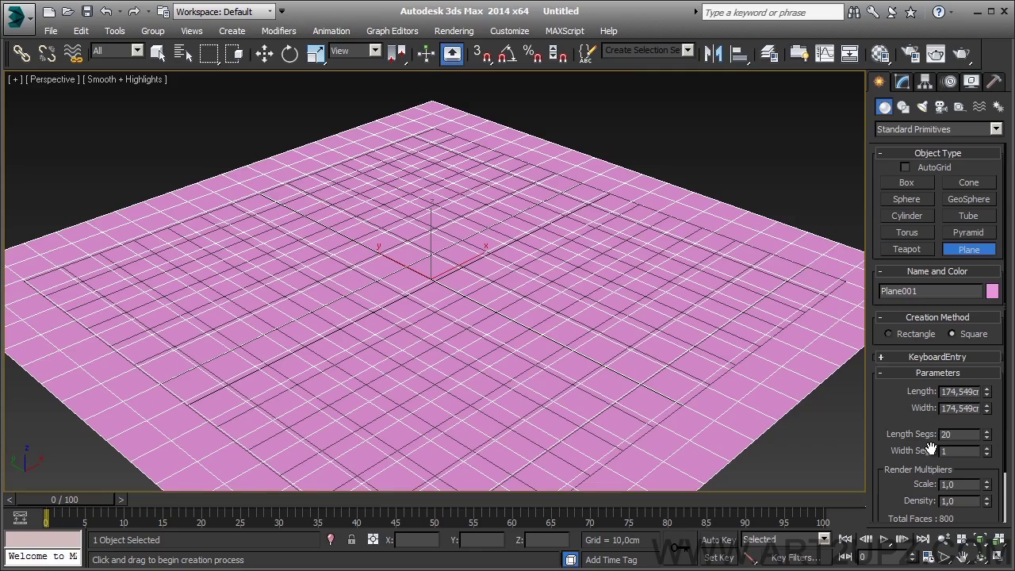
Set the plane's length and width segments to 80 and finish creating it
type("80")
key("Return")
type("80")
key("Return")
right_click(482, 340)
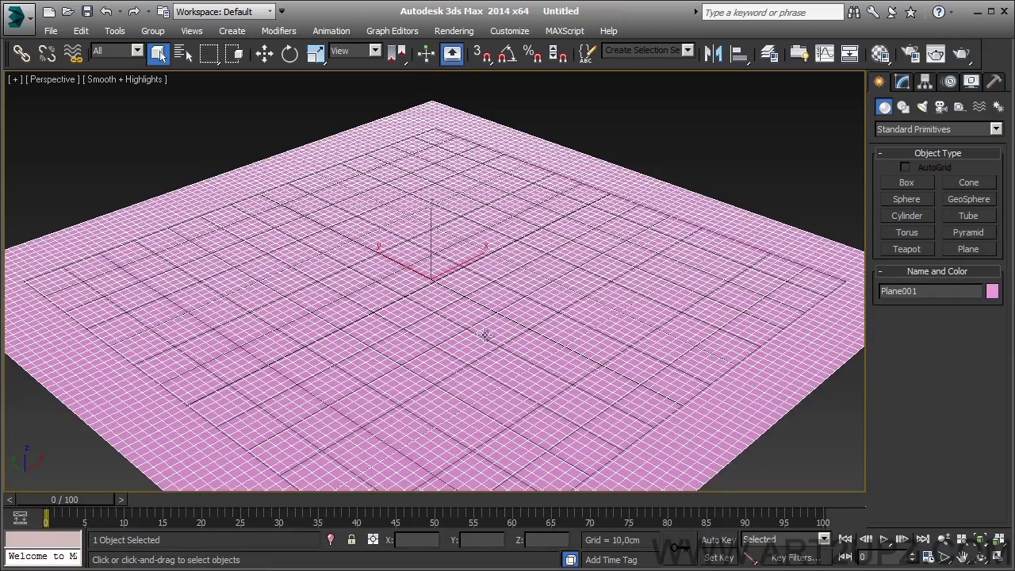
Hide the grid in the perspective view and fit the plane in it
middle_click_drag(482, 241, 477, 224)
key("g")
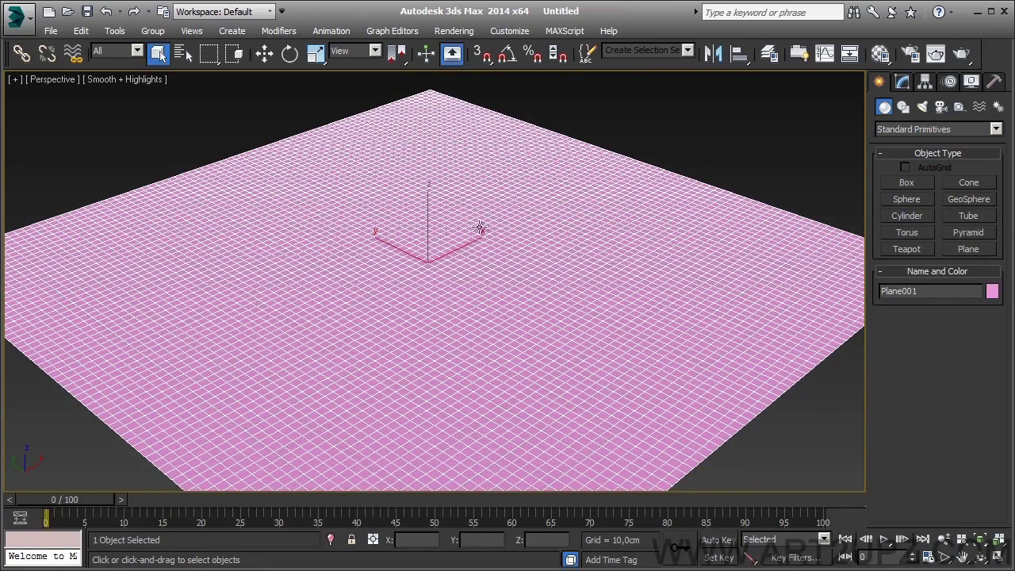
key("z")
Add a Vol. Select modifier to the plane
left_click(936, 128)
left_click(920, 140)
left_click(901, 82)
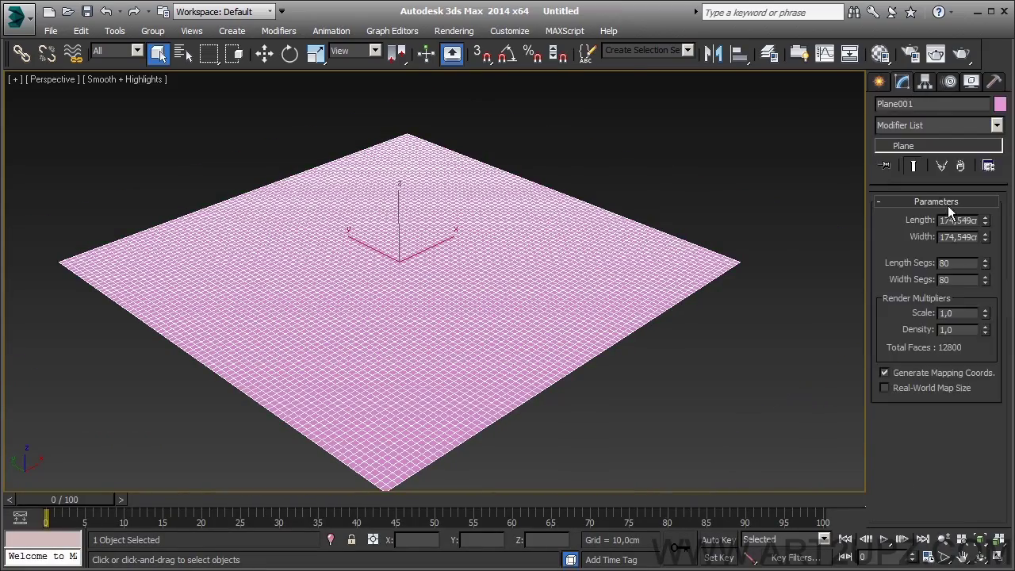
left_click(936, 125)
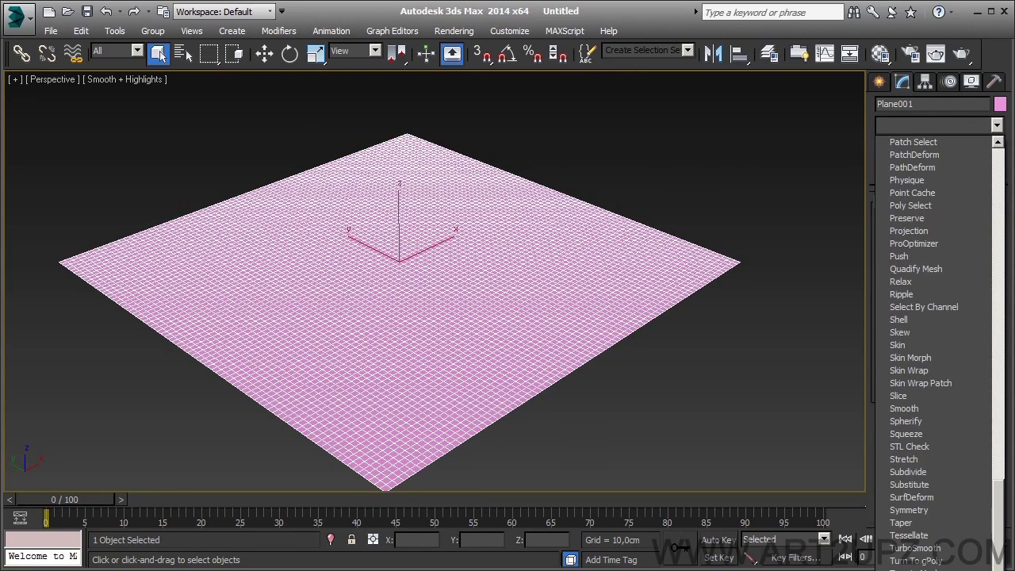
key("Return")
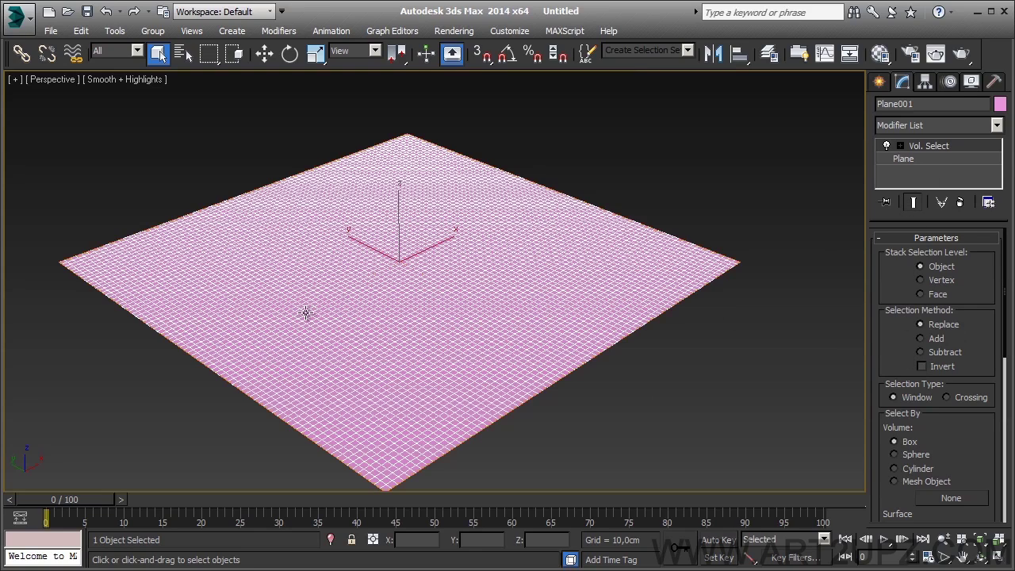
Add a Displace modifier above Vol. Select on the plane
left_click(970, 124)
scroll(954, 451, "down", 3)
left_click(912, 404)
Create a Cellular map in the first sample slot of the Material Editor
left_click(881, 53)
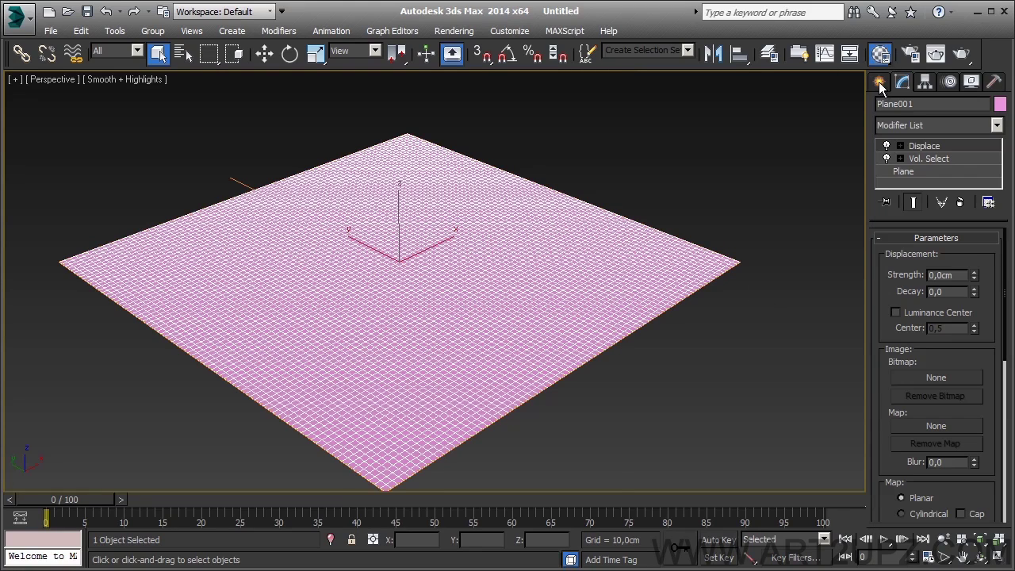
left_click(348, 288)
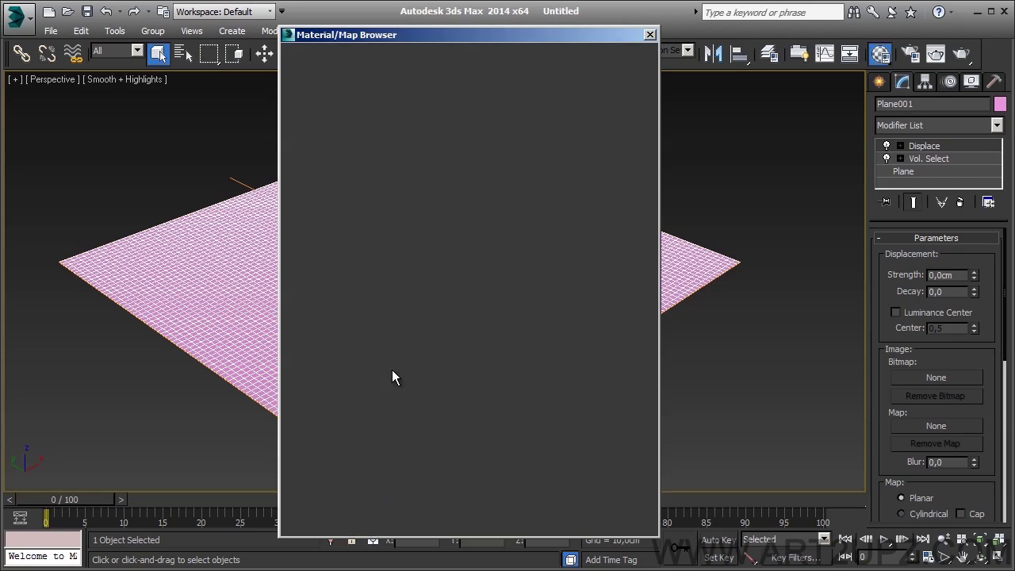
left_click(333, 482)
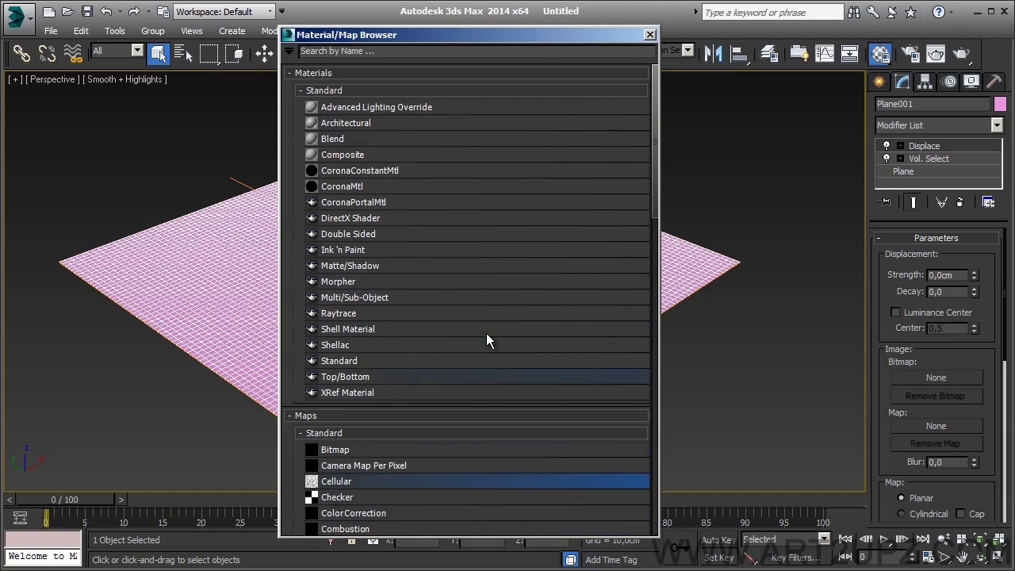
scroll(341, 290, "down", 7)
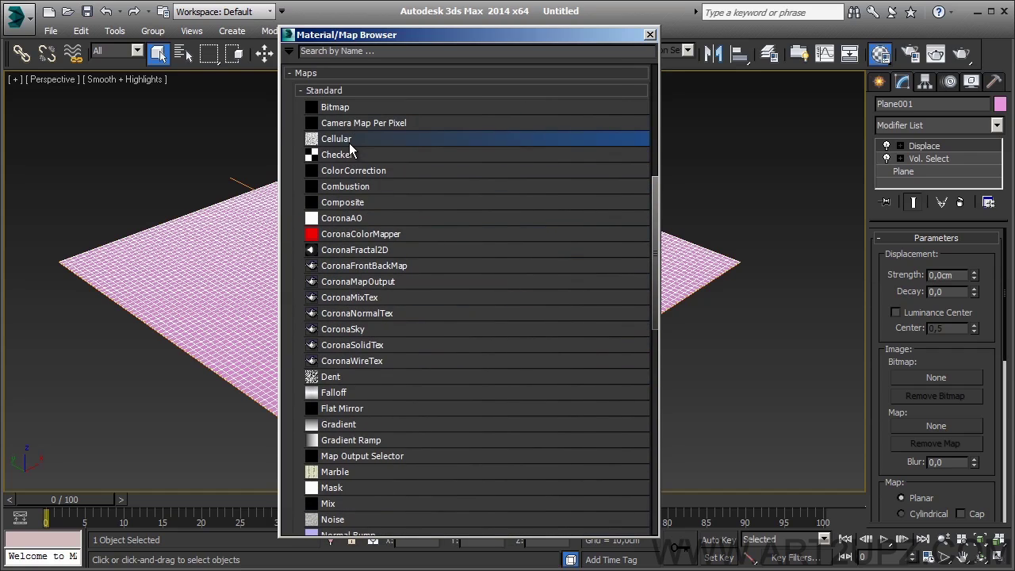
double_click(349, 145)
Put a Gradient Ramp map in the second sample slot and a Noise map in the third
left_click(391, 132)
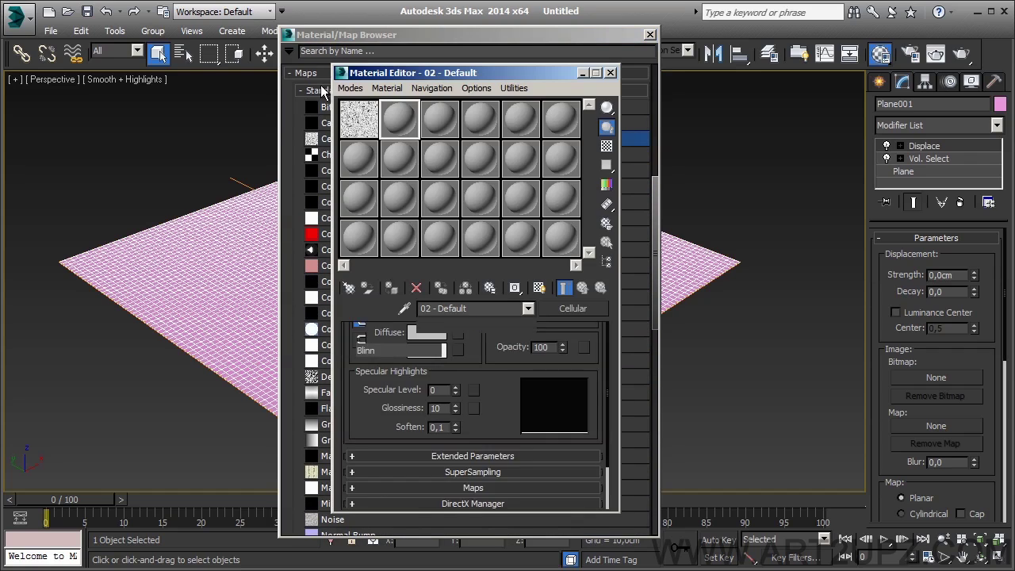
left_click(330, 34)
left_click(345, 265)
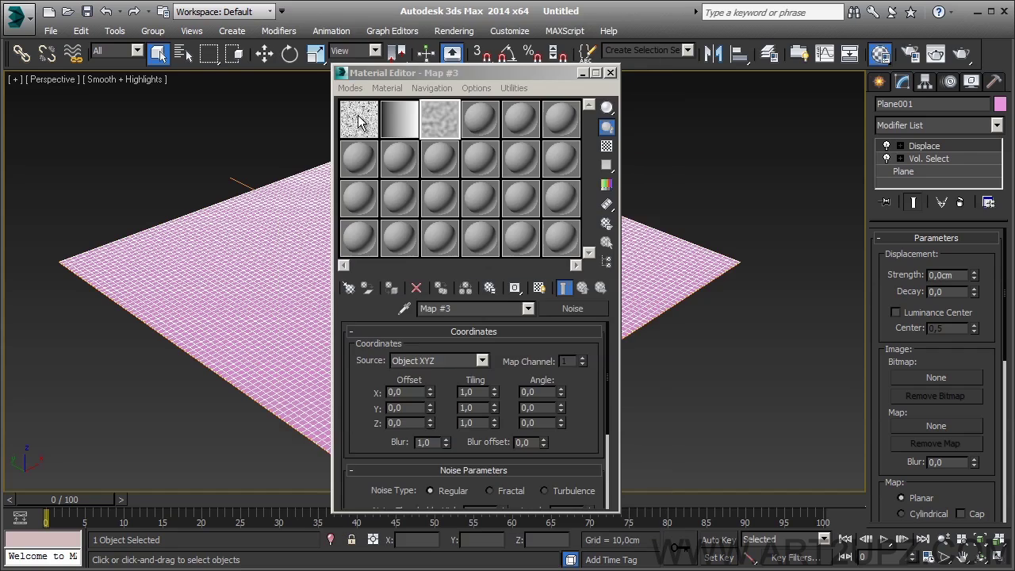
Create a Composite map in the fourth sample slot and add two more layers to it
left_click(490, 131)
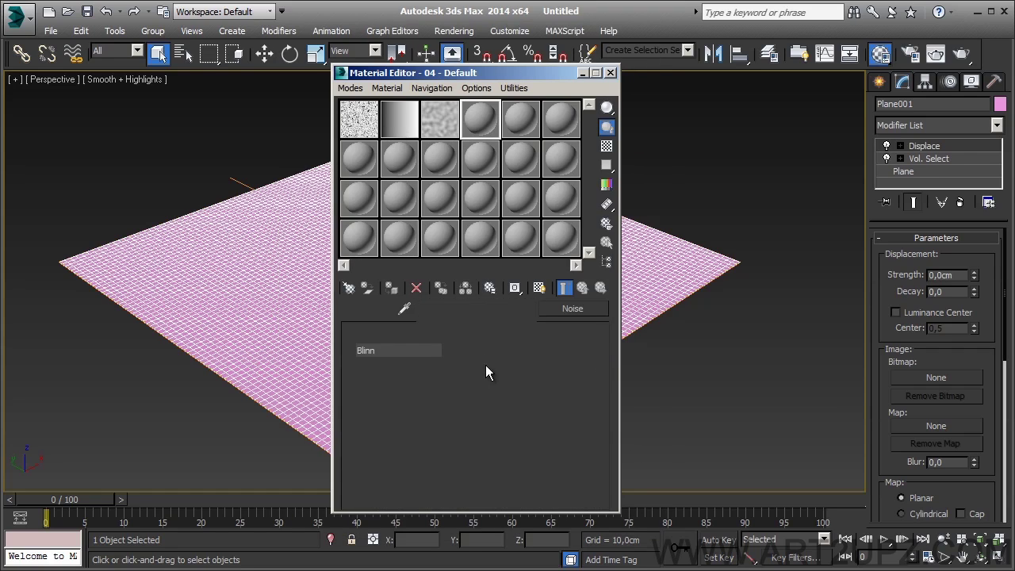
left_click(347, 289)
double_click(396, 281)
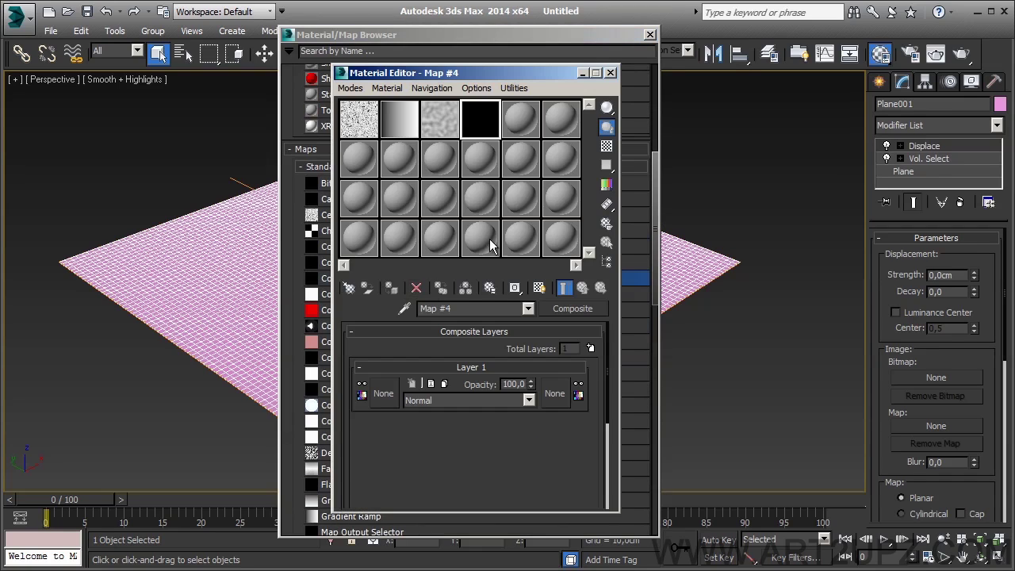
left_click(650, 36)
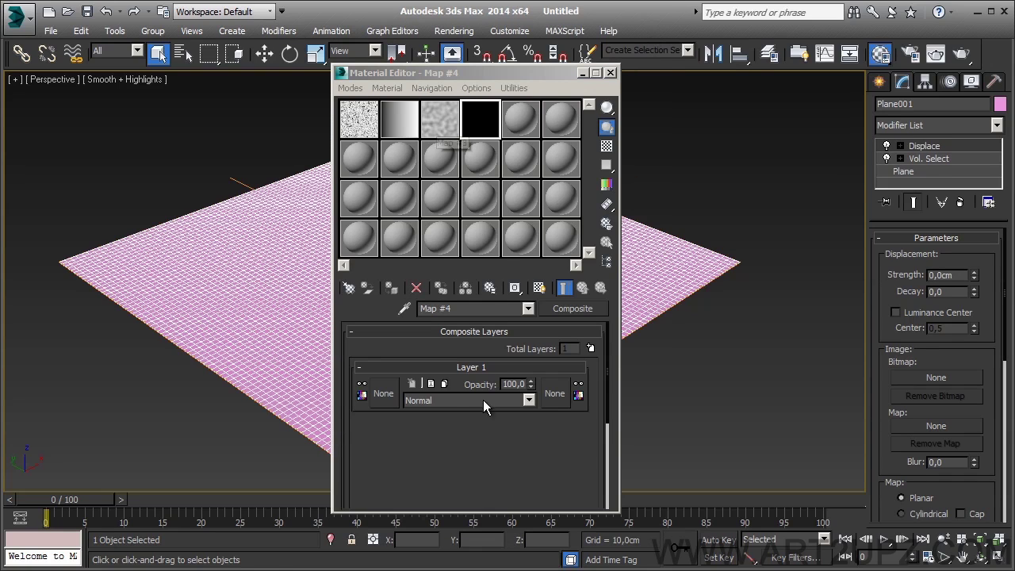
left_click(591, 349)
left_click(591, 349)
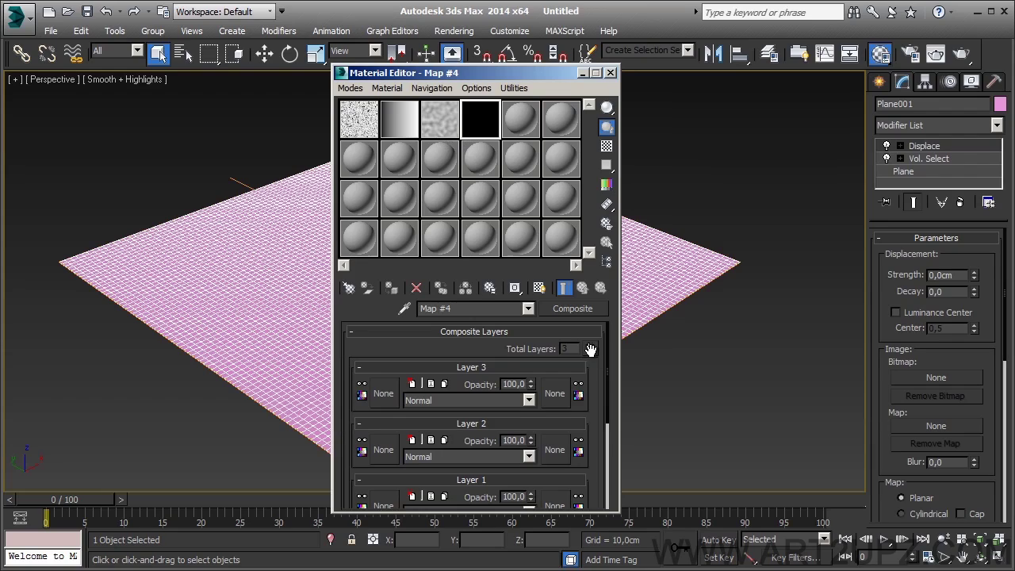
Fill the Composite layers with Cellular in Layer 3, Noise masked by Gradient Ramp in Layer 2, and Gradient Ramp in Layer 1
scroll(502, 377, "down", 1)
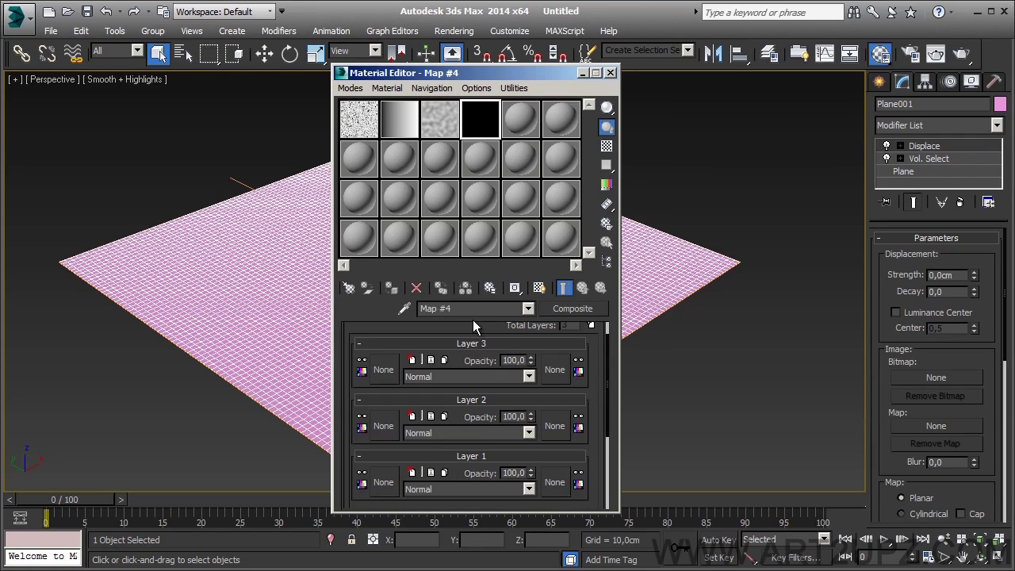
left_click_drag(366, 123, 384, 369)
left_click(442, 360)
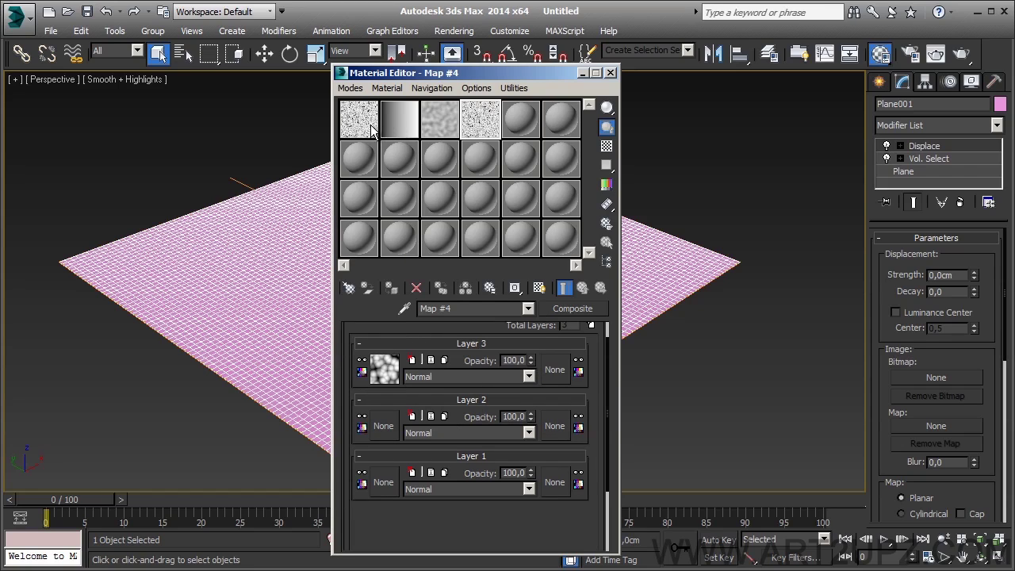
left_click(446, 137)
left_click_drag(449, 119, 435, 261)
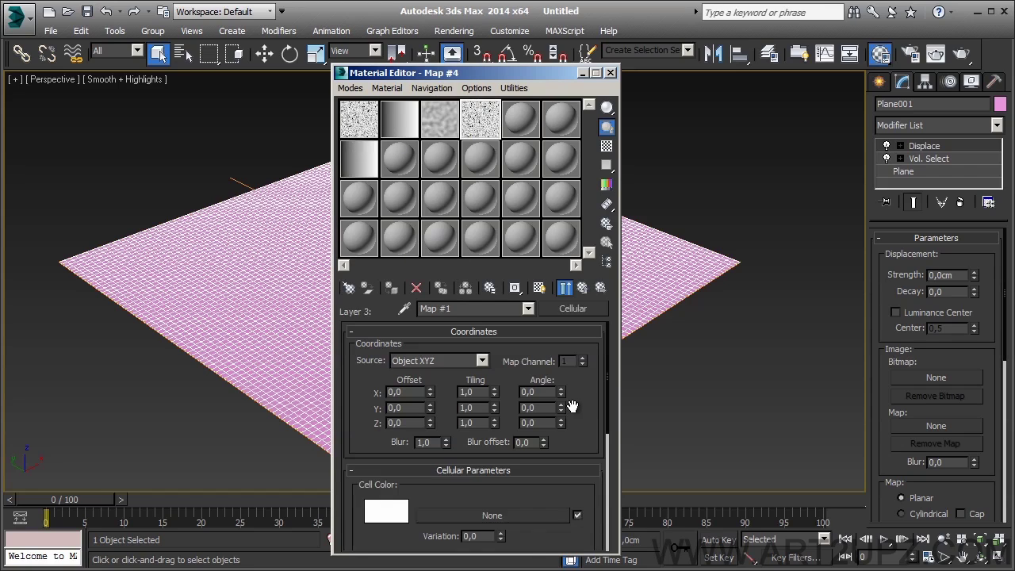
left_click(582, 287)
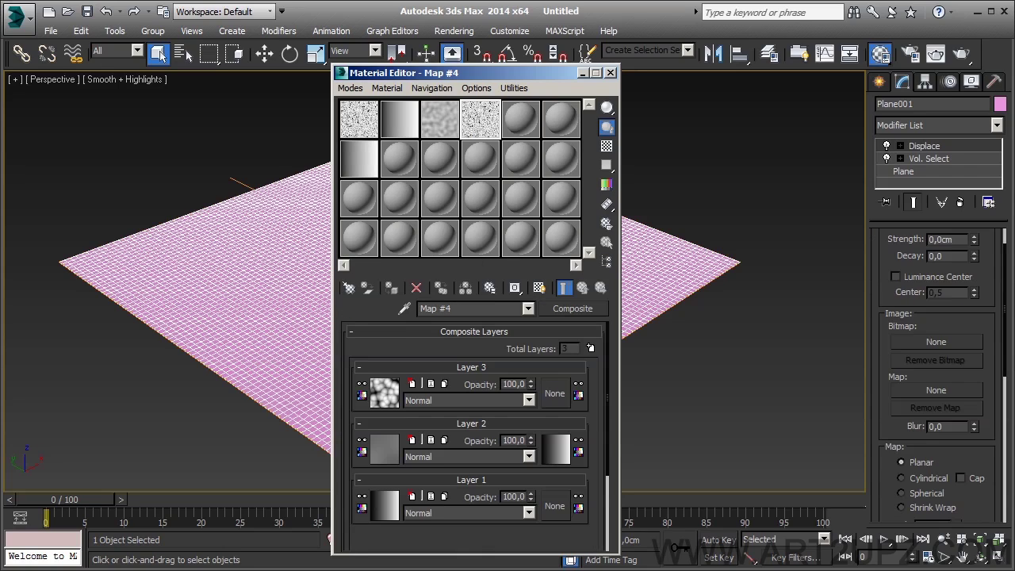
Assign the Composite map to the Displace modifier's map and set the displacement strength to about 3.86 cm
left_click_drag(480, 119, 936, 342)
left_click_drag(938, 387, 938, 389)
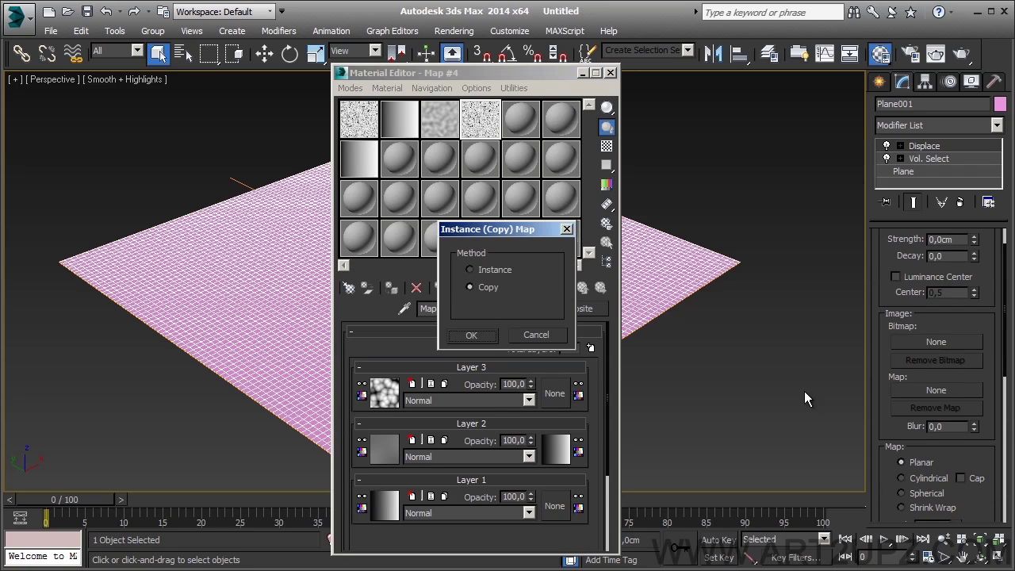
left_click(482, 338)
left_click_drag(975, 238, 971, 40)
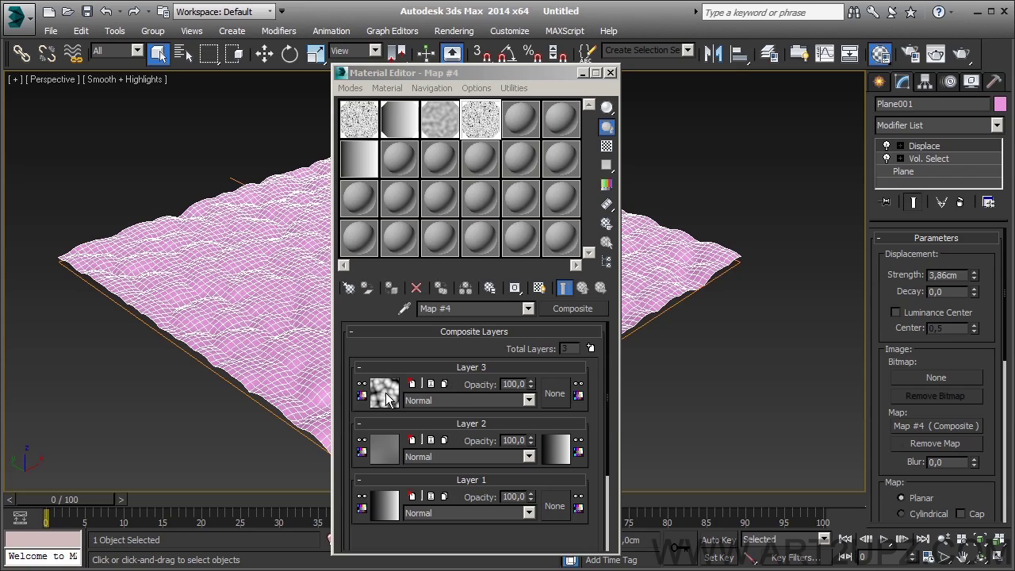
Try Multiply blending on Layer 3 and Overlay blending on Layer 2 of the Composite map
left_click(465, 400)
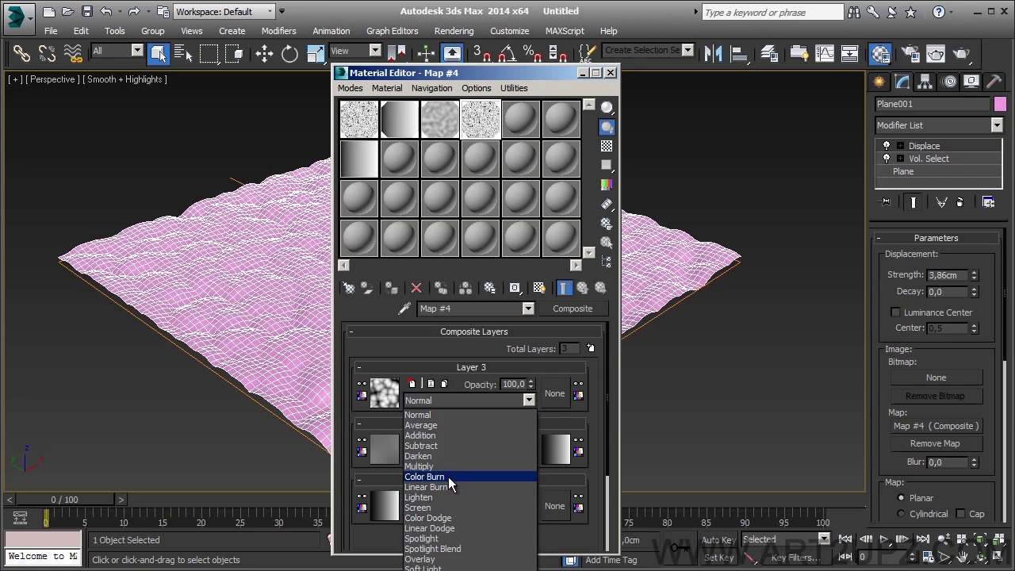
left_click(447, 467)
left_click(462, 455)
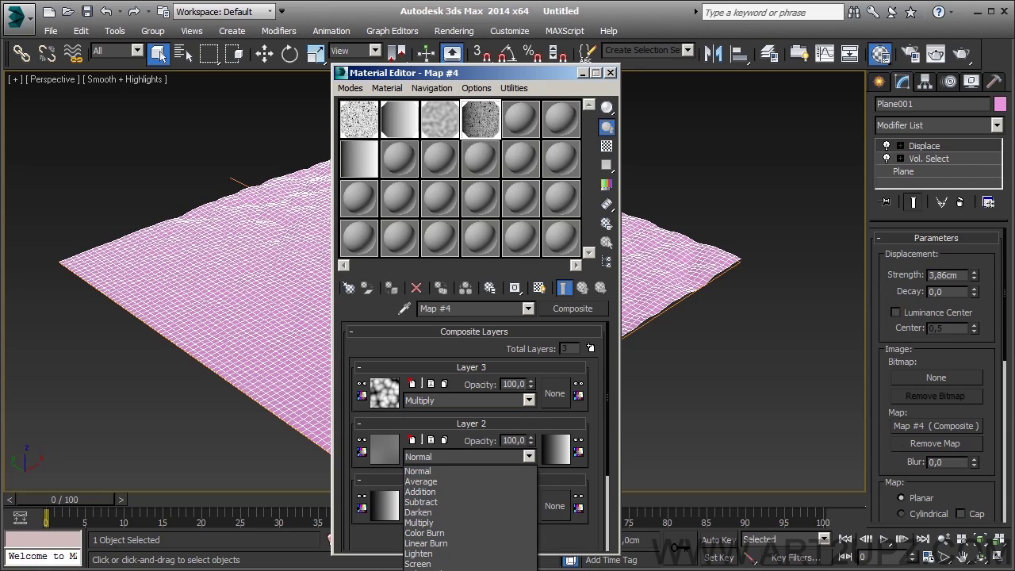
left_click(468, 570)
left_click(487, 511)
left_click(488, 511)
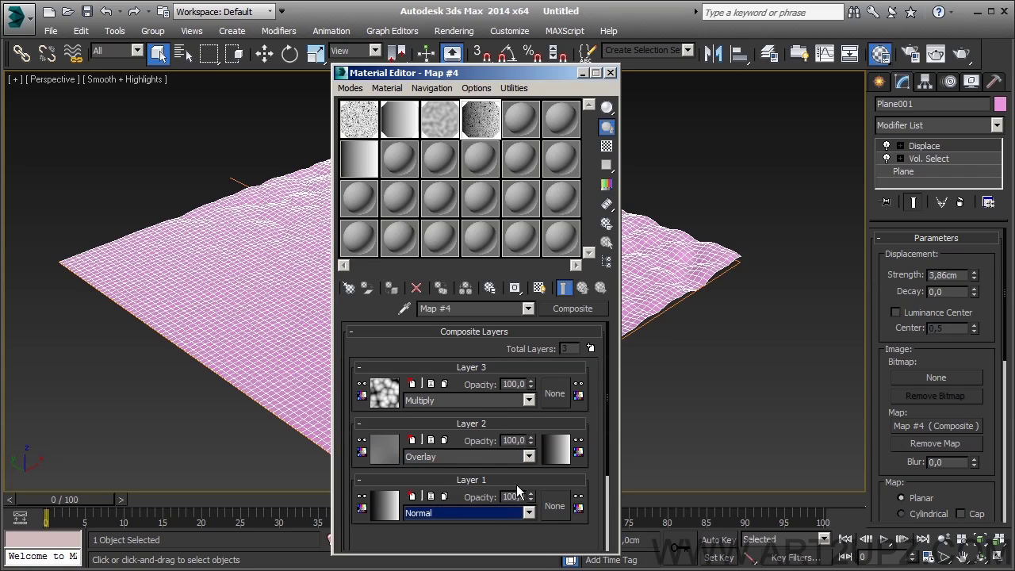
Switch the blending mode of Layer 3 and Layer 2 in the Composite map to Addition
left_click(433, 401)
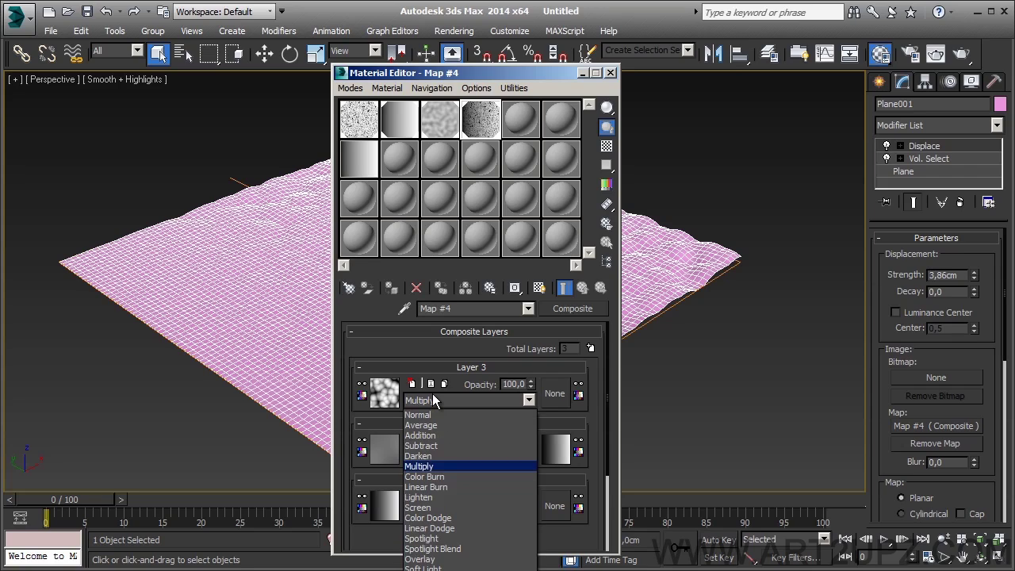
left_click(435, 436)
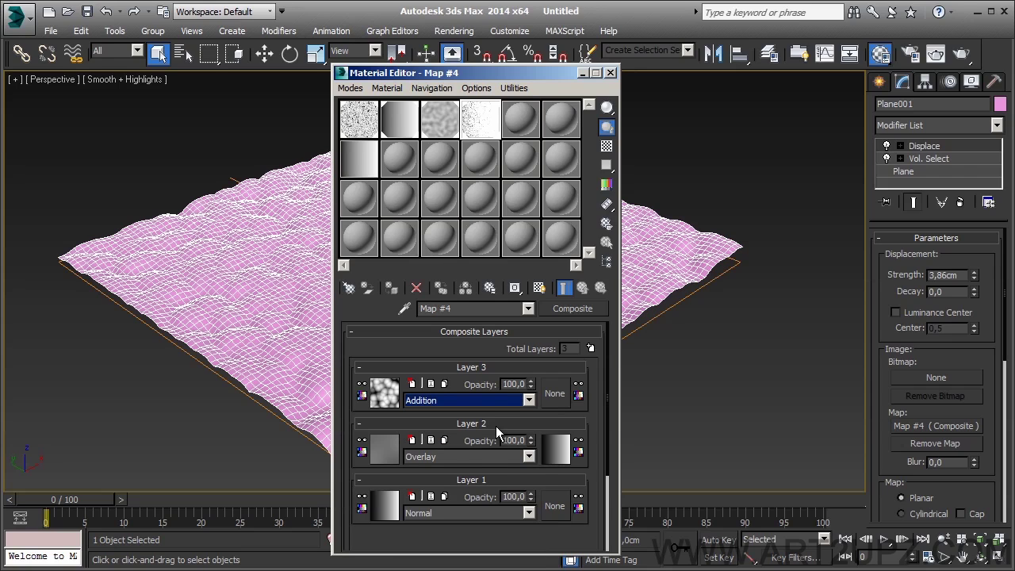
left_click(475, 449)
left_click(462, 509)
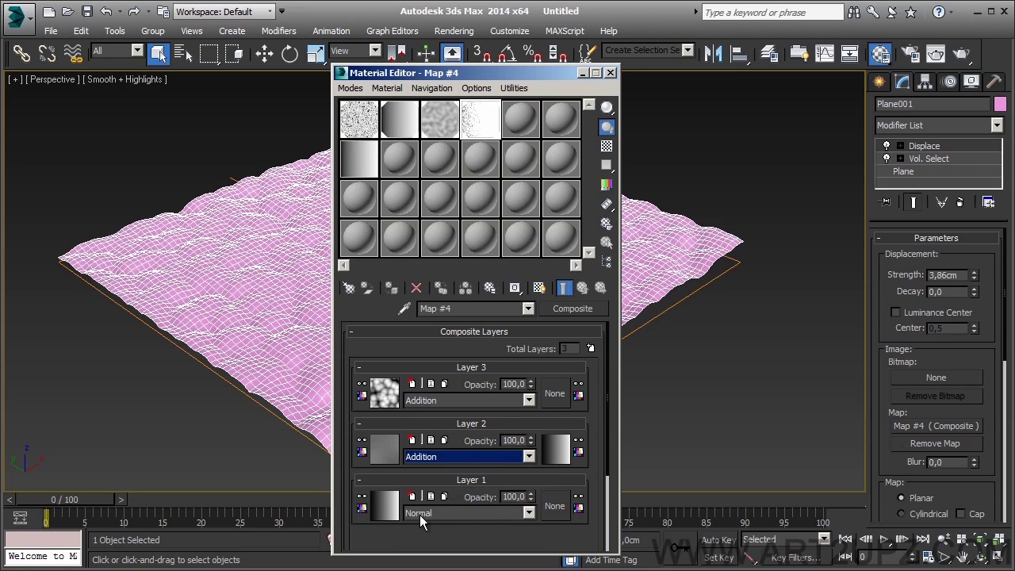
Set the Cellular map's cells to fractal Chips with size 14.0 and a low threshold of 0.48
left_click(387, 128)
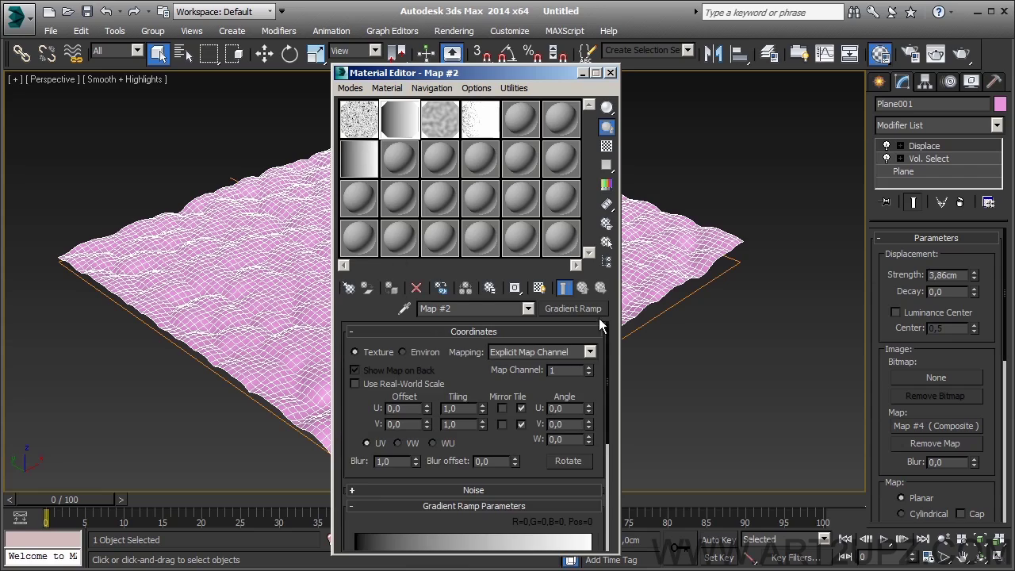
left_click(369, 125)
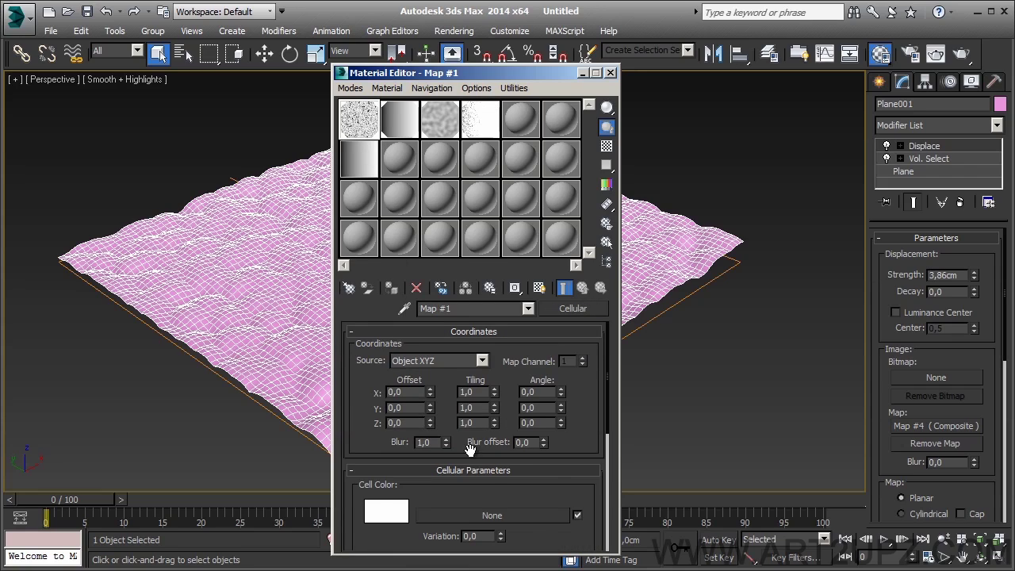
scroll(585, 419, "down", 6)
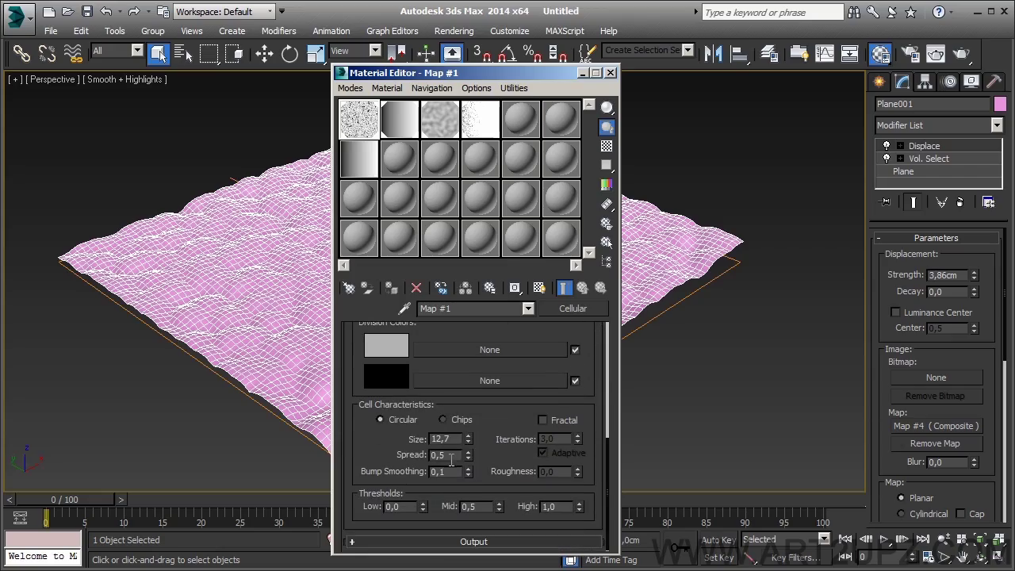
left_click_drag(468, 444, 471, 460)
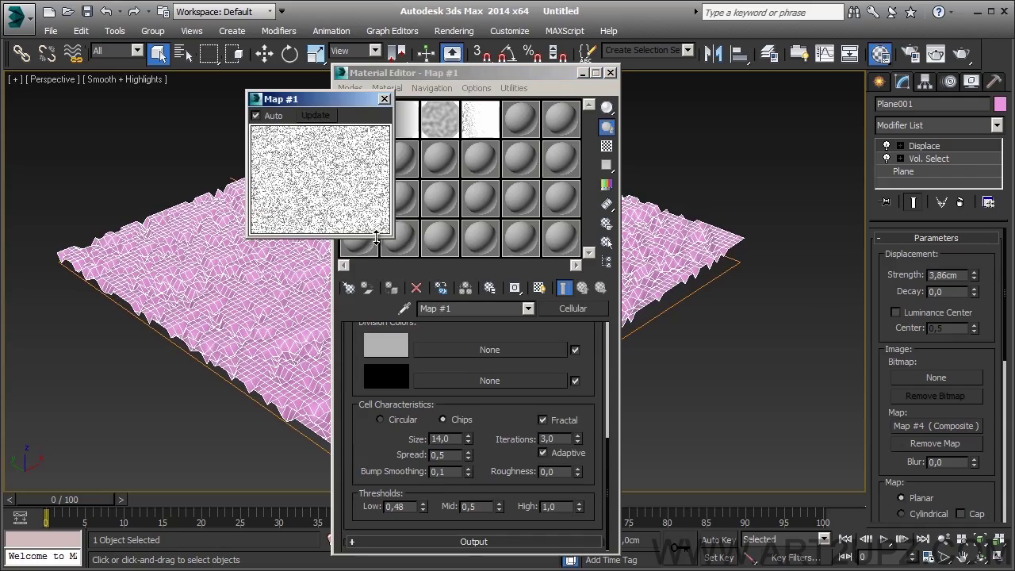
Enlarge the Cellular map's preview beside the sample slots and set its cell color to gray with value 195
left_click_drag(389, 244, 584, 438)
left_click_drag(423, 100, 218, 128)
left_click_drag(487, 416, 490, 492)
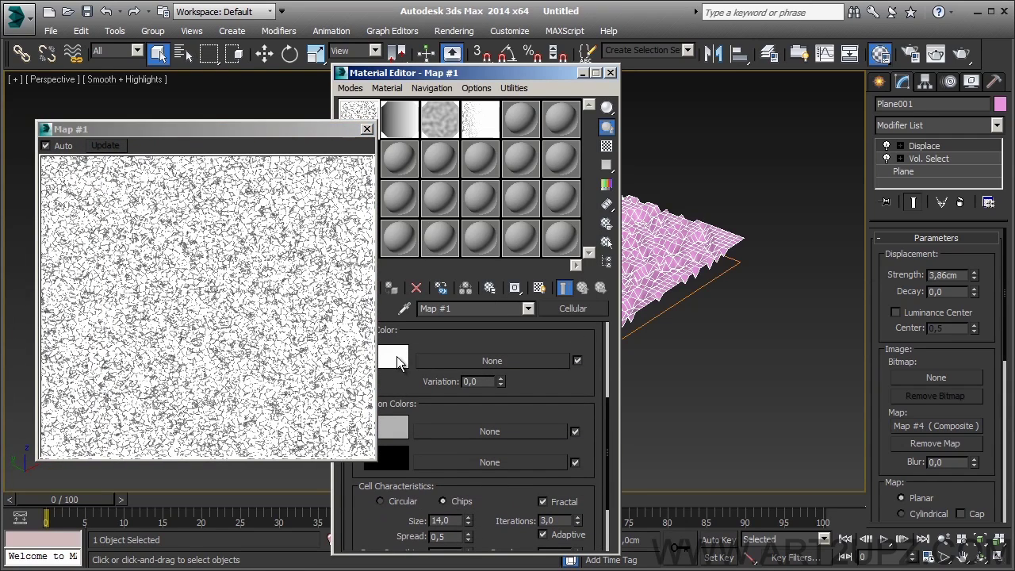
left_click(395, 359)
left_click_drag(165, 185, 165, 156)
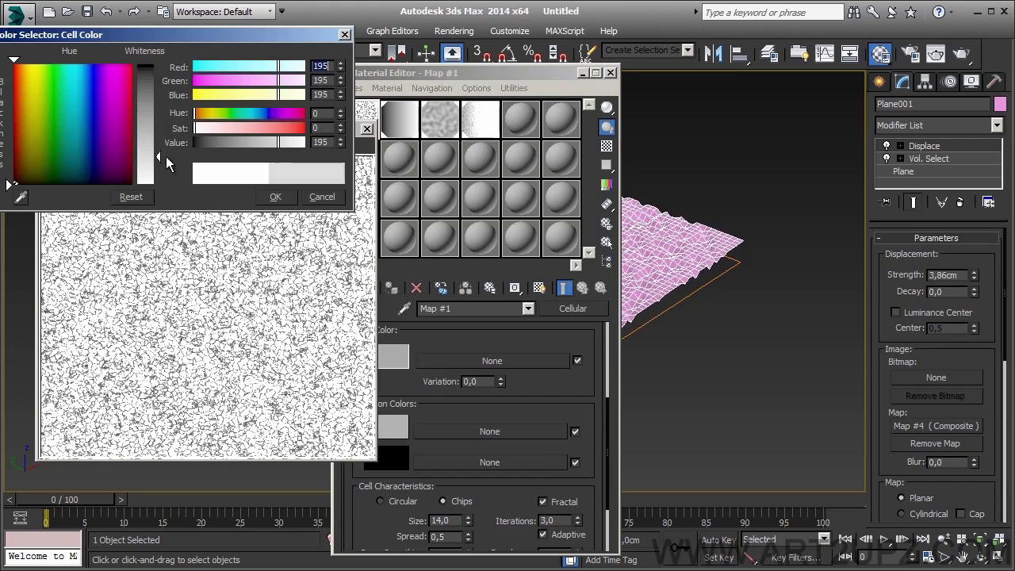
left_click(275, 197)
Set the Cellular map's mid threshold to 0.3 and close its preview
scroll(501, 523, "down", 3)
left_click_drag(503, 512, 503, 518)
left_click_drag(504, 456, 503, 484)
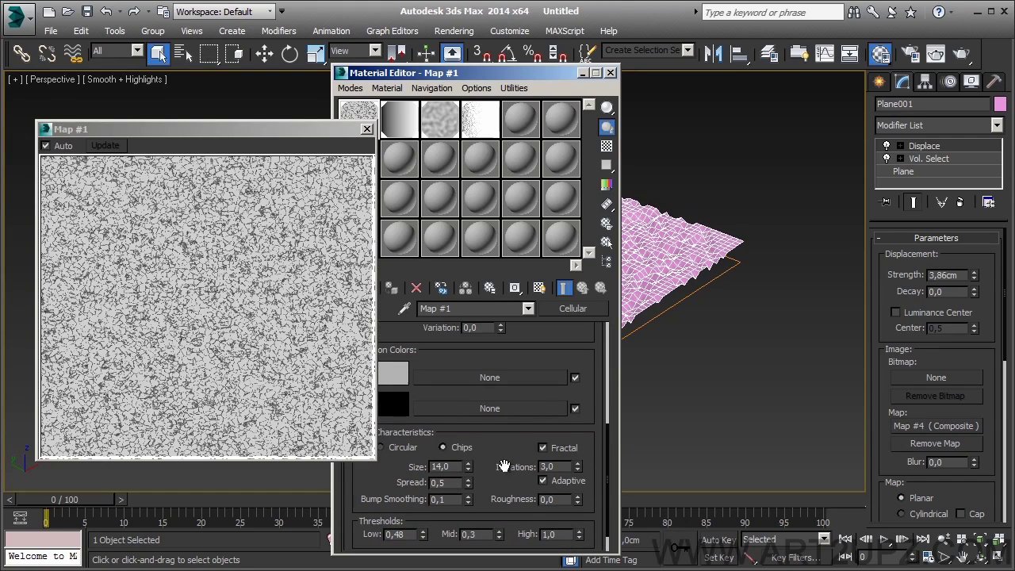
left_click(366, 129)
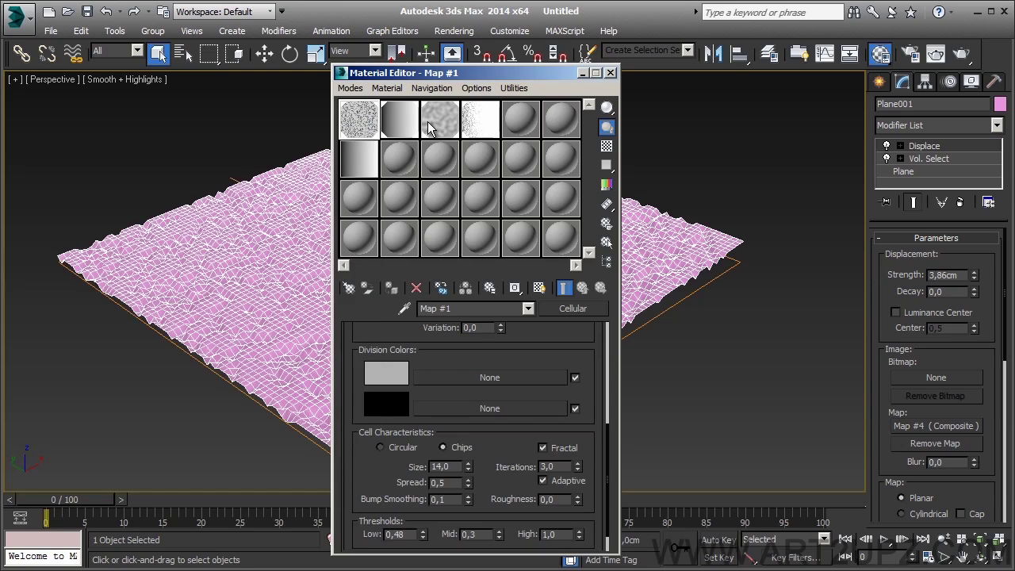
Adjust the Noise map in its preview to size 30, high threshold 0.691 and low threshold 0.46
double_click(428, 121)
scroll(456, 452, "down", 3)
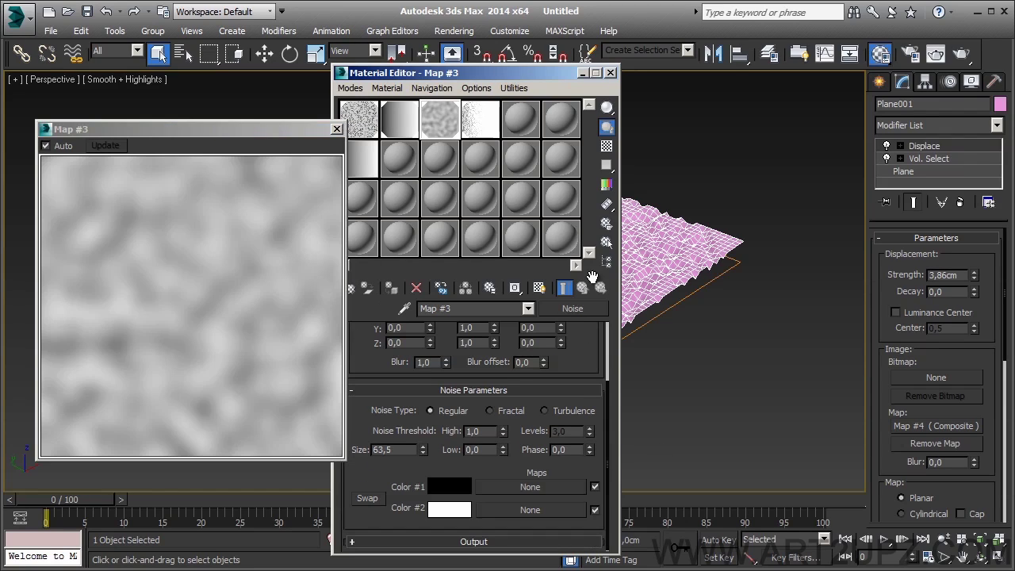
left_click(387, 449)
type("2")
key("Return")
key("Return")
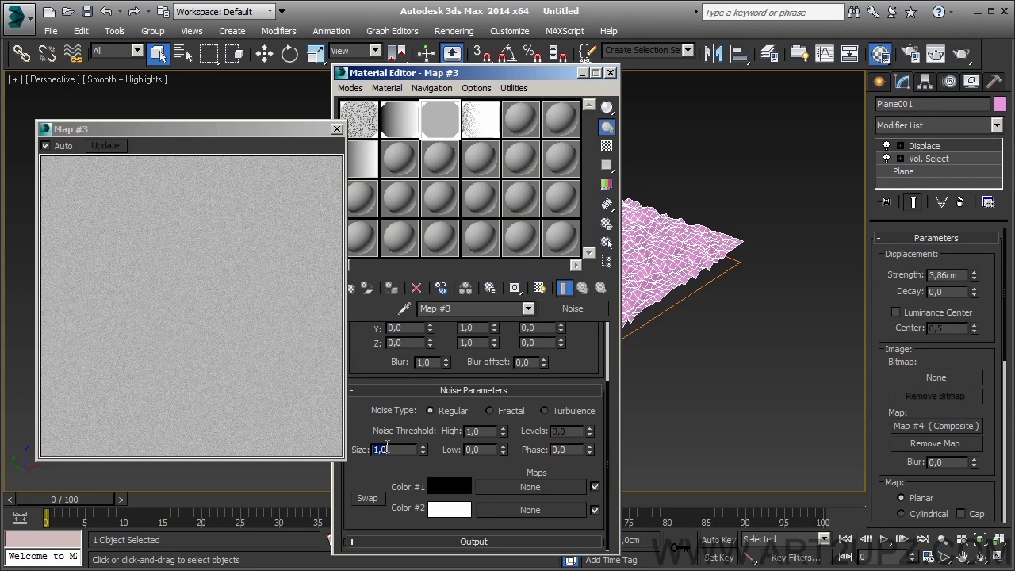
type("50")
key("Return")
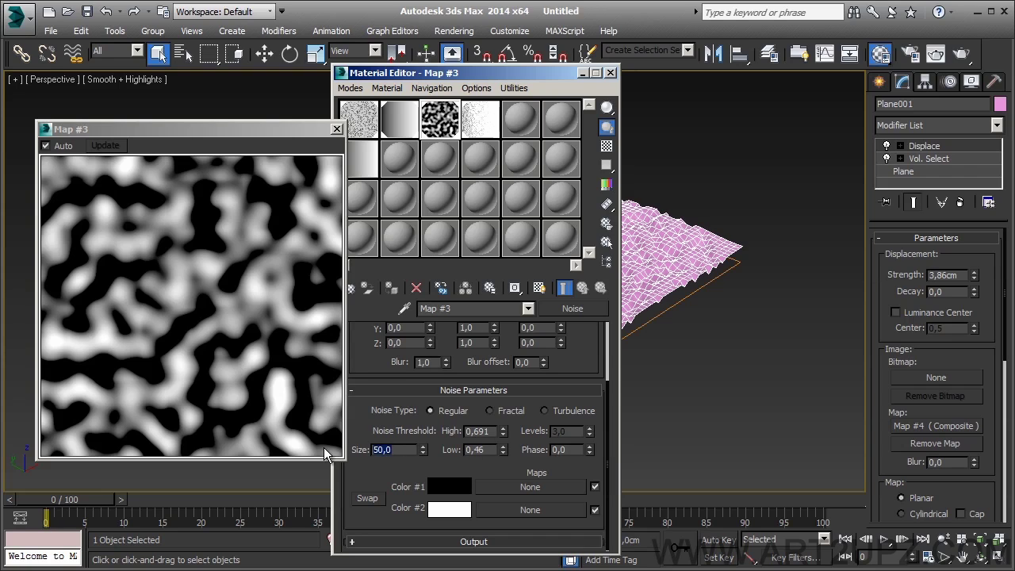
type("30")
key("Return")
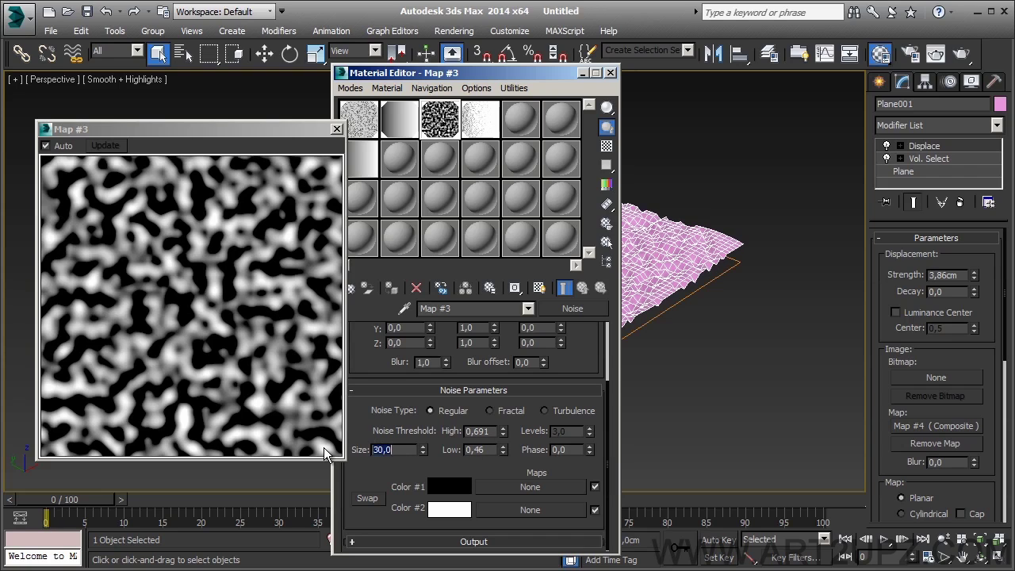
left_click(337, 129)
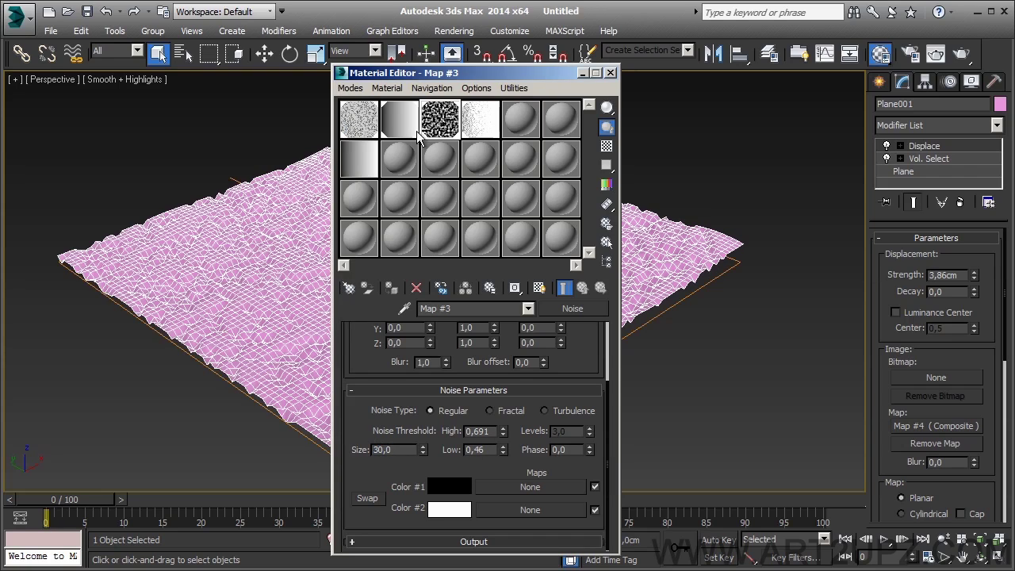
Change the Gradient Ramp map's gradient type to Radial and open its enlarged preview
left_click(441, 133)
scroll(476, 444, "down", 5)
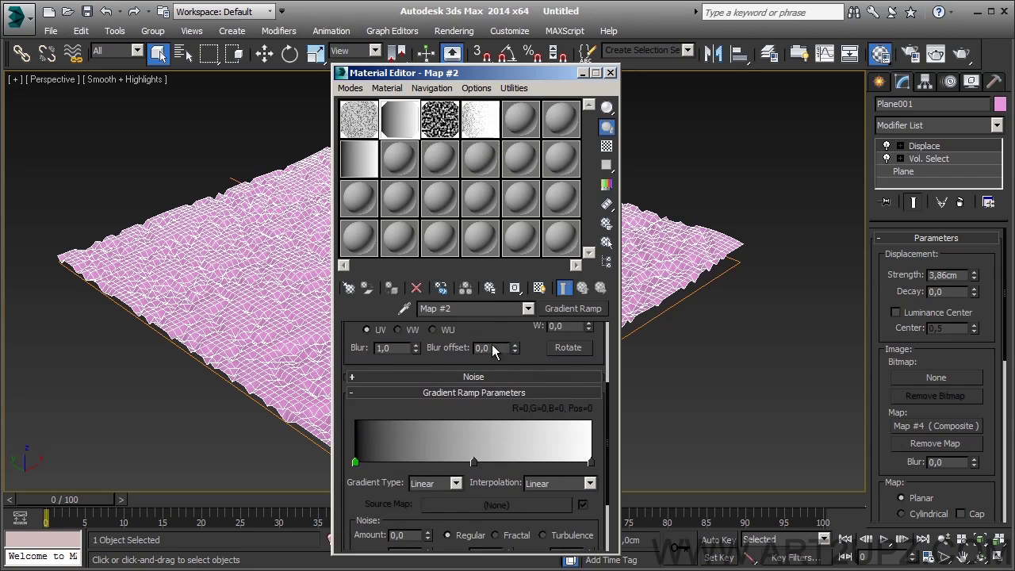
left_click(456, 399)
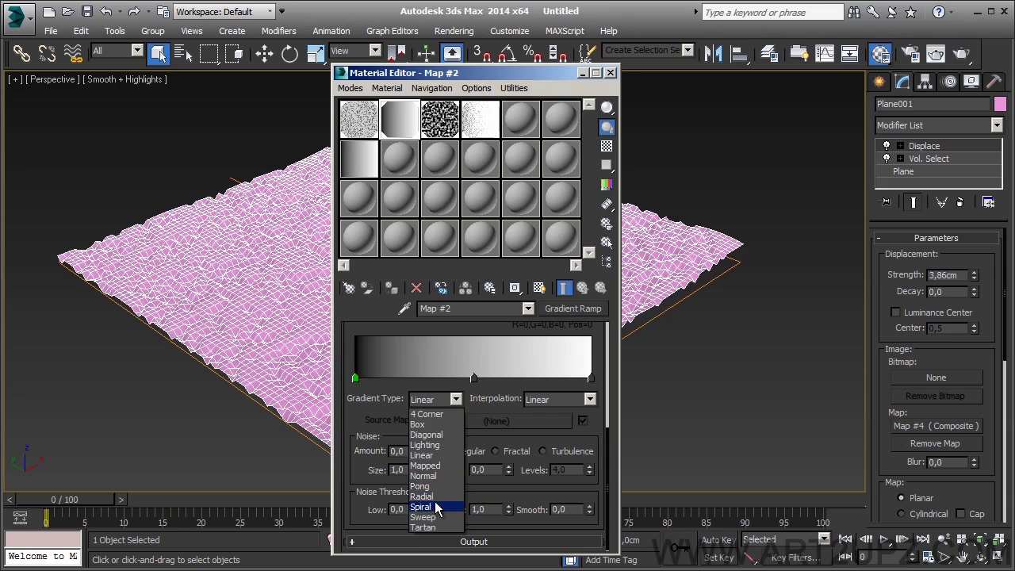
left_click(435, 497)
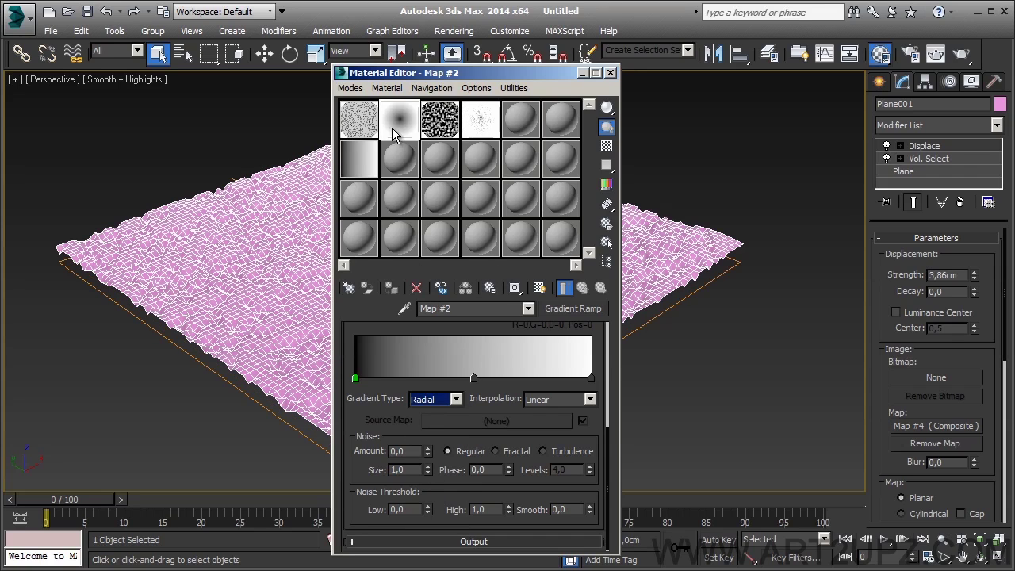
double_click(390, 131)
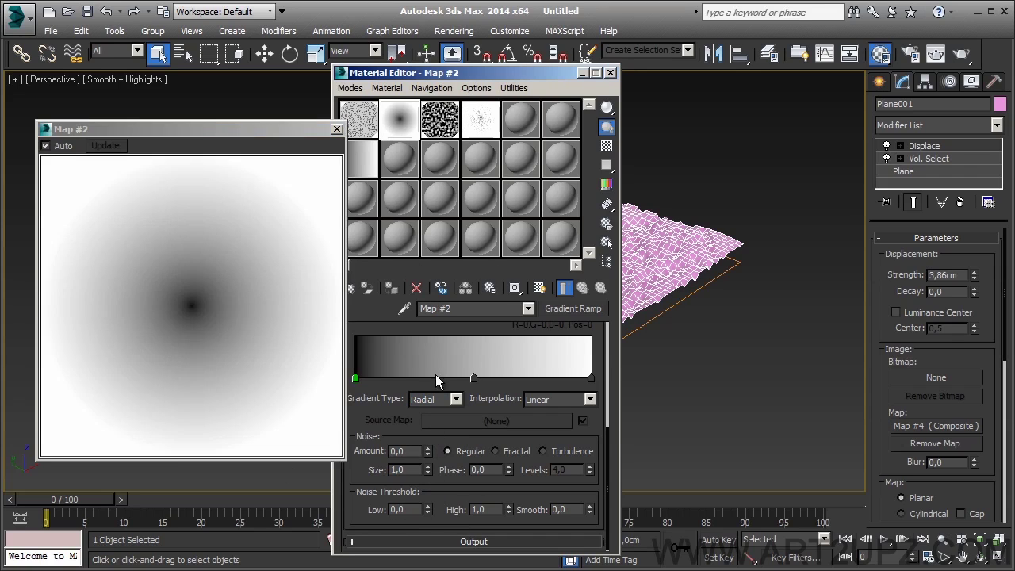
Set the Gradient Ramp's noise amount to 0.49, make its dark gray flag black and shift it to position 81
left_click_drag(429, 453, 436, 403)
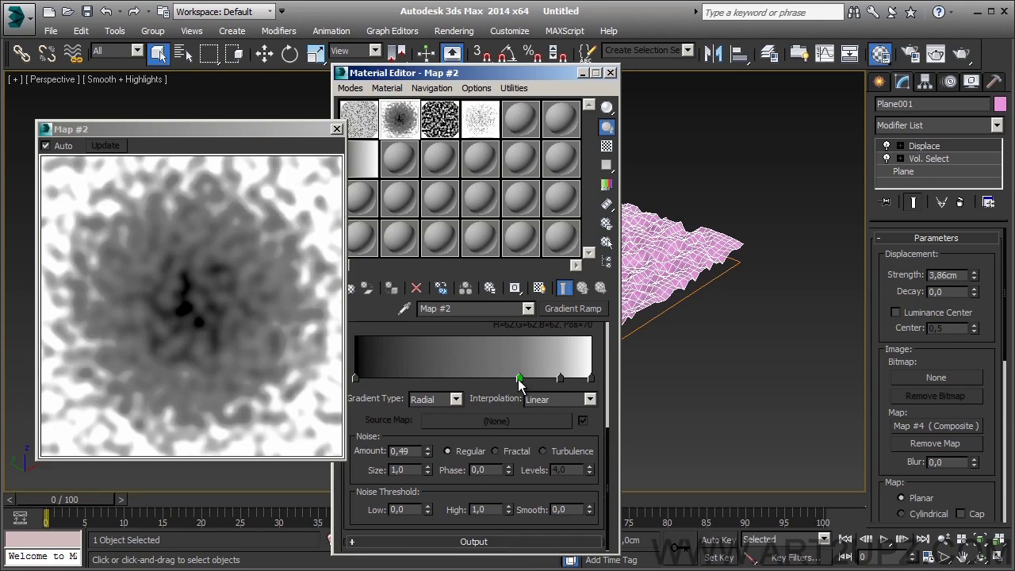
double_click(518, 379)
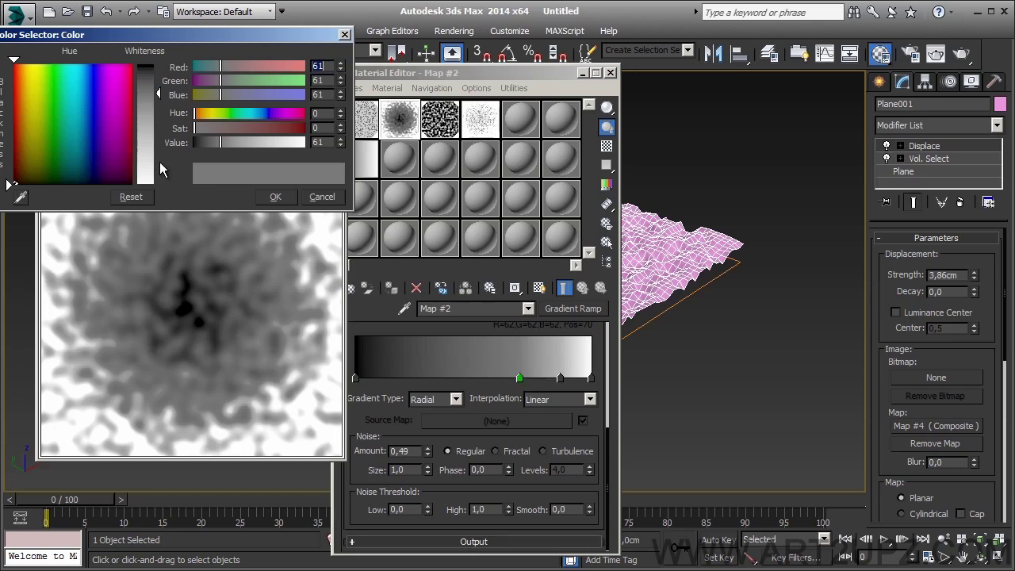
left_click(148, 64)
left_click(269, 200)
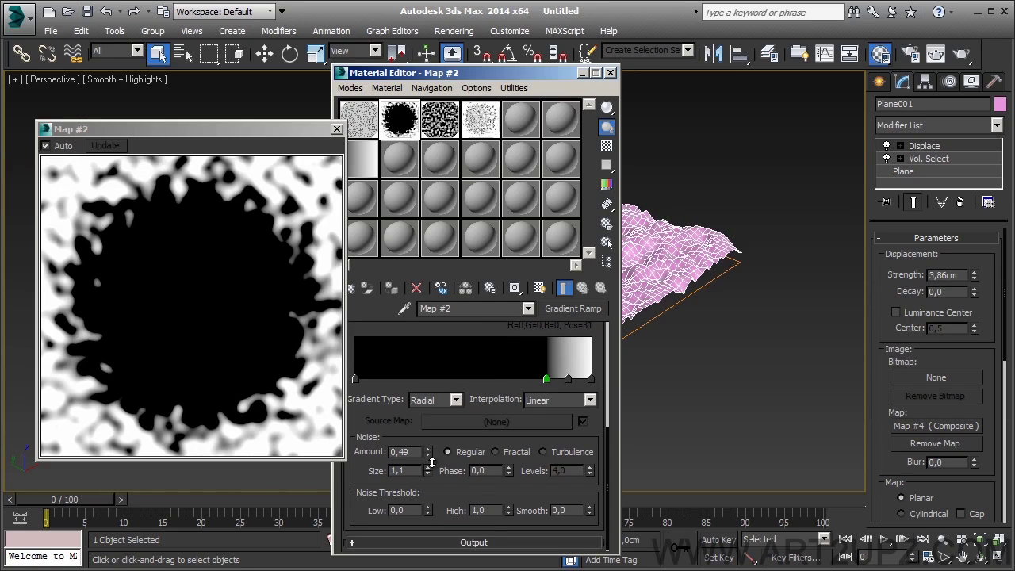
Set the Gradient Ramp's noise size to 1.11 and low threshold to 0.11, and return to the Composite map
left_click_drag(429, 468, 430, 459)
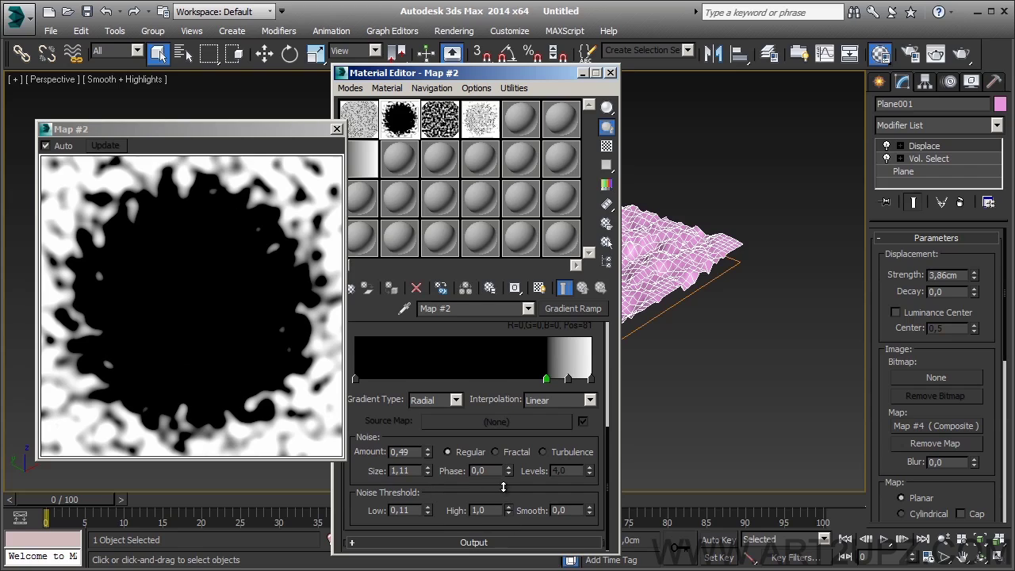
left_click(417, 111)
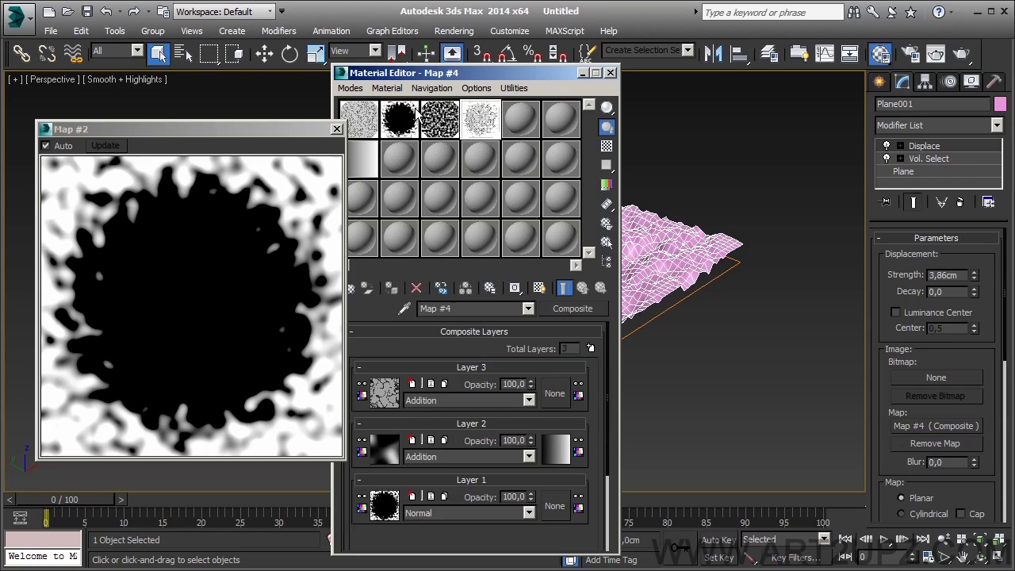
left_click(336, 129)
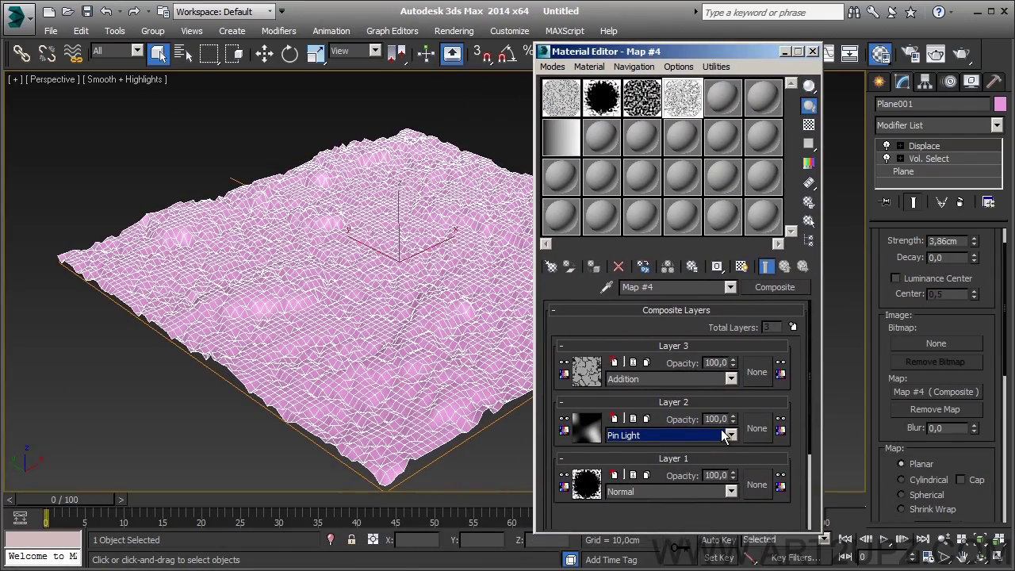
Try Darken blending on Layer 2 and Spotlight blending on Layer 3 of the Composite map
left_click(704, 436)
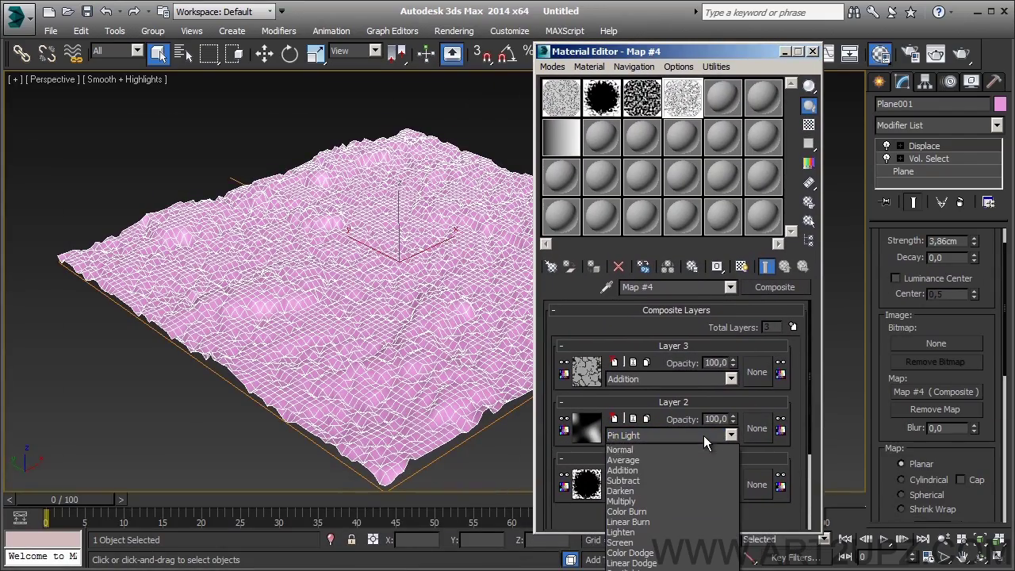
left_click(662, 493)
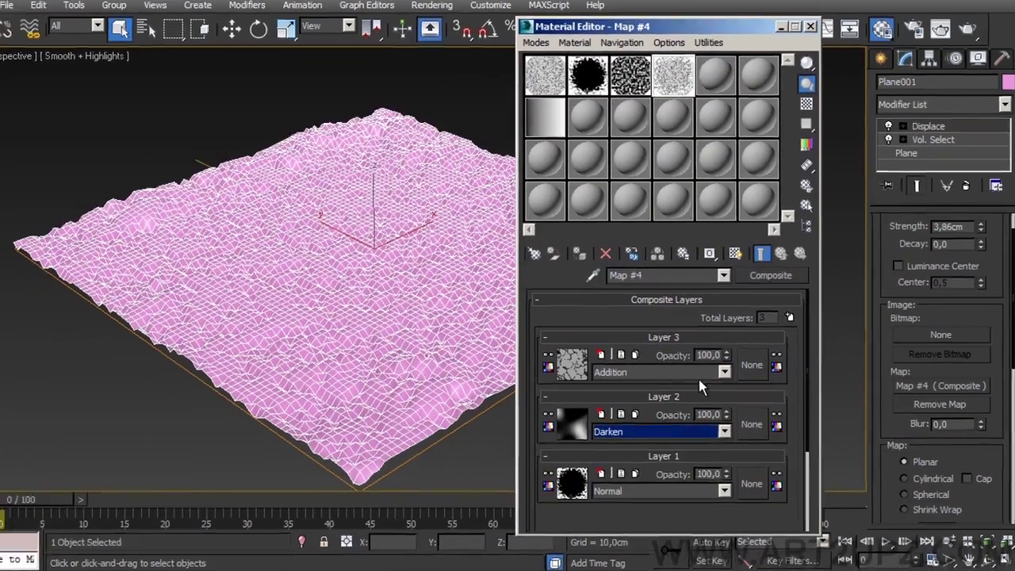
left_click(698, 379)
left_click(488, 536)
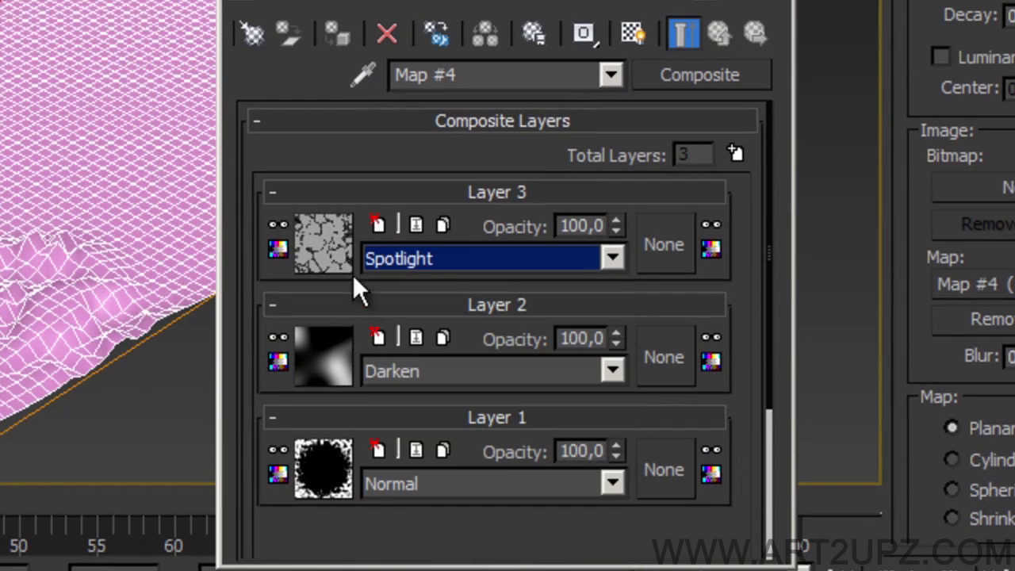
Set the blending mode of Layer 2 and Layer 3 in the Composite map to Multiply
left_click(468, 372)
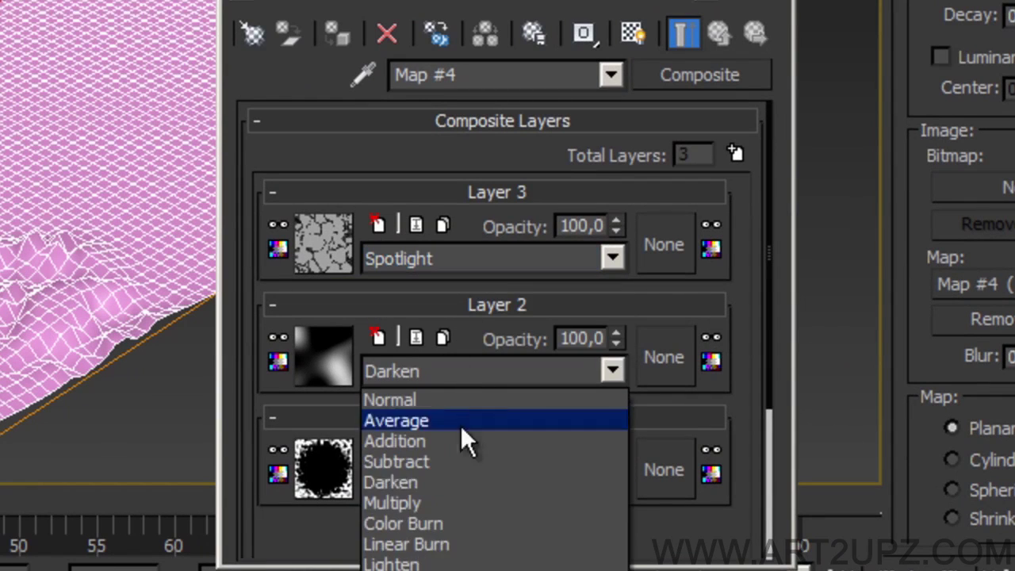
left_click(442, 503)
left_click(438, 256)
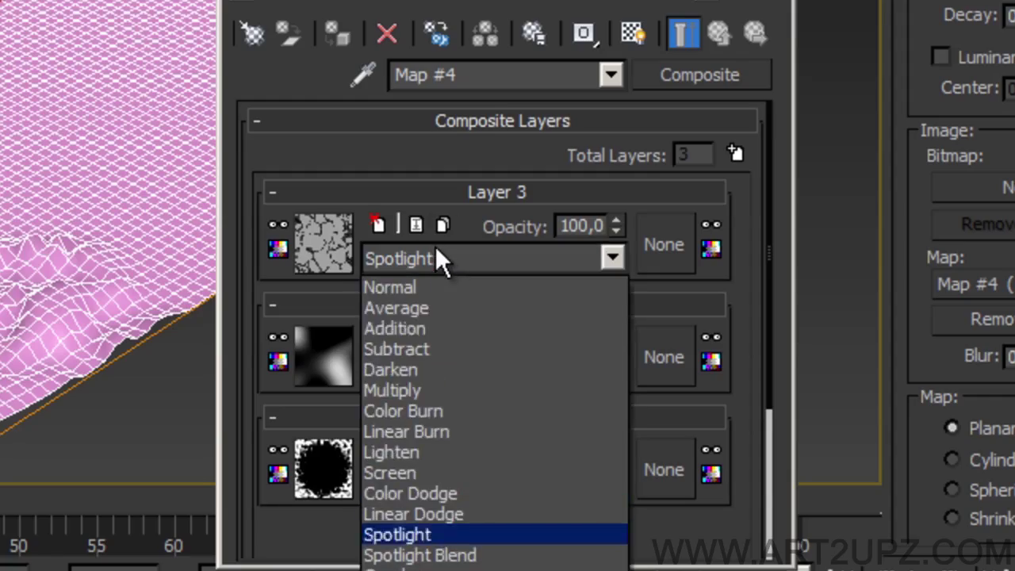
left_click(445, 389)
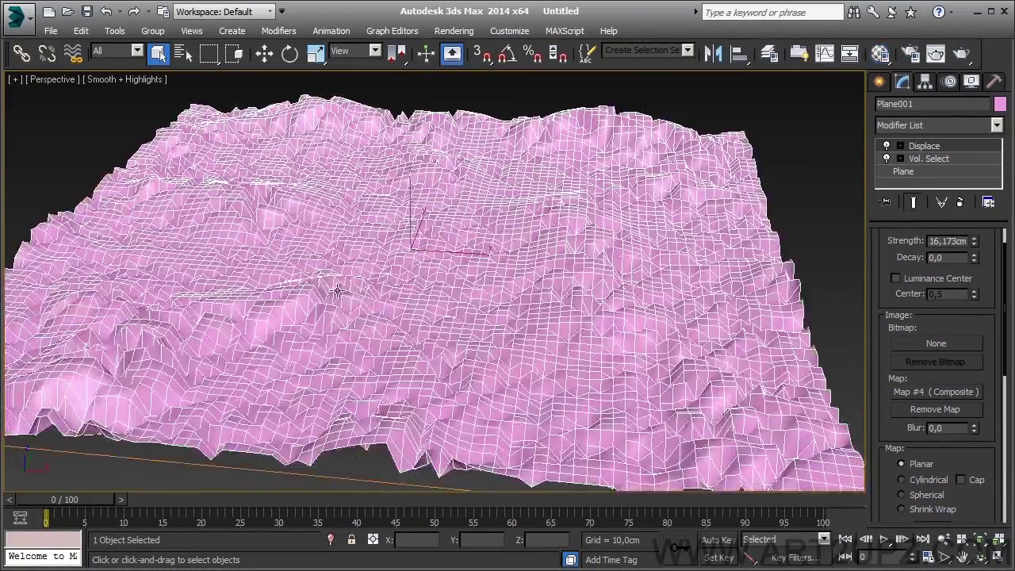
Inspect the displaced plane's surface from several angles and distances
scroll(388, 312, "down", 2)
middle_click_drag(418, 314, 302, 295, "alt")
middle_click_drag(612, 414, 618, 417, "alt")
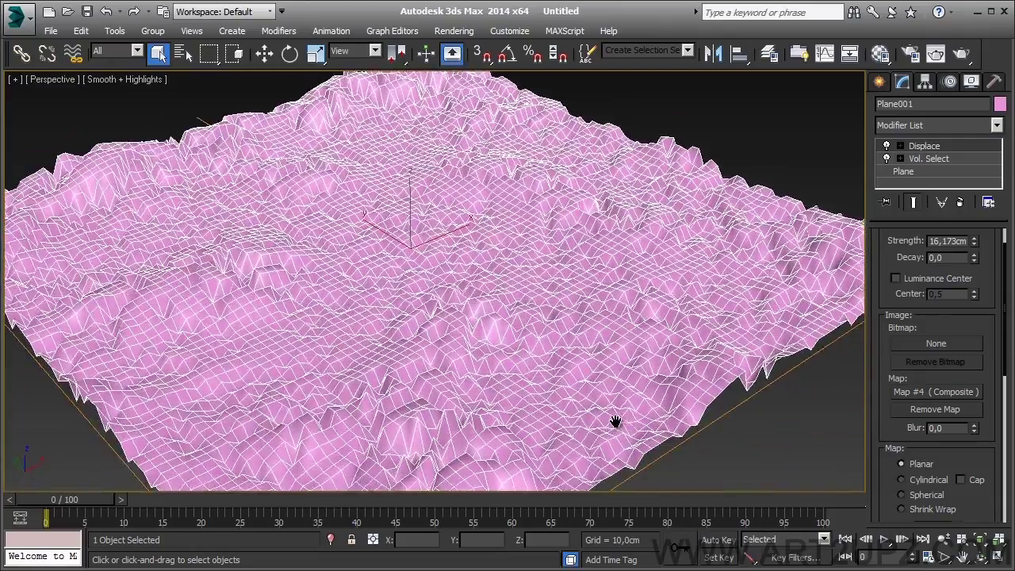
scroll(611, 419, "down", 5)
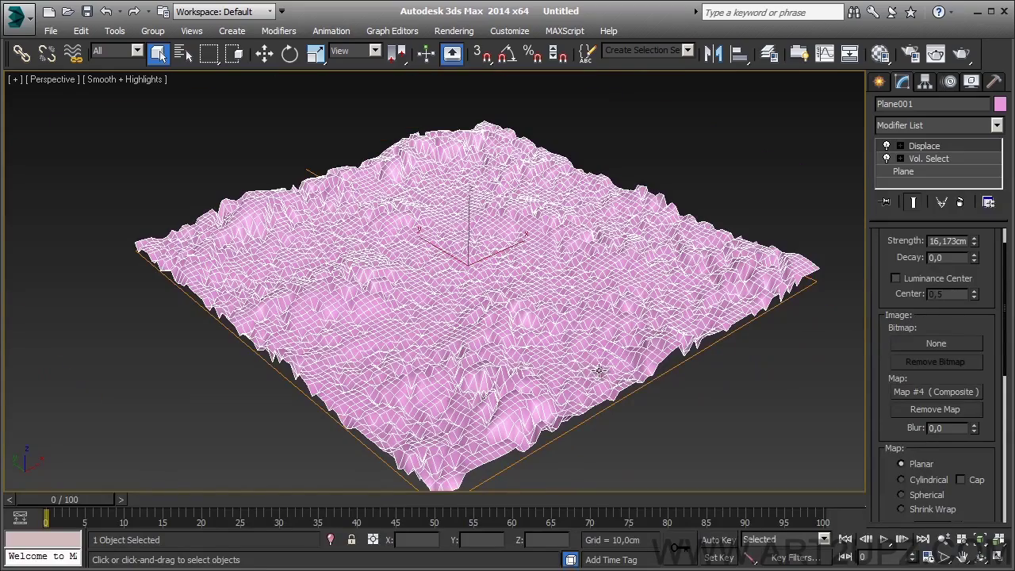
middle_click_drag(645, 318, 596, 315)
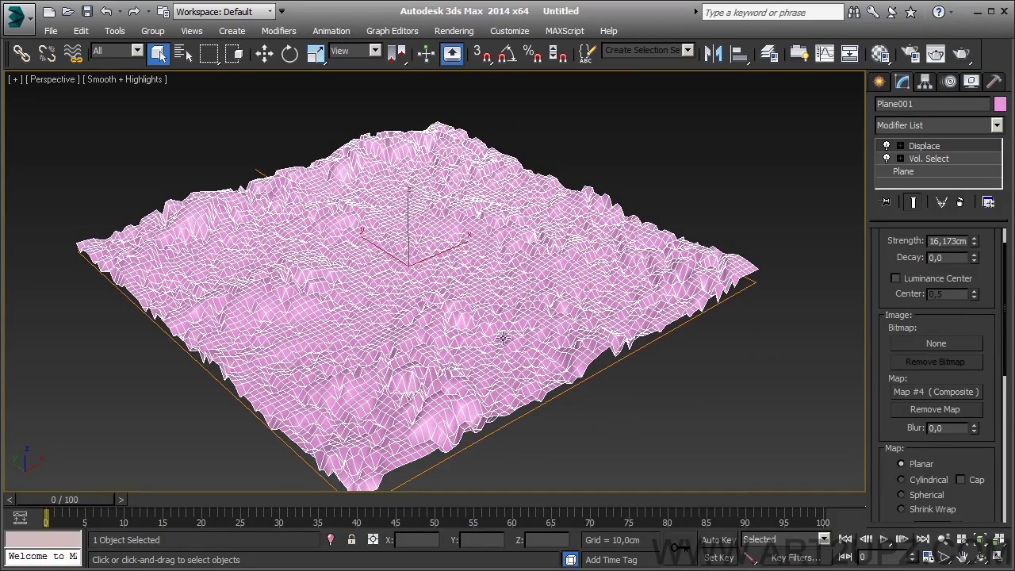
middle_click_drag(582, 312, 560, 320)
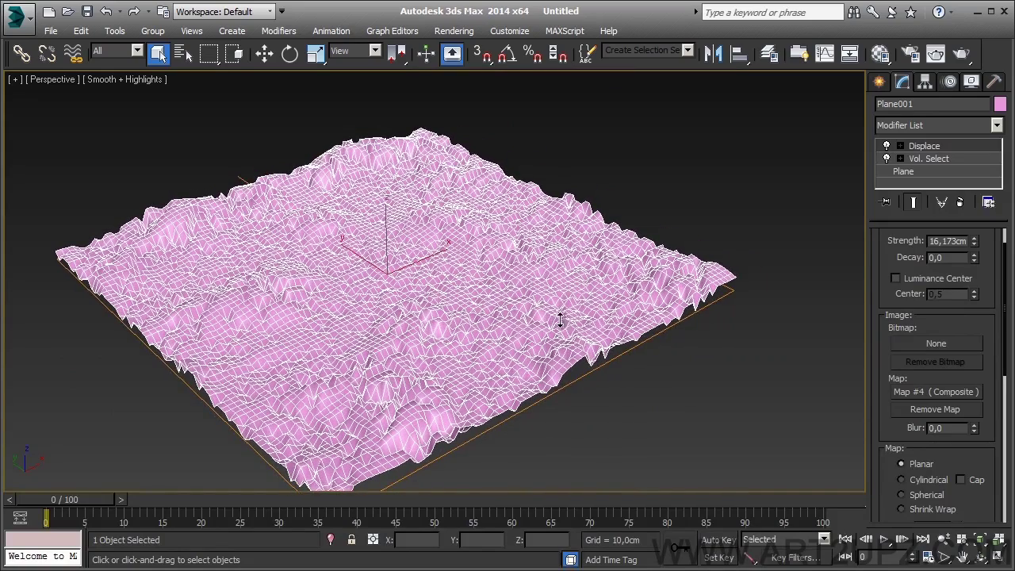
left_click(929, 125)
left_click(928, 126)
Create a box about 107 cm long, 38 cm wide and 22 cm high, crossing the plane's near edge
left_click(879, 82)
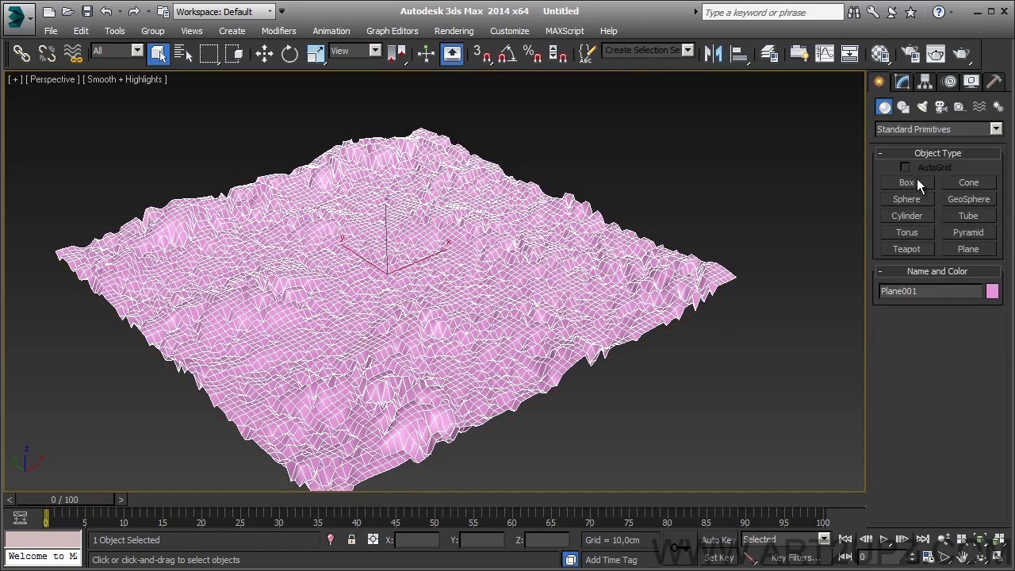
left_click(908, 183)
left_click_drag(479, 372, 653, 479)
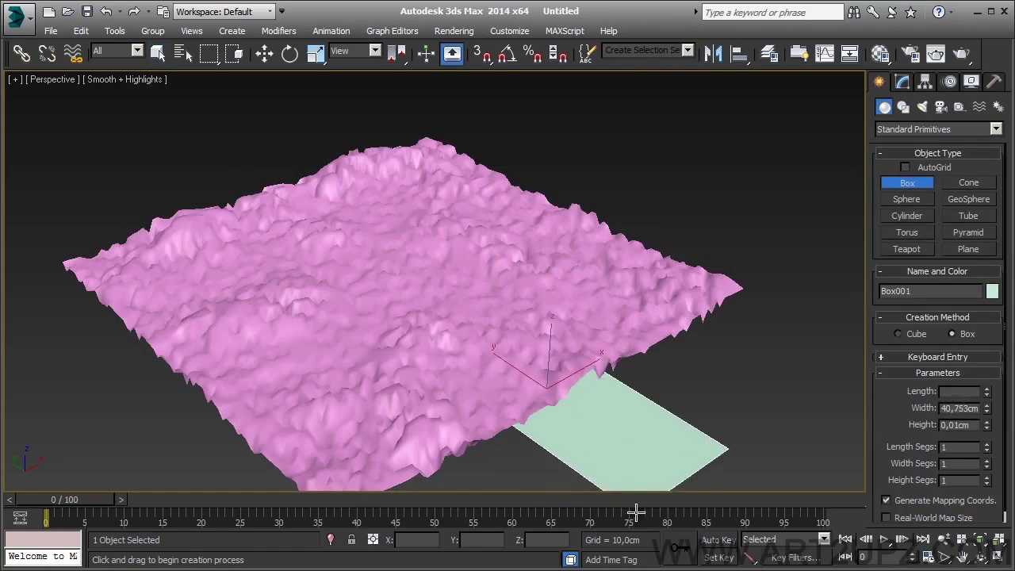
left_click(651, 444)
right_click(716, 408)
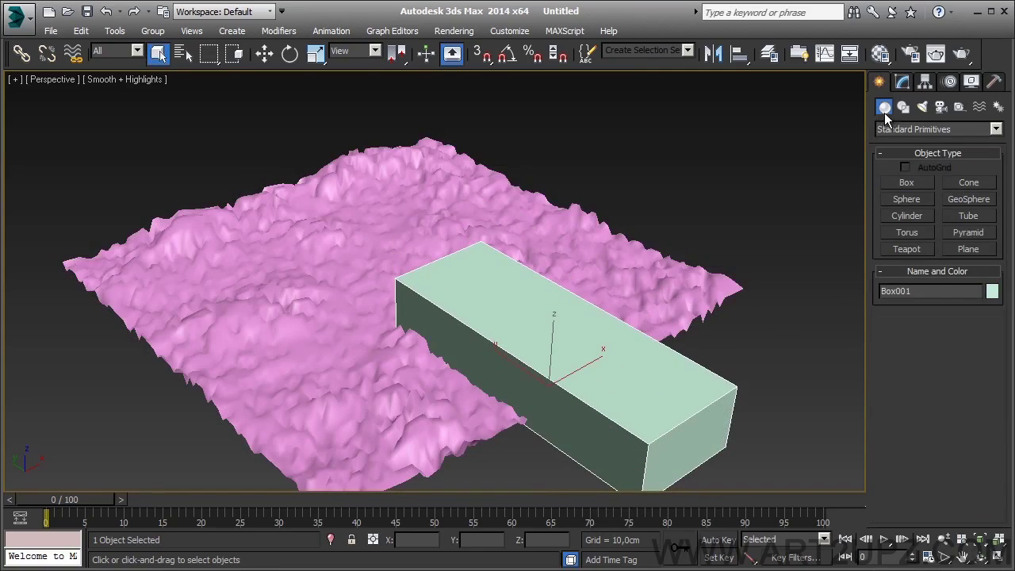
Convert the box to an Editable Mesh
left_click(902, 82)
right_click(616, 295)
mouse_move(746, 443)
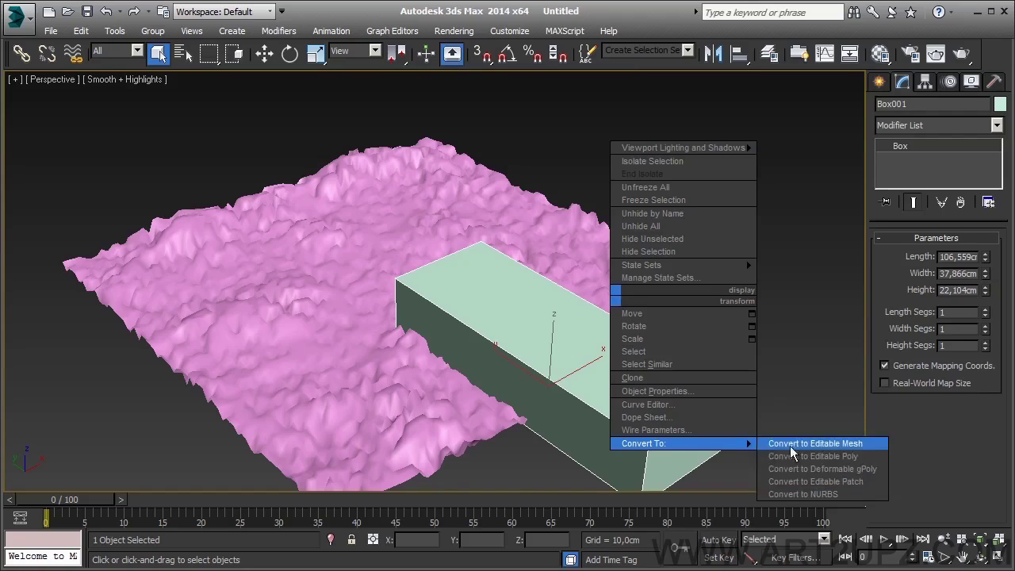
left_click(825, 445)
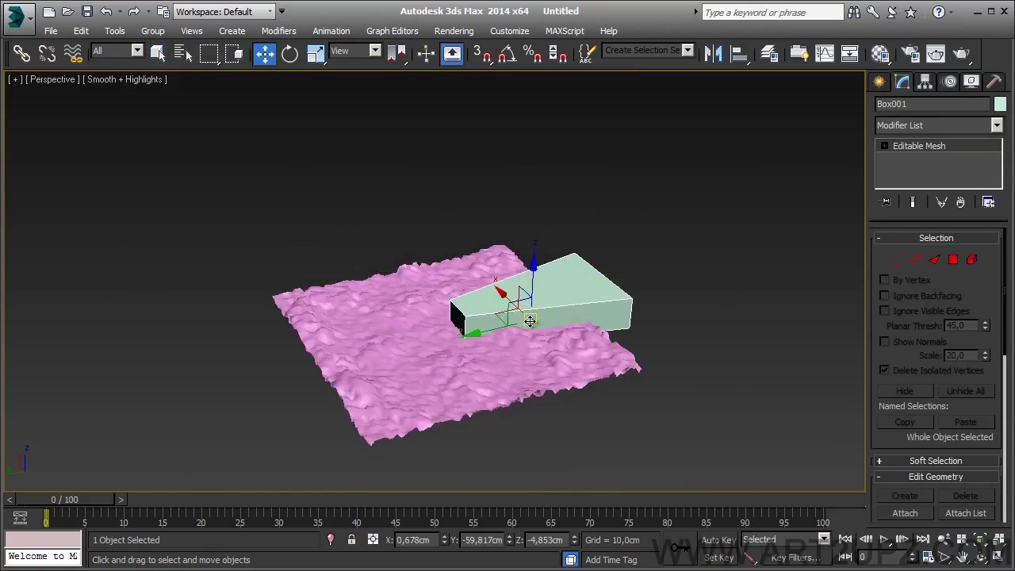
middle_click_drag(530, 321, 508, 302)
scroll(421, 325, "up", 3)
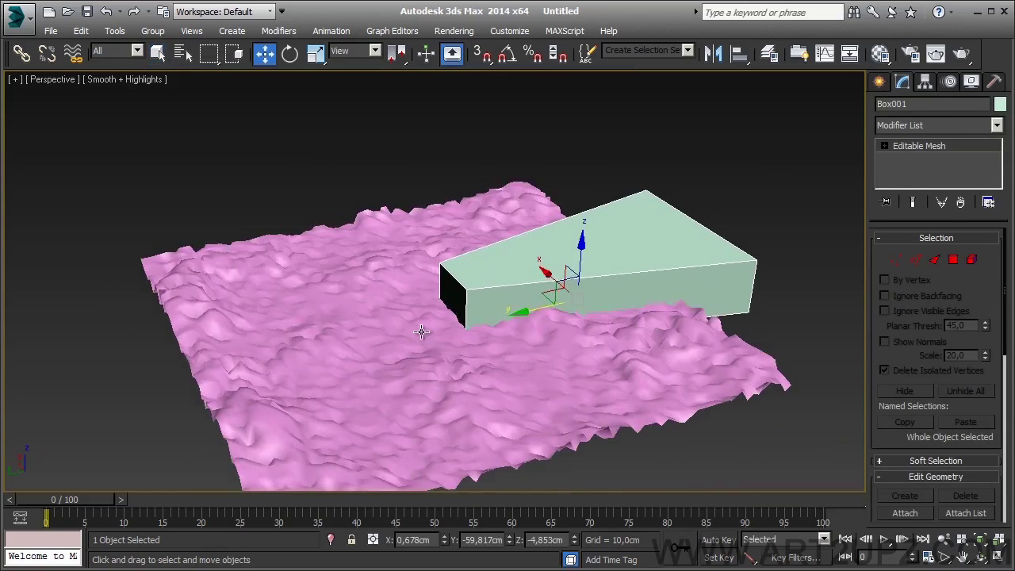
In the plane's Vol. Select modifier, try the Sphere and Cylinder volumes, settling on Mesh Object with the box as the volume
left_click(421, 332)
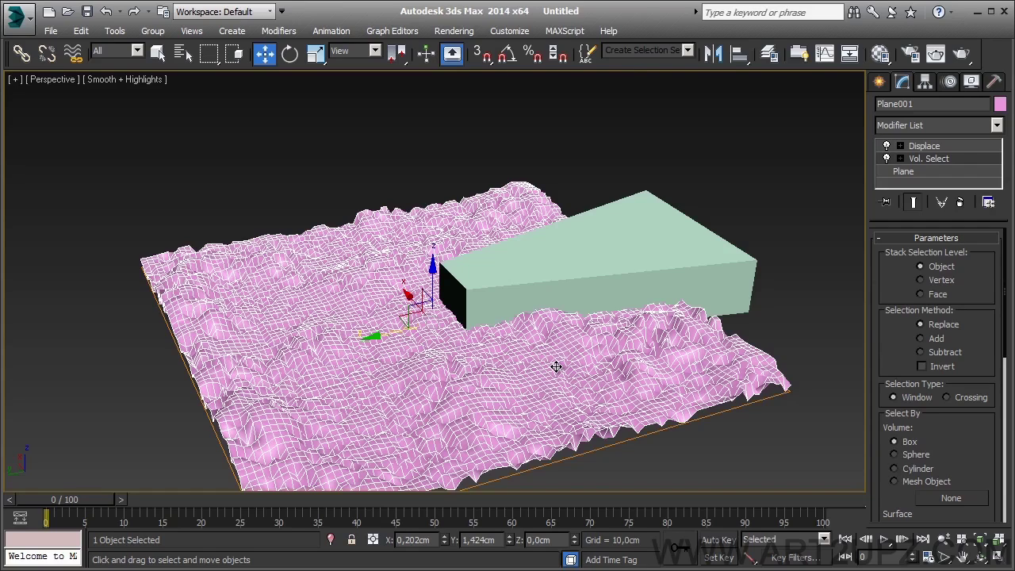
scroll(956, 426, "down", 2)
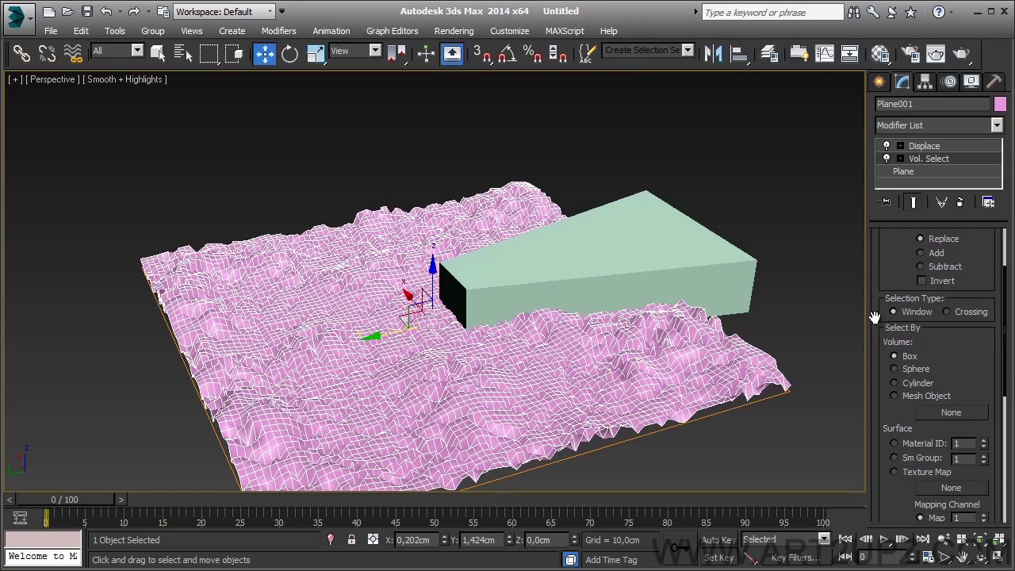
scroll(920, 341, "down", 1)
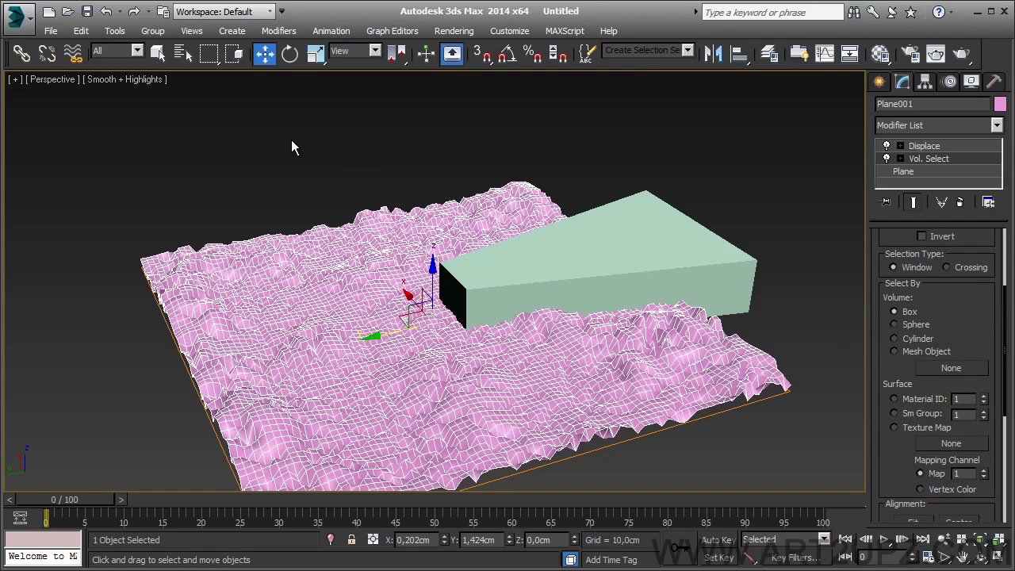
left_click(912, 326)
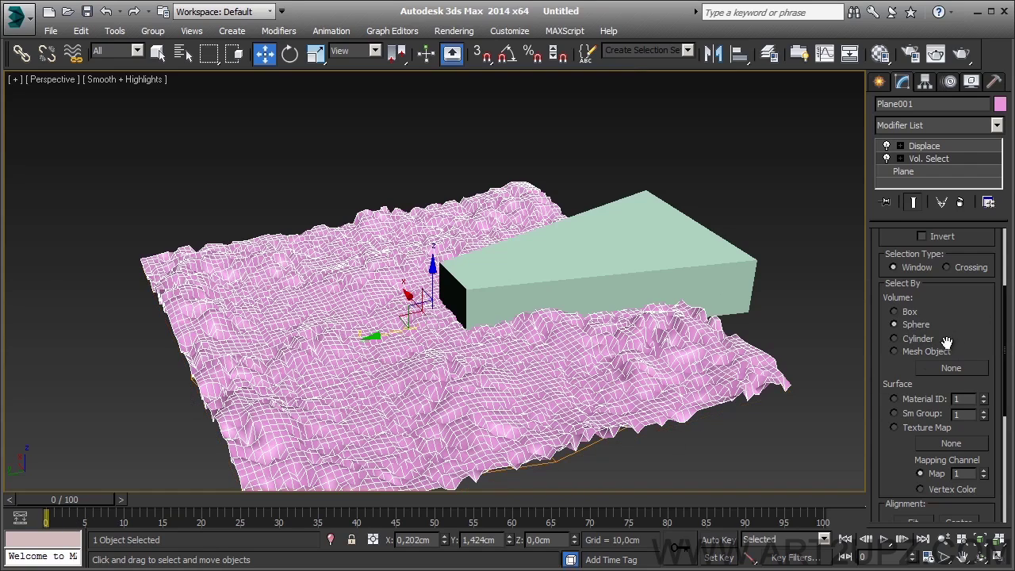
middle_click_drag(534, 391, 514, 363)
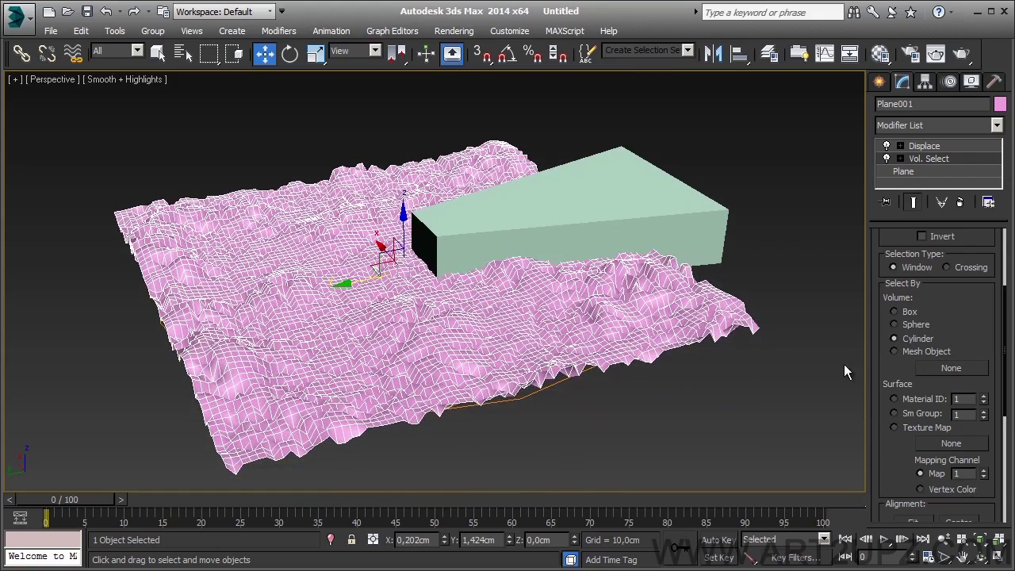
left_click(896, 353)
left_click(944, 370)
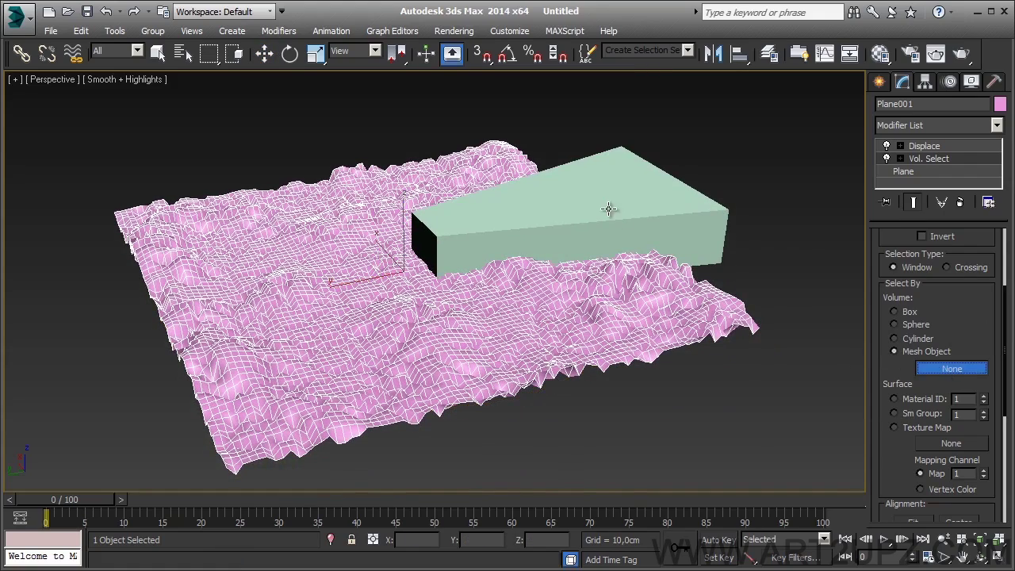
left_click(606, 196)
middle_click_drag(486, 291, 495, 302)
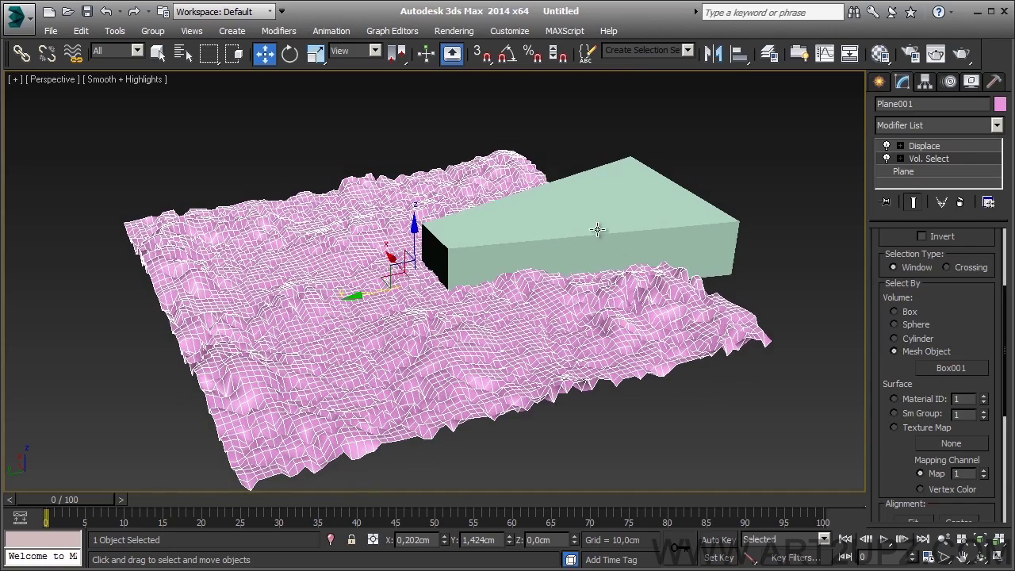
Turn off the plane's Displace modifier and show the viewport in wireframe
scroll(933, 293, "down", 1)
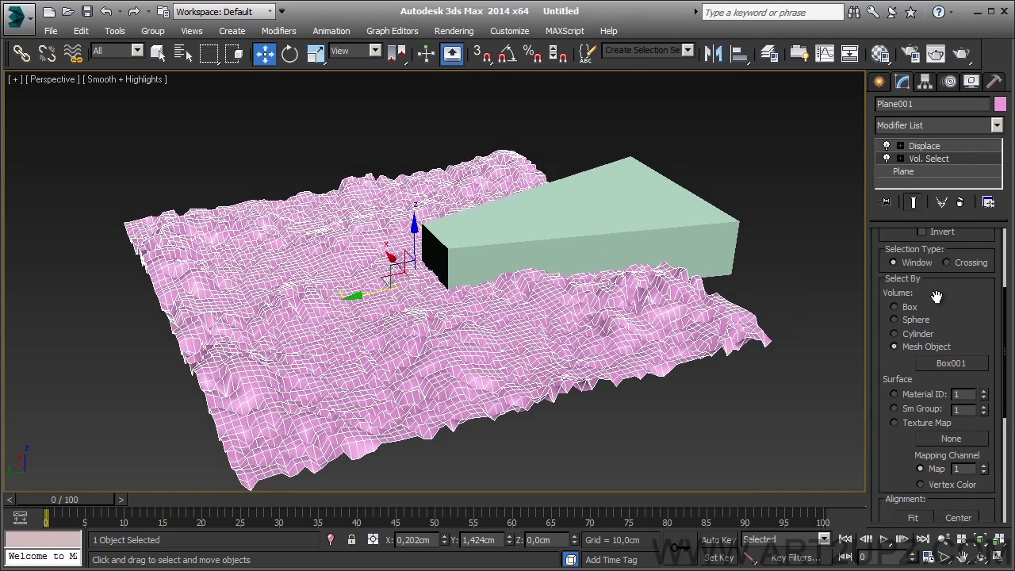
left_click(887, 147)
middle_click_drag(574, 297, 579, 300)
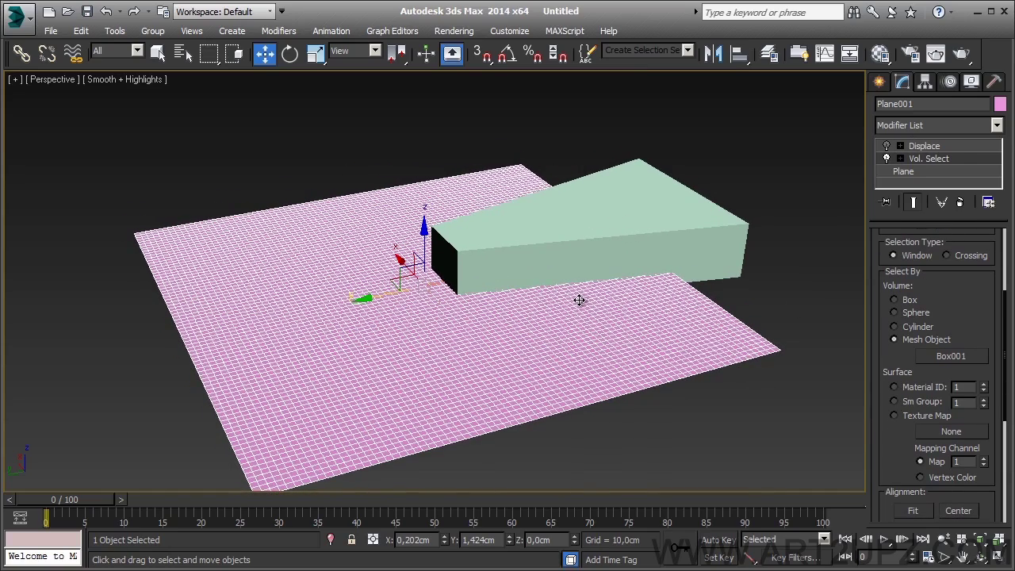
key("F3")
scroll(609, 304, "up", 5)
scroll(522, 284, "up", 2)
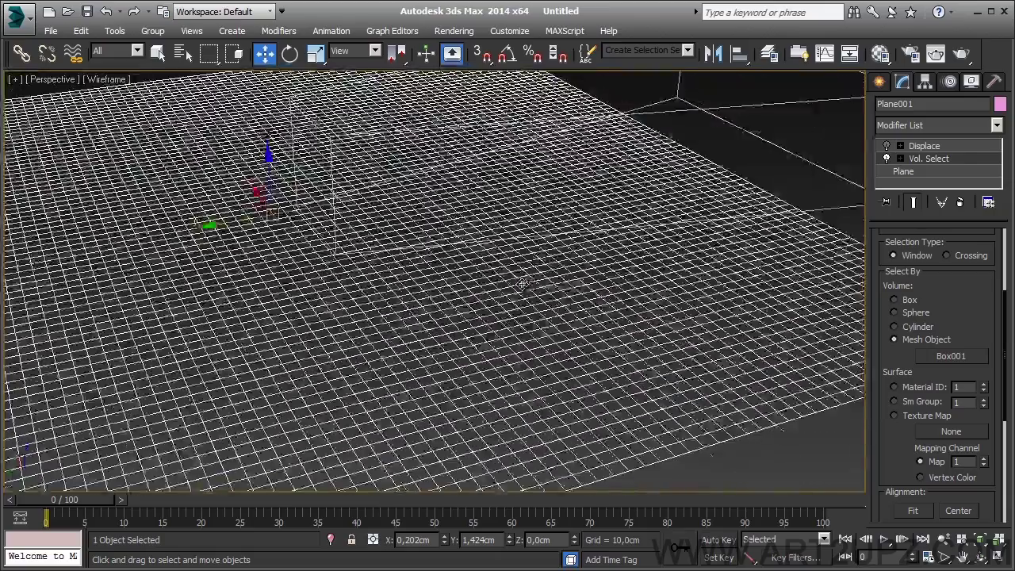
scroll(938, 291, "up", 4)
Set the Vol. Select stack selection level to Vertex and invert the selection
left_click(921, 280)
scroll(563, 283, "down", 4)
scroll(563, 283, "up", 3)
middle_click_drag(563, 283, 636, 293)
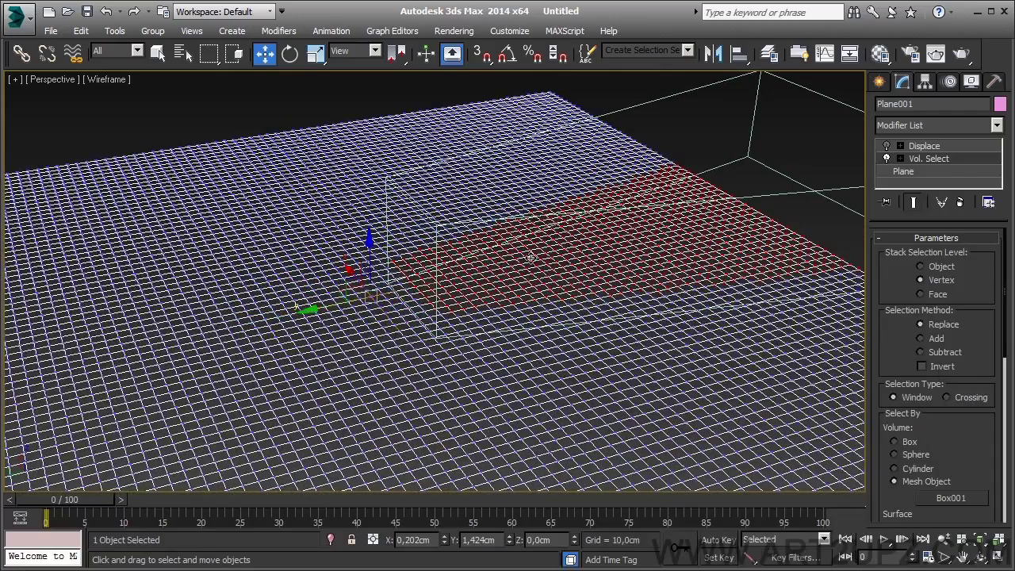
middle_click_drag(703, 320, 684, 295)
left_click(922, 367)
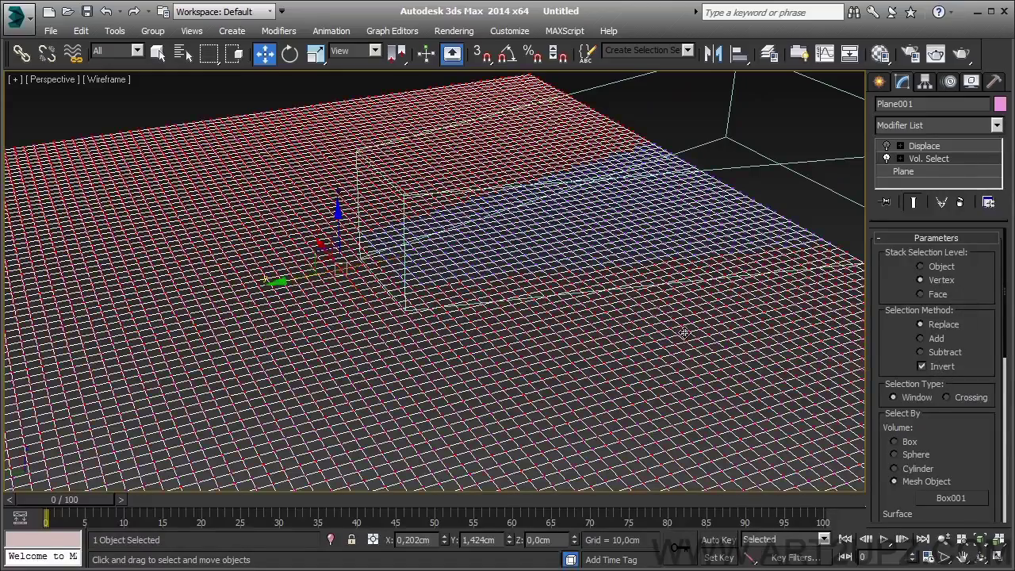
middle_click_drag(556, 230, 527, 269)
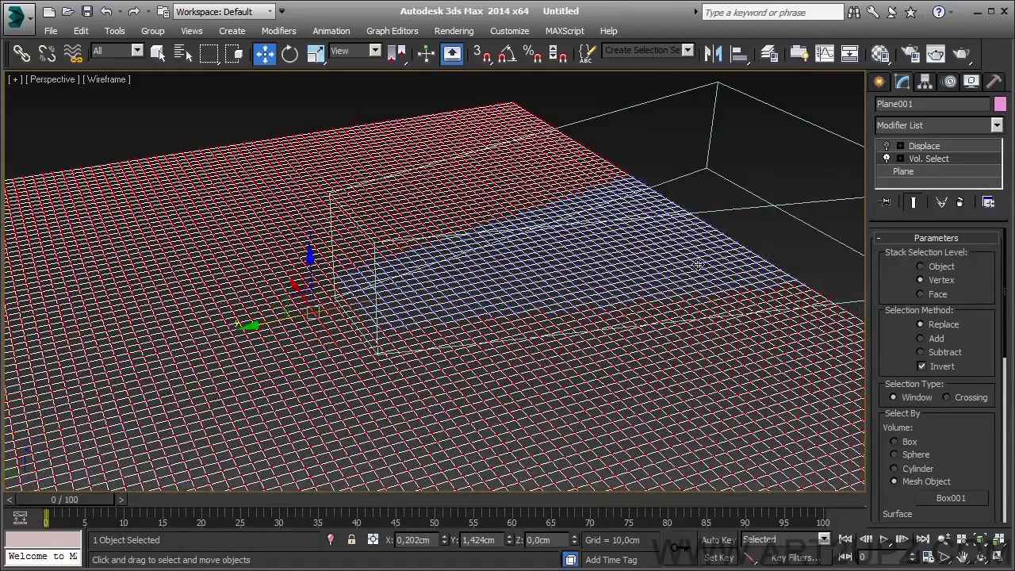
Enable soft selection in Vol. Select with falloff 34.2, pinch 0.16 and bubble 0.63
middle_click_drag(613, 333, 621, 230)
scroll(944, 347, "down", 2)
scroll(944, 349, "down", 6)
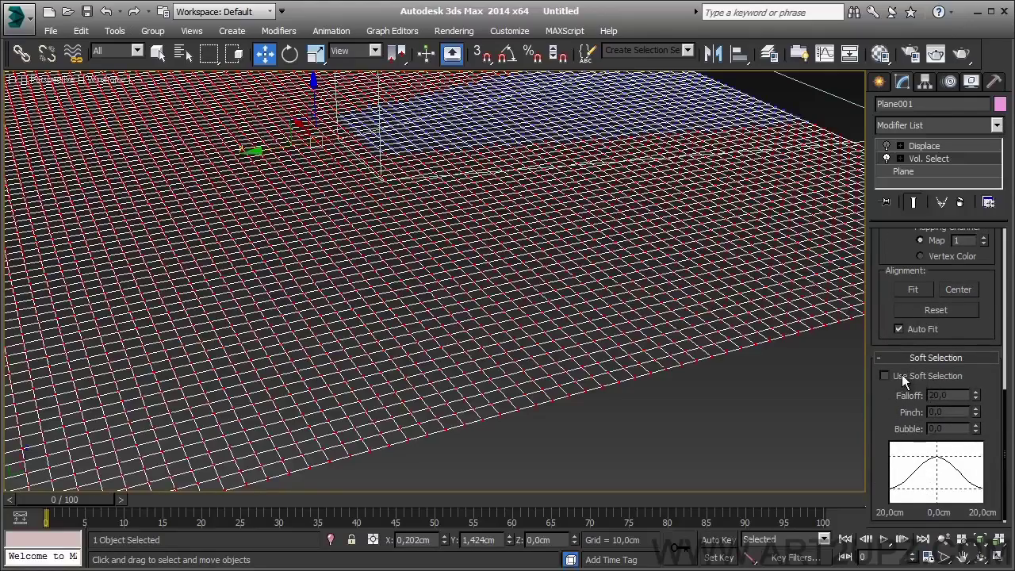
left_click(903, 379)
left_click_drag(979, 398, 974, 373)
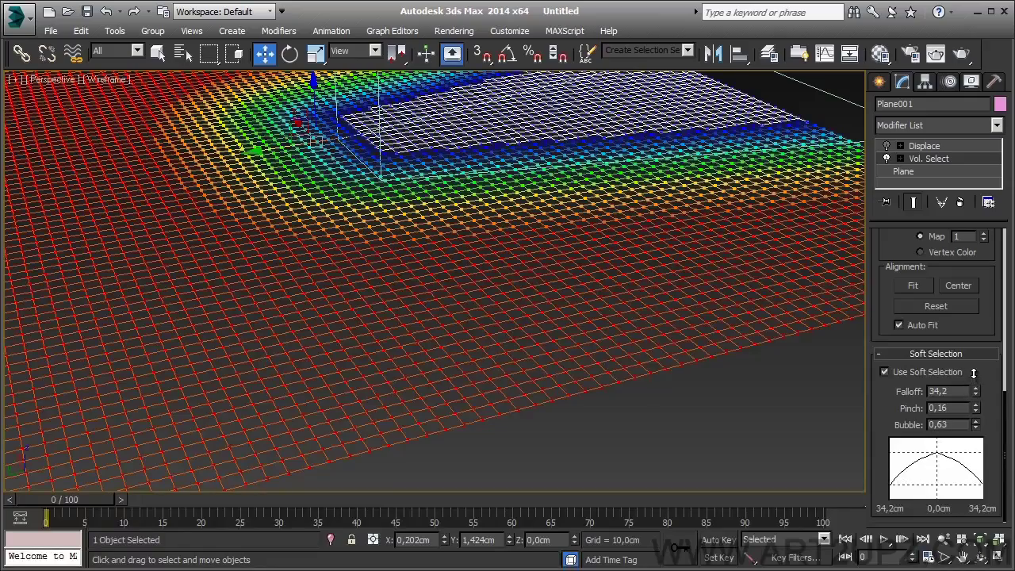
middle_click_drag(411, 158, 669, 230, "alt")
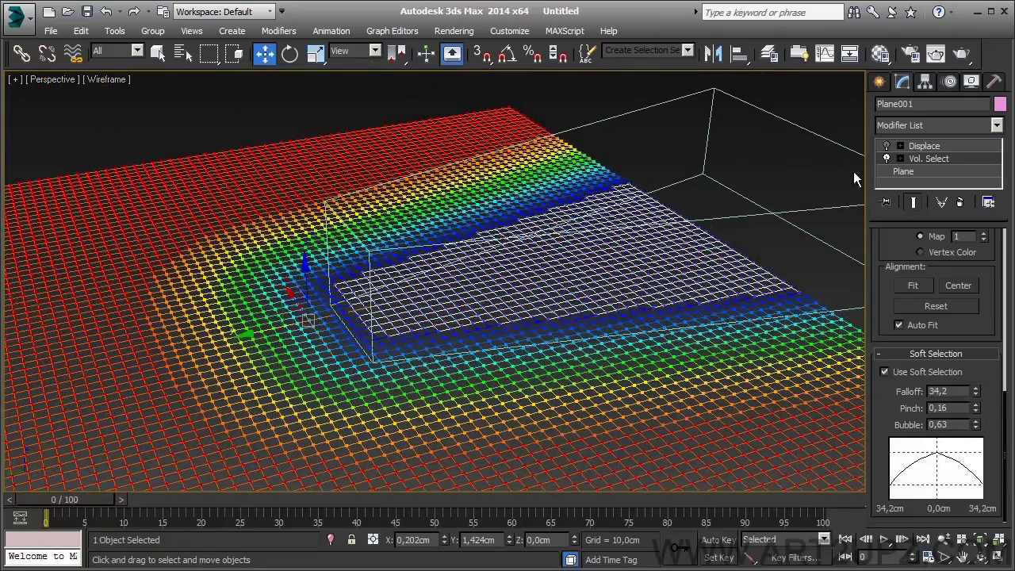
Turn the Displace modifier back on and check the transition around the flat area
left_click(887, 146)
scroll(425, 293, "down", 5)
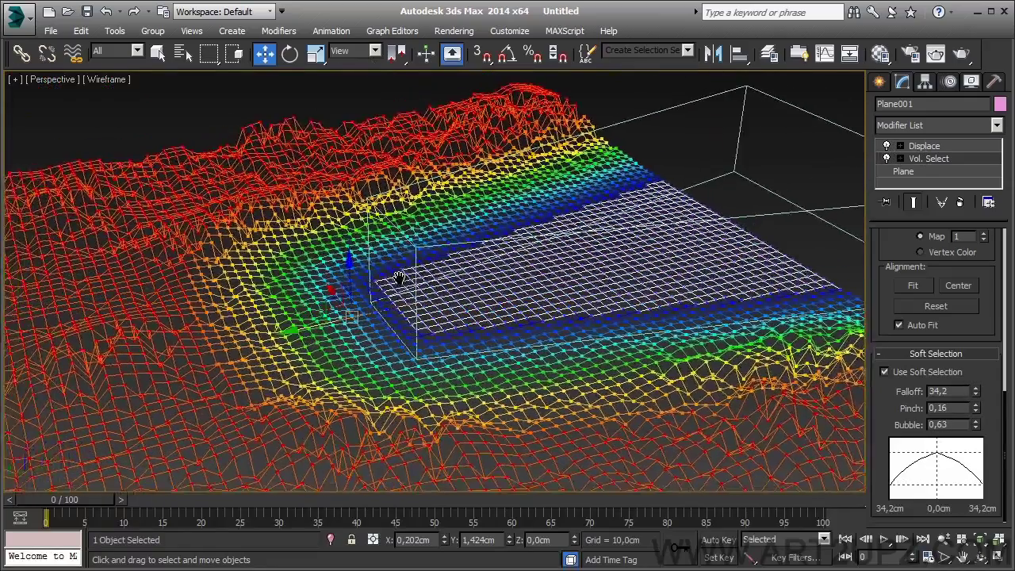
scroll(425, 293, "up", 5)
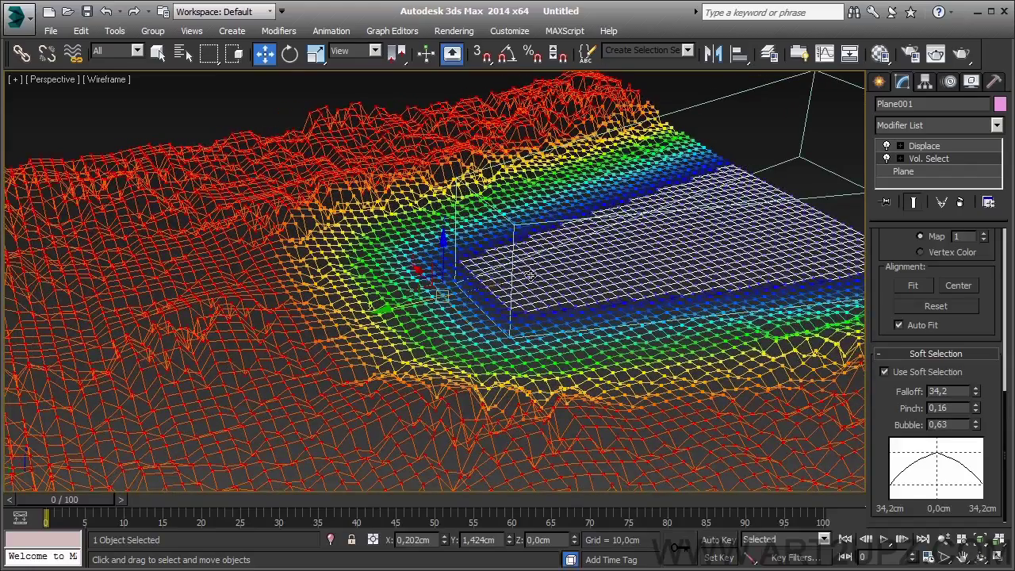
middle_click_drag(594, 279, 445, 322)
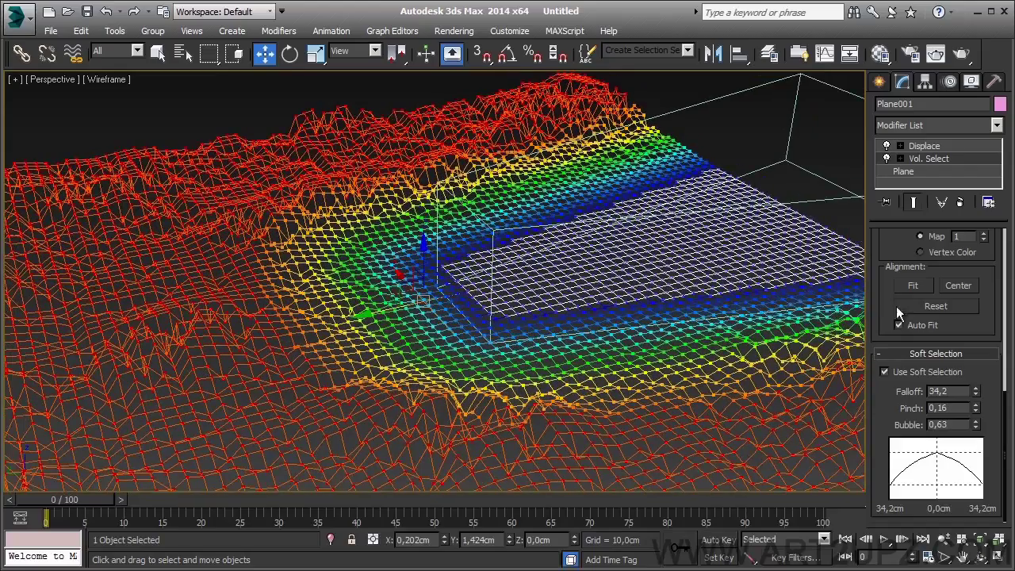
Select the box and move it along Y to -44.751 cm, further into the plane
middle_click_drag(769, 192, 683, 258)
left_click_drag(772, 106, 704, 155)
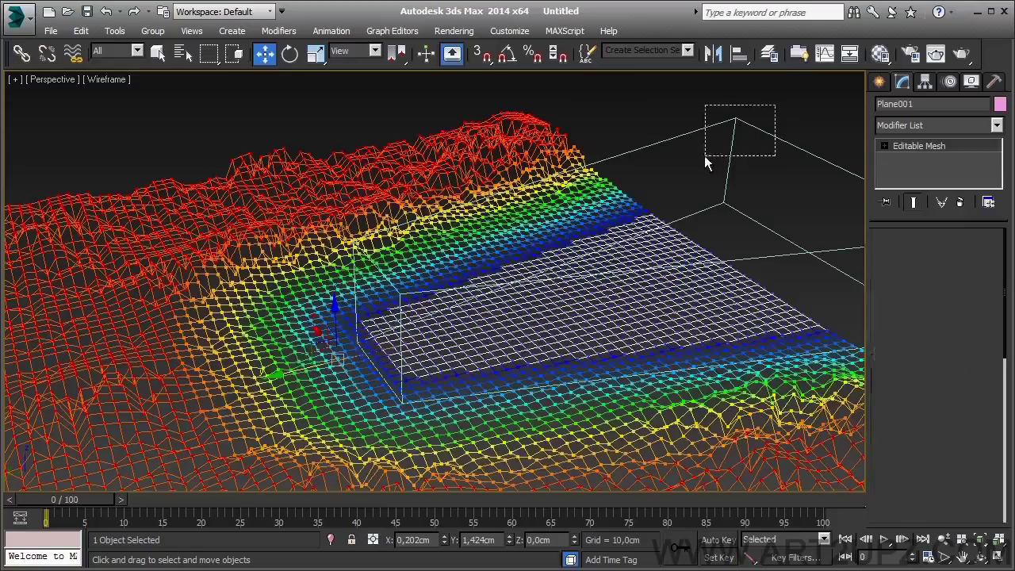
left_click_drag(578, 320, 528, 332)
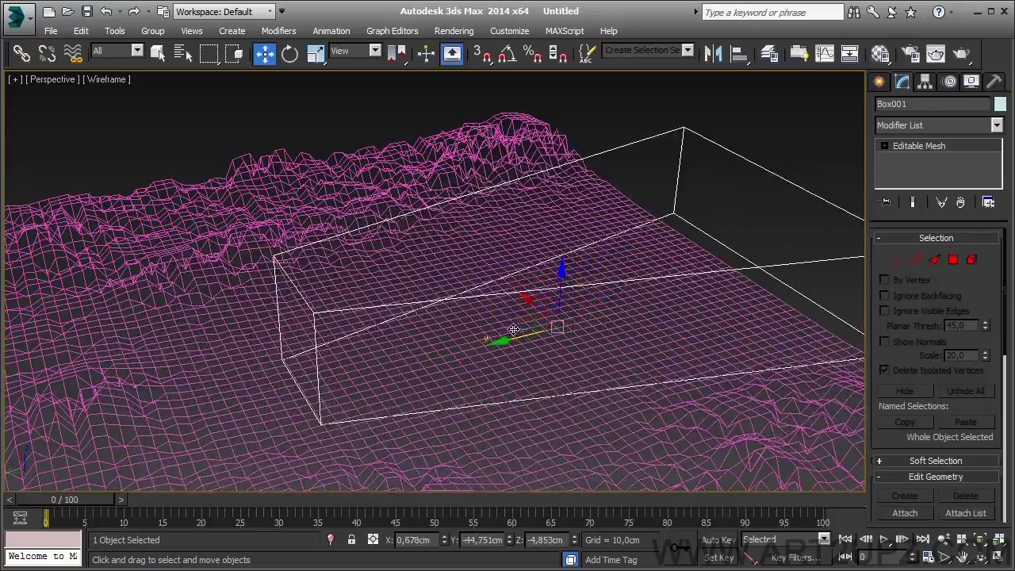
Return to the plane's Vol. Select modifier and adjust its soft selection curve
left_click(411, 330)
middle_click_drag(411, 330, 530, 266)
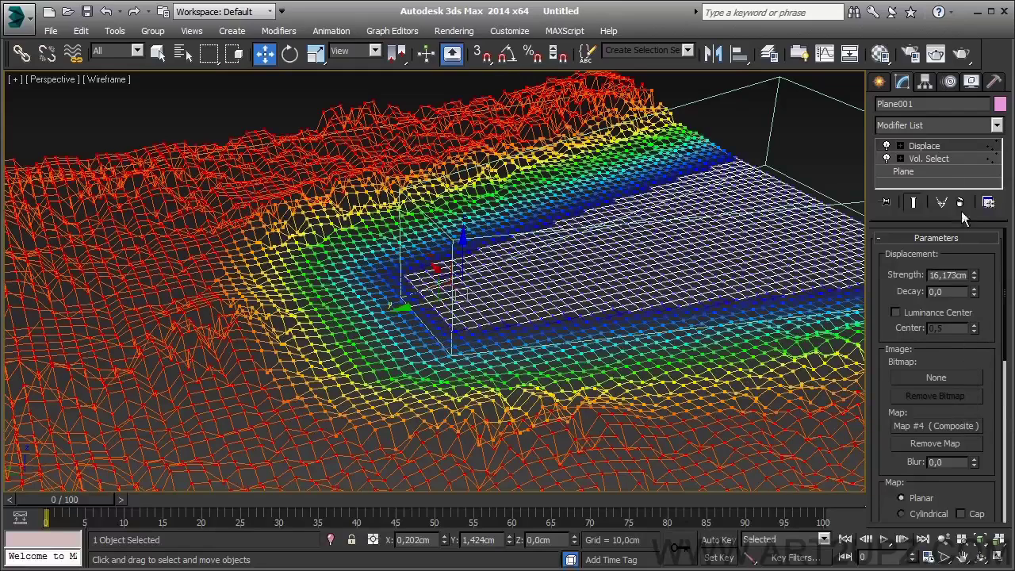
left_click(950, 158)
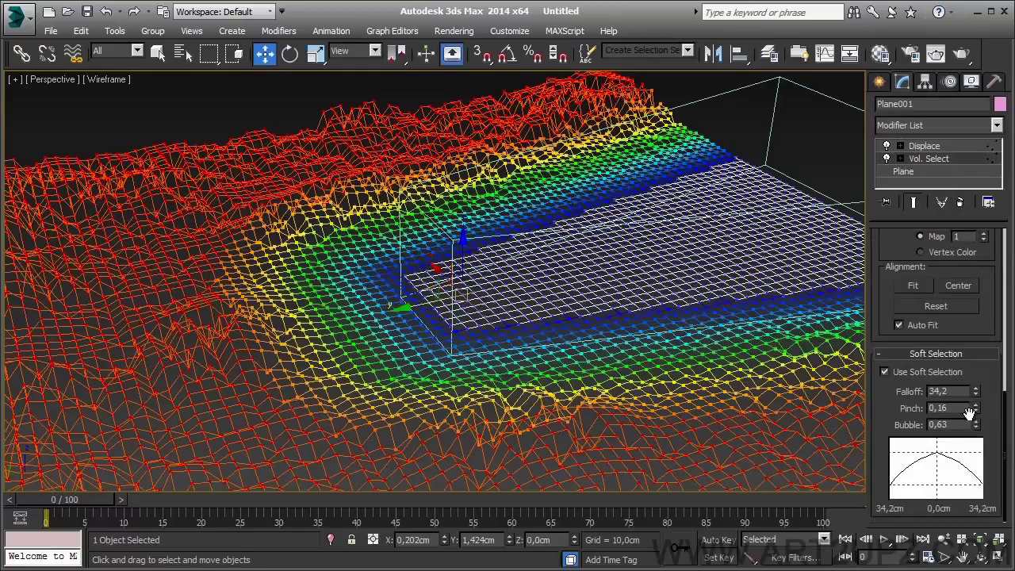
left_click_drag(976, 416, 982, 444)
Select the box and lower it to Z -8.33 cm
middle_click_drag(437, 356, 600, 281, "alt")
scroll(549, 353, "down", 5)
left_click(659, 263)
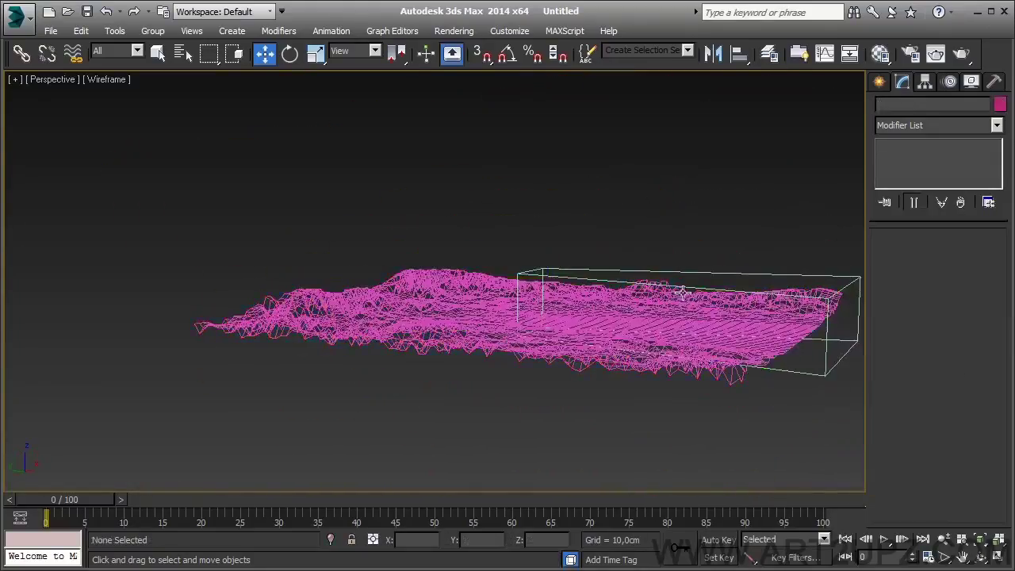
left_click(679, 284)
middle_click_drag(677, 276, 437, 306, "alt")
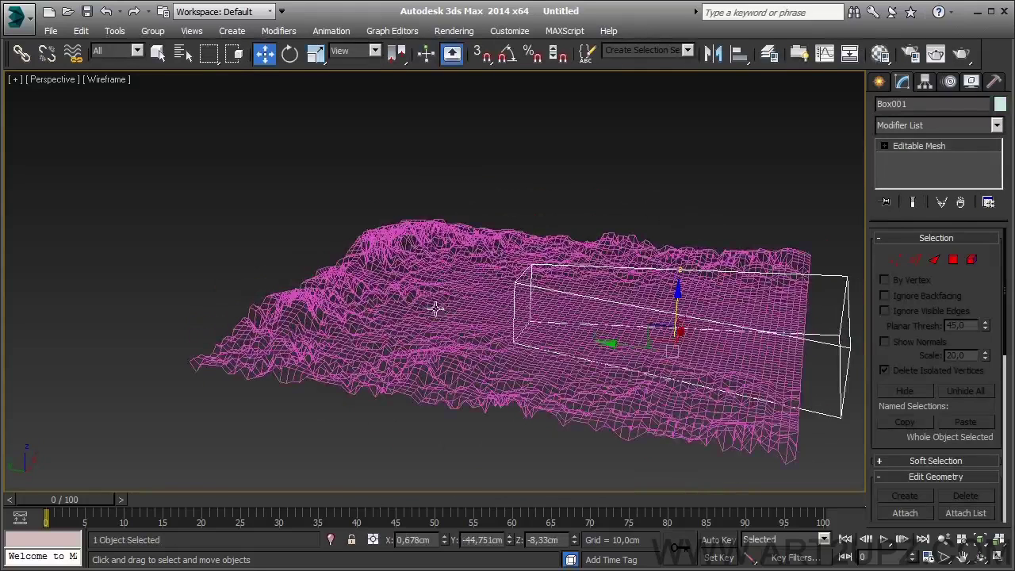
Add a MeshSmooth modifier on top of the displaced plane's modifier stack
left_click(437, 306)
left_click(996, 125)
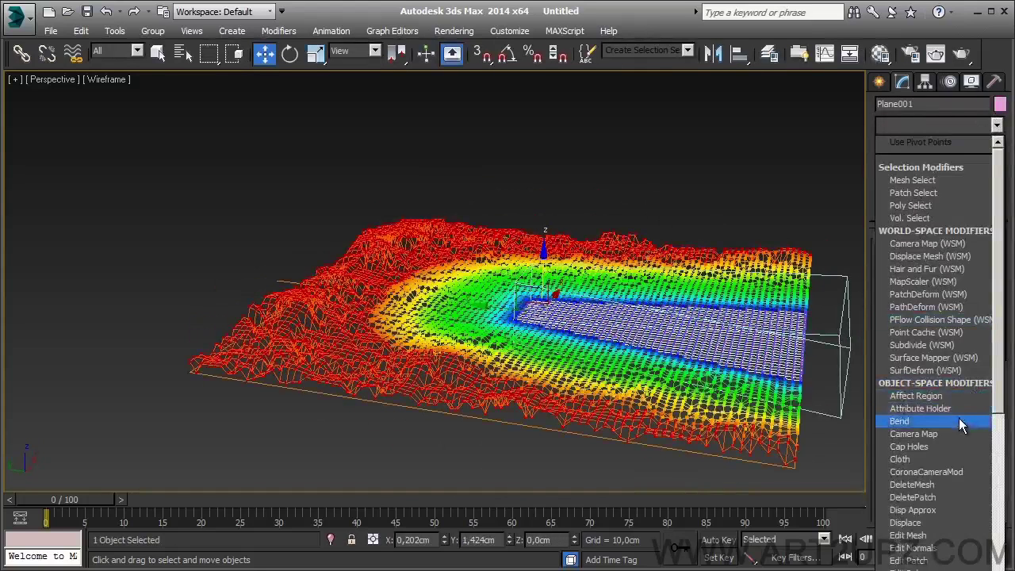
scroll(904, 476, "down", 2)
scroll(920, 517, "down", 1)
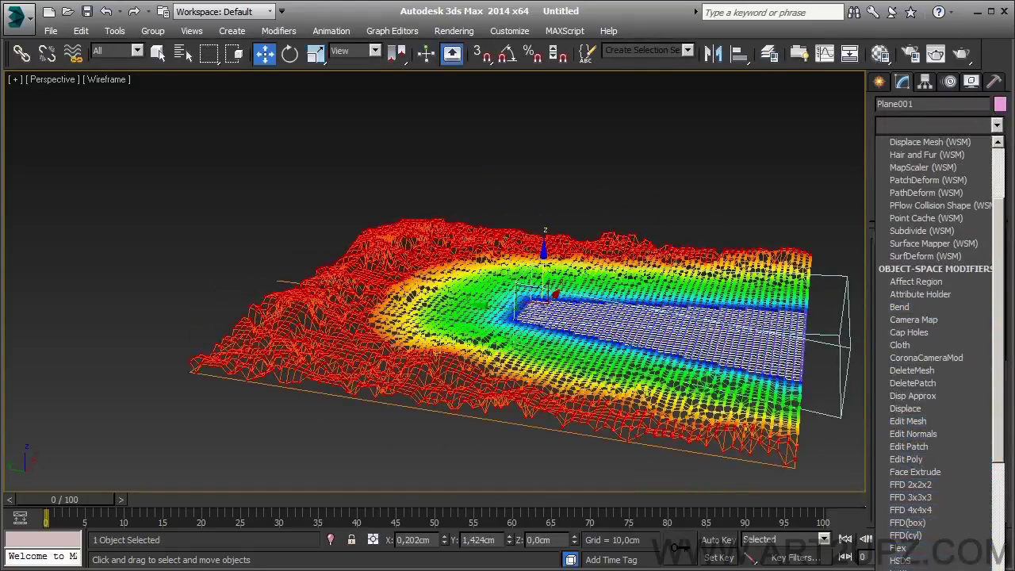
scroll(920, 516, "down", 1)
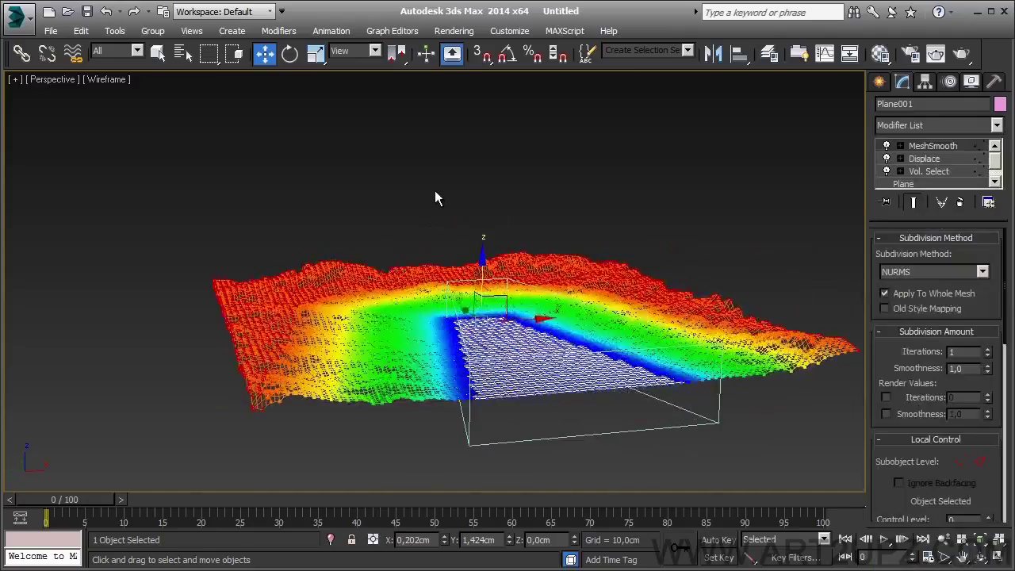
Examine the smoothed terrain and its flat area from several angles, with the plane both deselected and selected
left_click(434, 192)
scroll(418, 265, "up", 6)
scroll(571, 208, "down", 10)
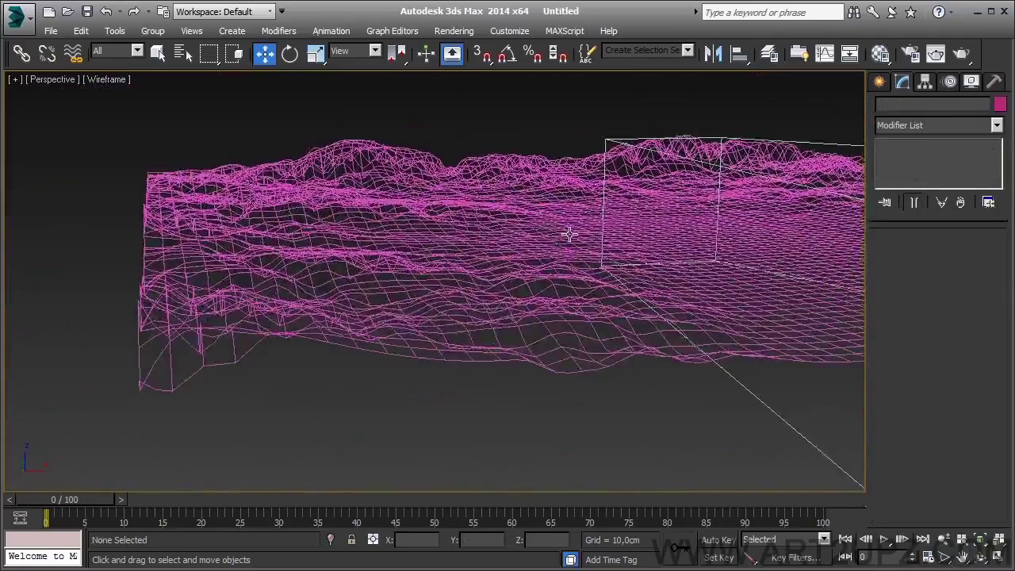
scroll(572, 229, "up", 10)
left_click(476, 267)
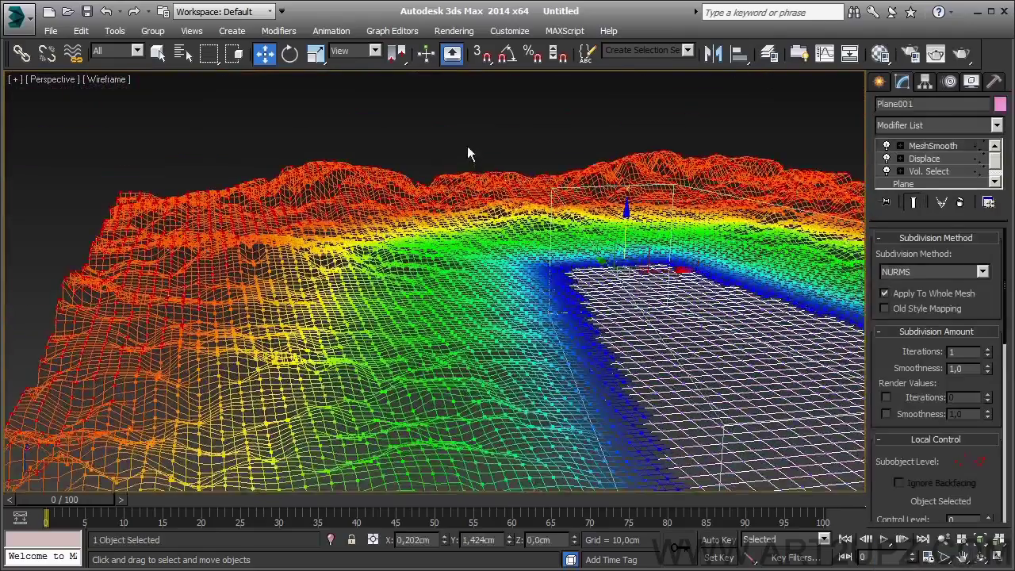
left_click(468, 148)
middle_click_drag(508, 254, 447, 263, "alt")
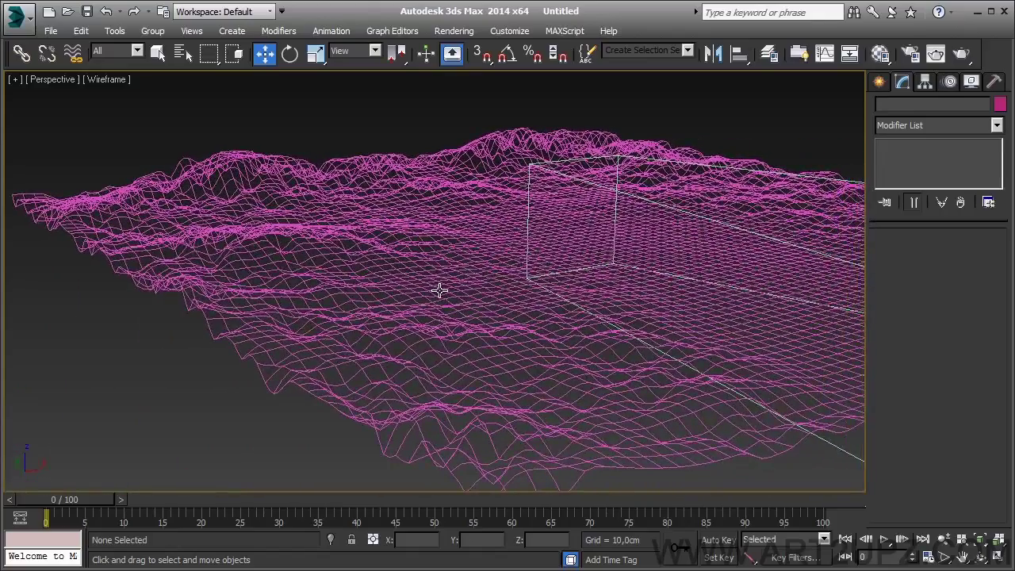
scroll(439, 288, "down", 5)
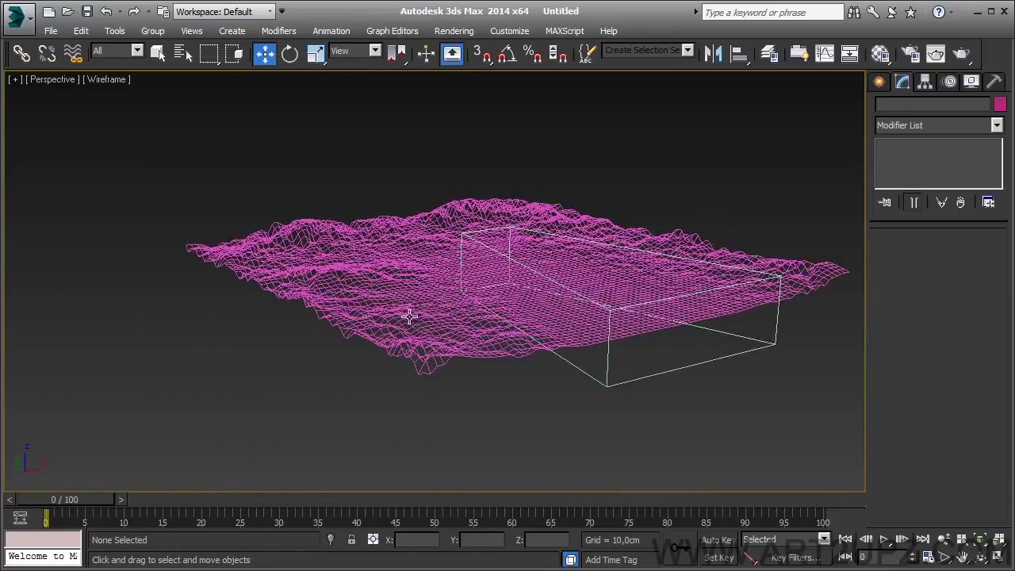
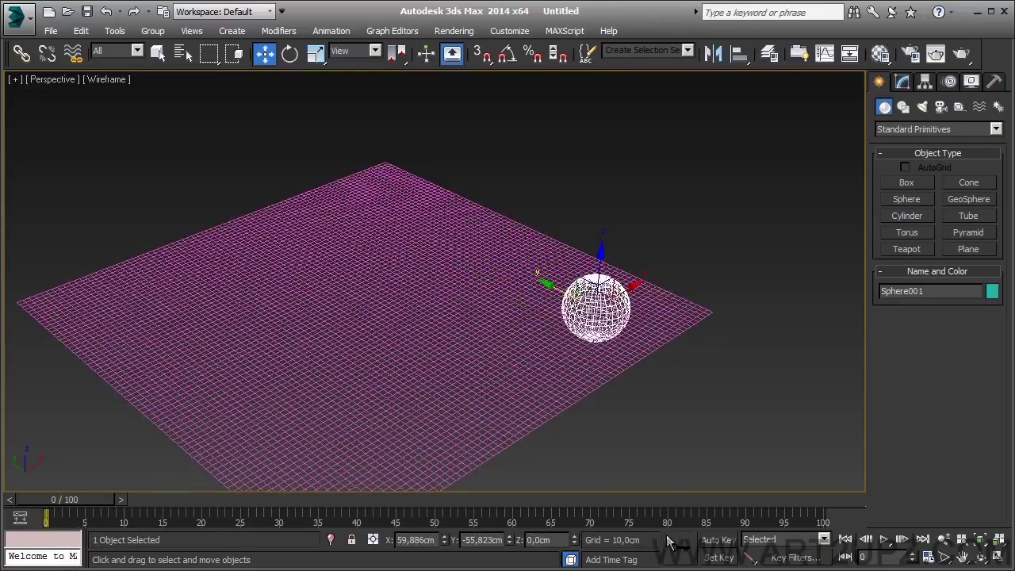
Turn on Auto Key and animate the sphere across the plane with position keys at frames 22 and 57
key("n")
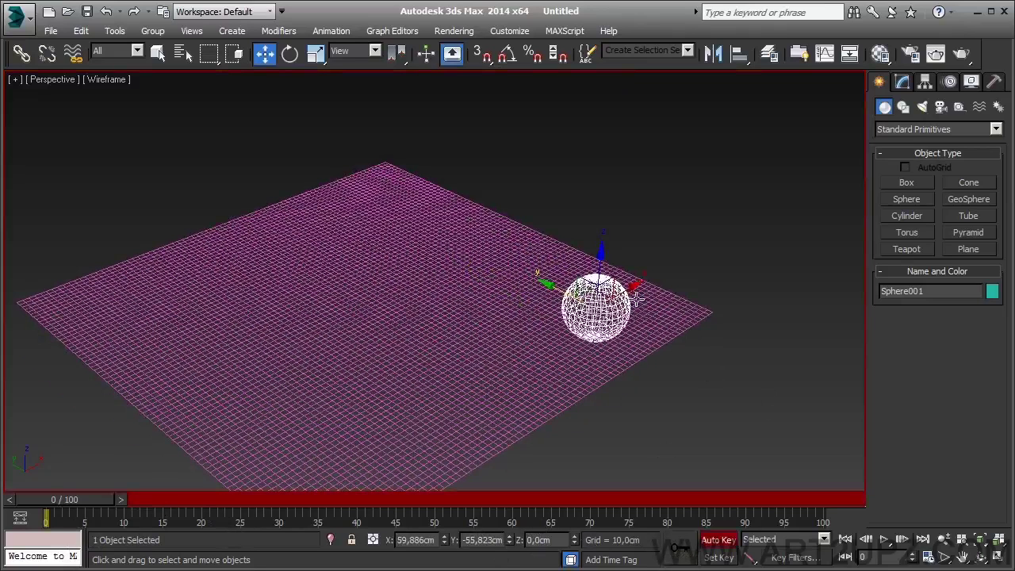
left_click_drag(204, 499, 226, 499)
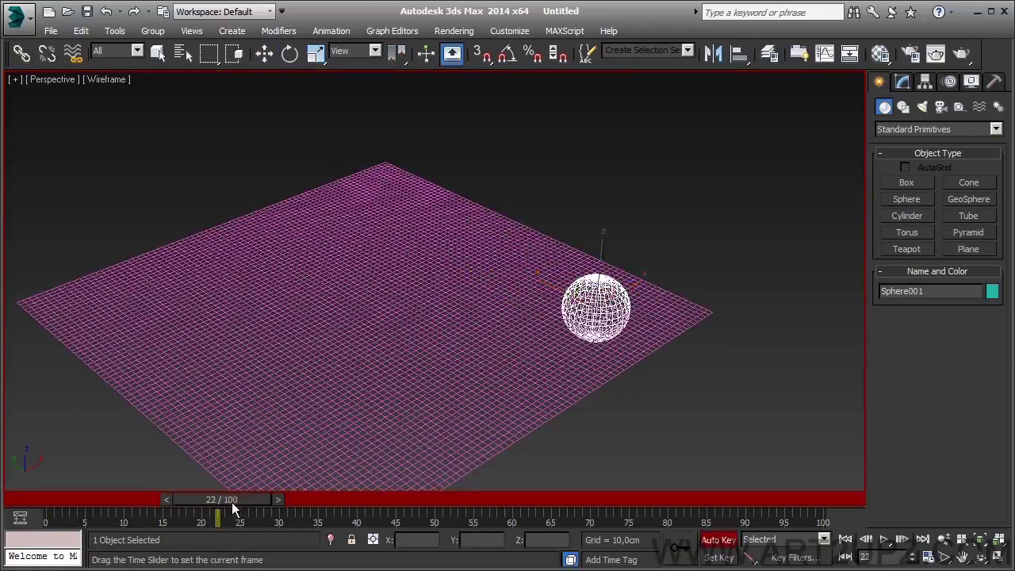
left_click_drag(576, 294, 428, 219)
left_click_drag(218, 499, 485, 506)
left_click_drag(413, 217, 292, 352)
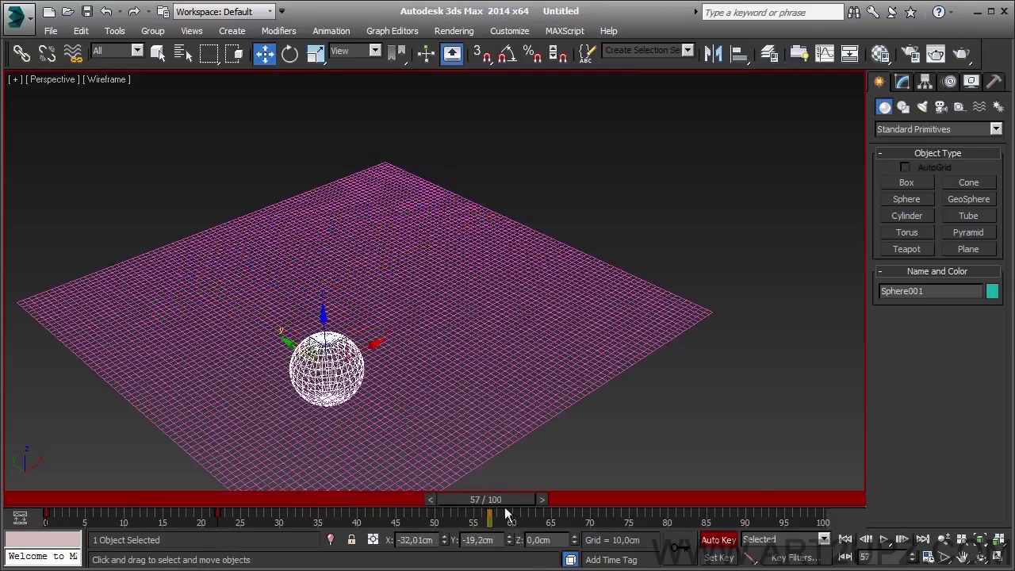
Add a last sphere position key at about frame 89, return to frame 0 and turn off Auto Key
left_click_drag(487, 499, 738, 499)
left_click_drag(372, 351, 390, 198)
left_click_drag(741, 503, 56, 503)
key("w")
left_click(718, 539)
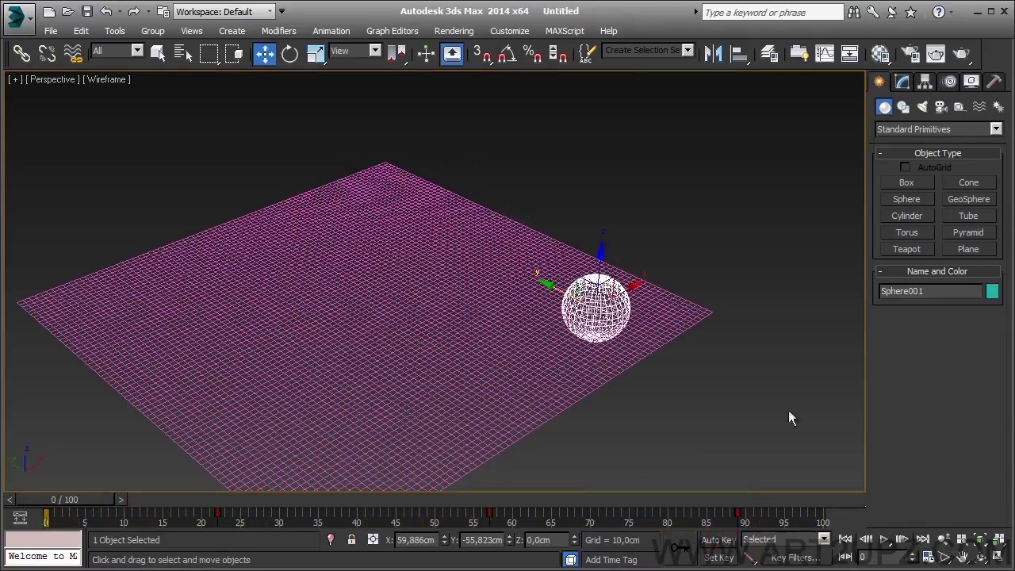
Set the sphere's radius to 19.16 cm and its segments to 14
left_click(907, 81)
left_click(980, 274)
left_click_drag(980, 261, 977, 213)
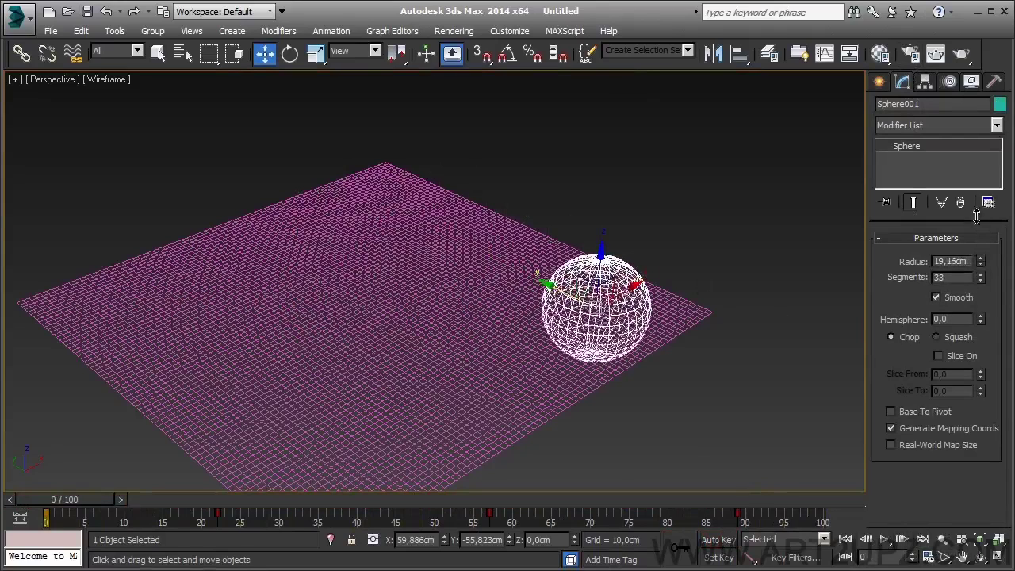
left_click_drag(980, 284, 1001, 428)
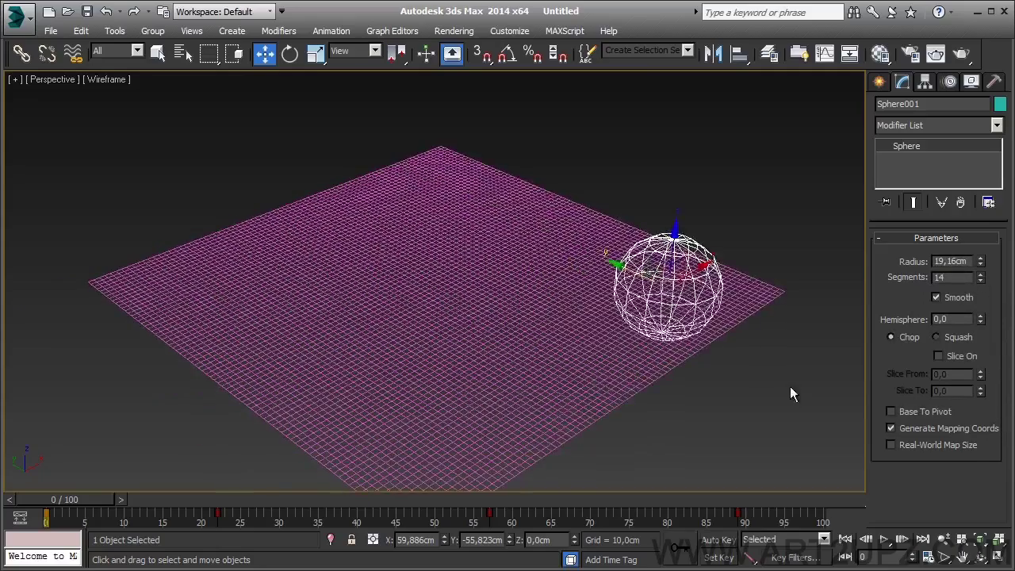
Assign the sphere as the Mesh Object volume in the plane's Vol. Select modifier
left_click(596, 363)
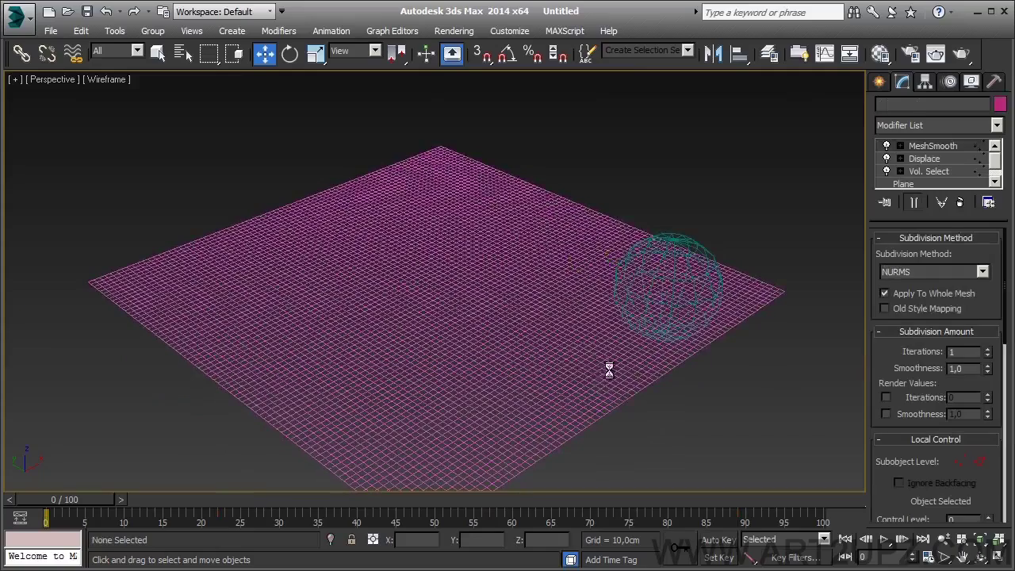
scroll(976, 292, "down", 1)
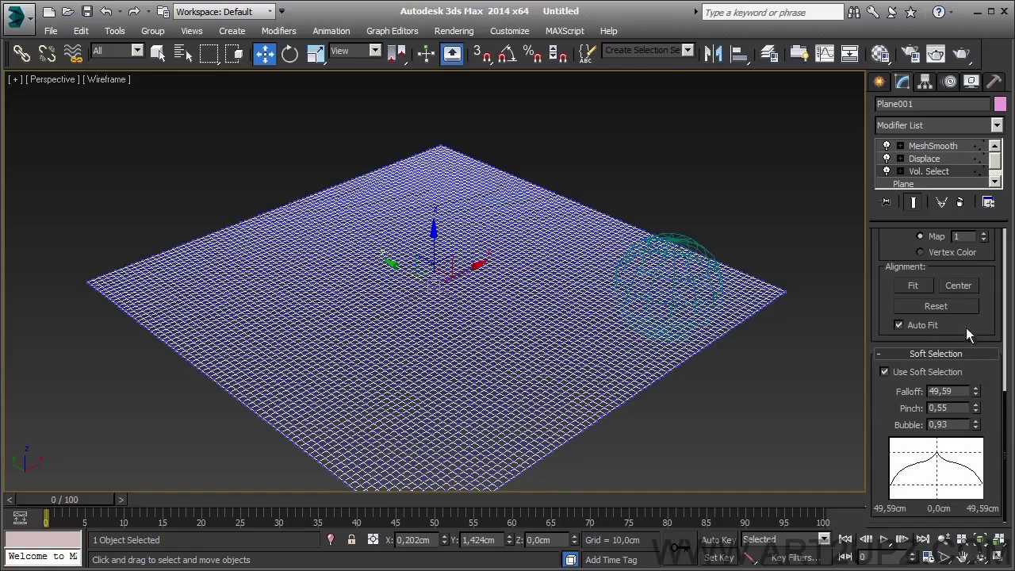
scroll(966, 327, "up", 3)
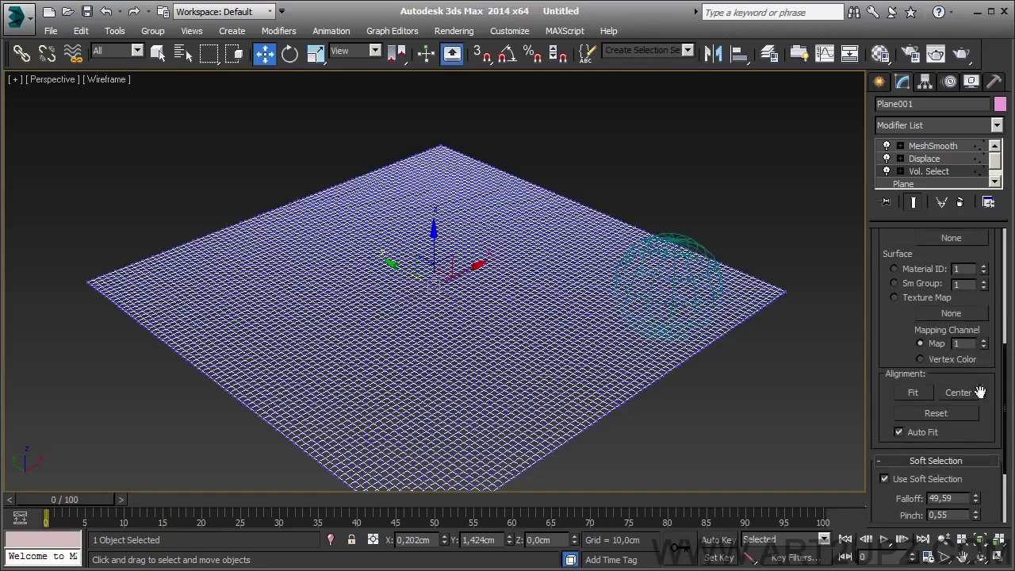
left_click(952, 314)
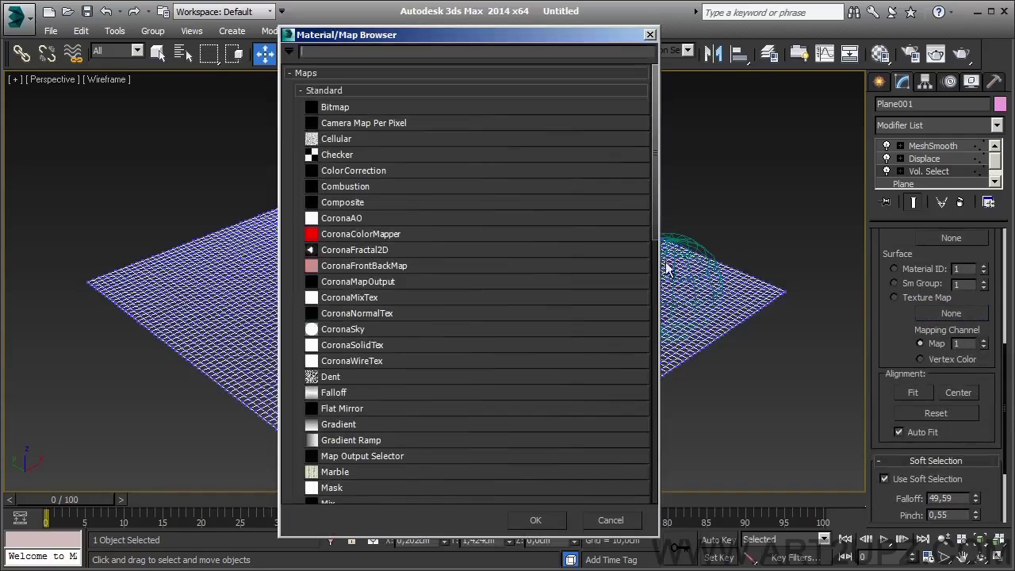
left_click(650, 36)
scroll(936, 333, "up", 2)
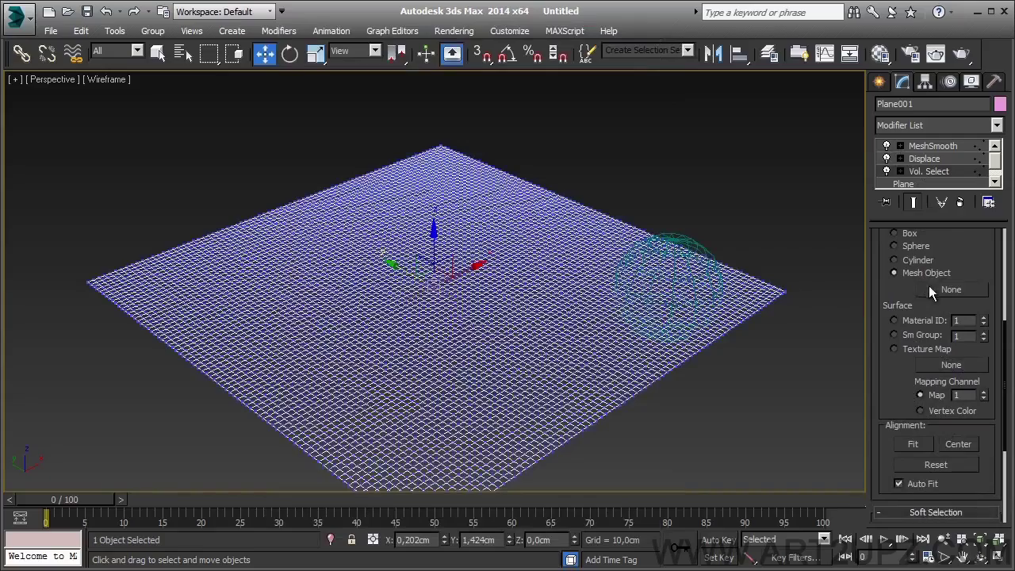
left_click(952, 290)
left_click(692, 250)
Scrub the animation to frame 46 and check how the flat area follows the moving sphere
scroll(665, 355, "up", 5)
scroll(665, 355, "down", 6)
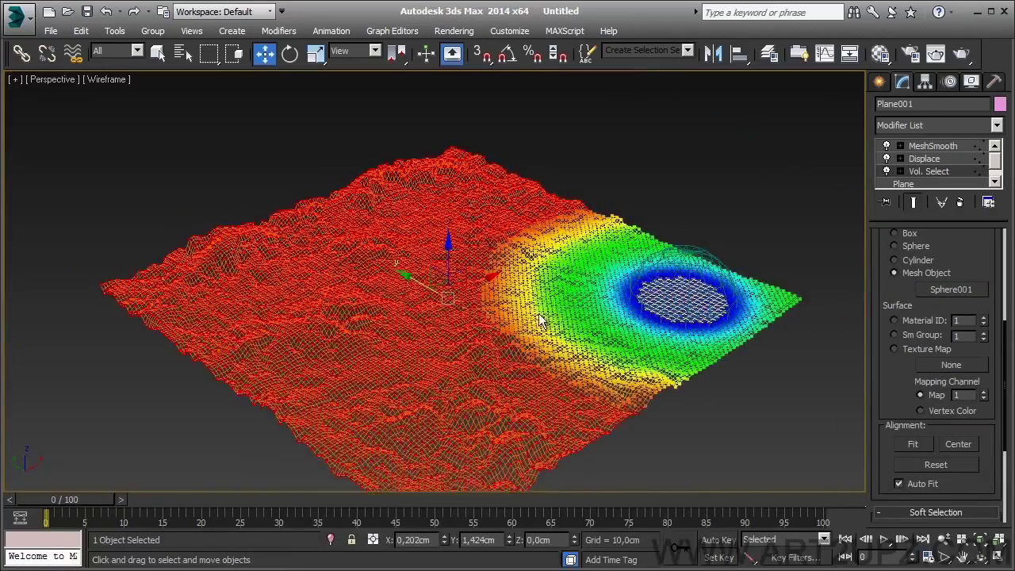
left_click_drag(71, 499, 405, 511)
key("w")
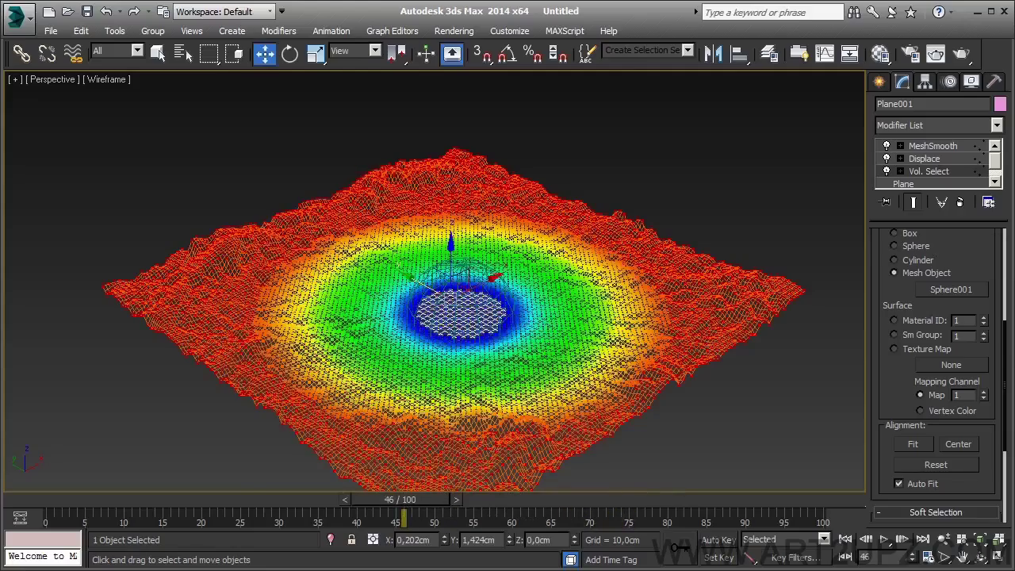
Turn off Invert in the Vol. Select modifier so only the area around the sphere is displaced
scroll(950, 373, "up", 5)
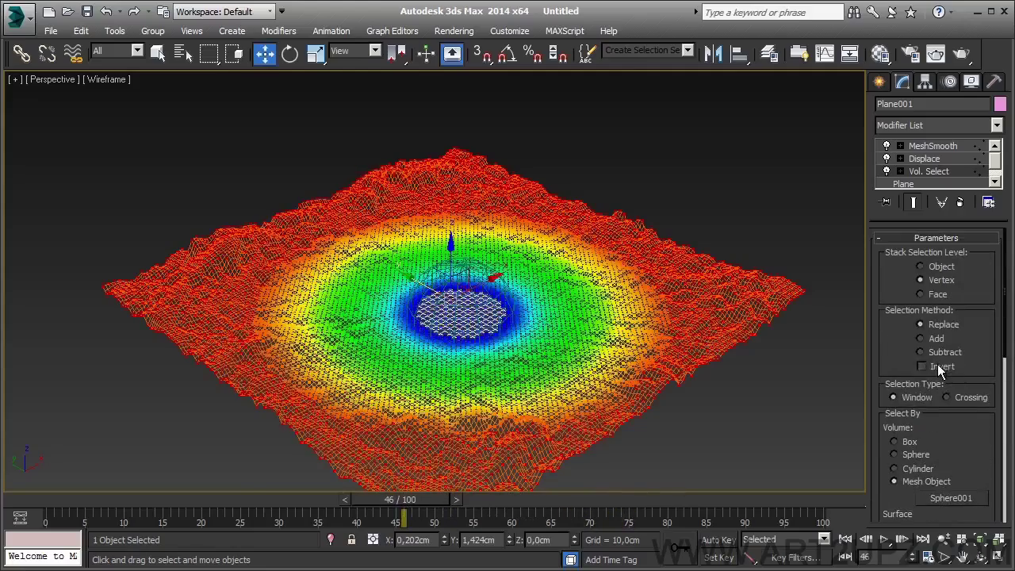
mouse_move(431, 267)
middle_mouse_down()
mouse_move(451, 284)
mouse_move(435, 256)
middle_mouse_up()
scroll(431, 310, "up", 5)
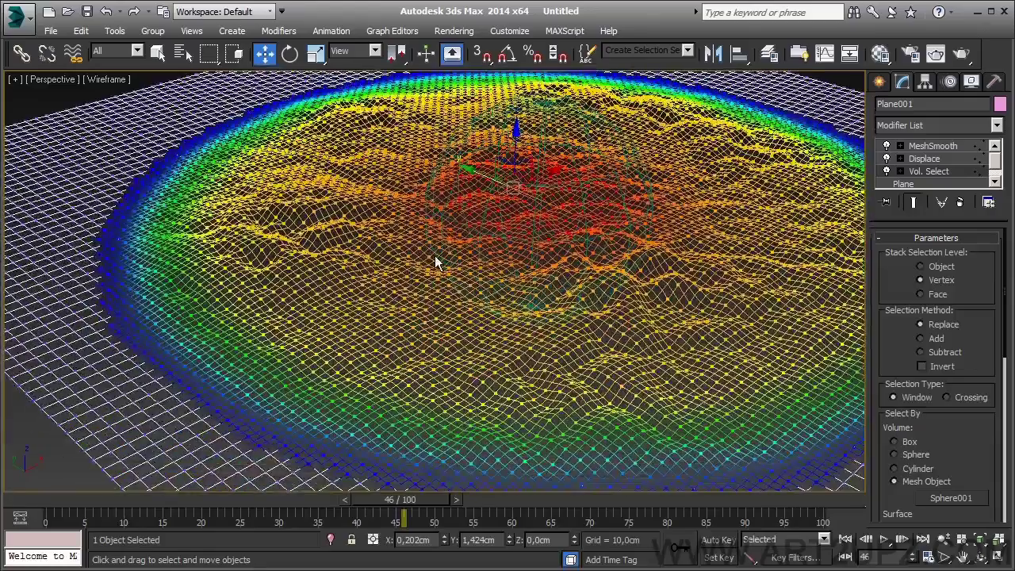
scroll(666, 284, "down", 5)
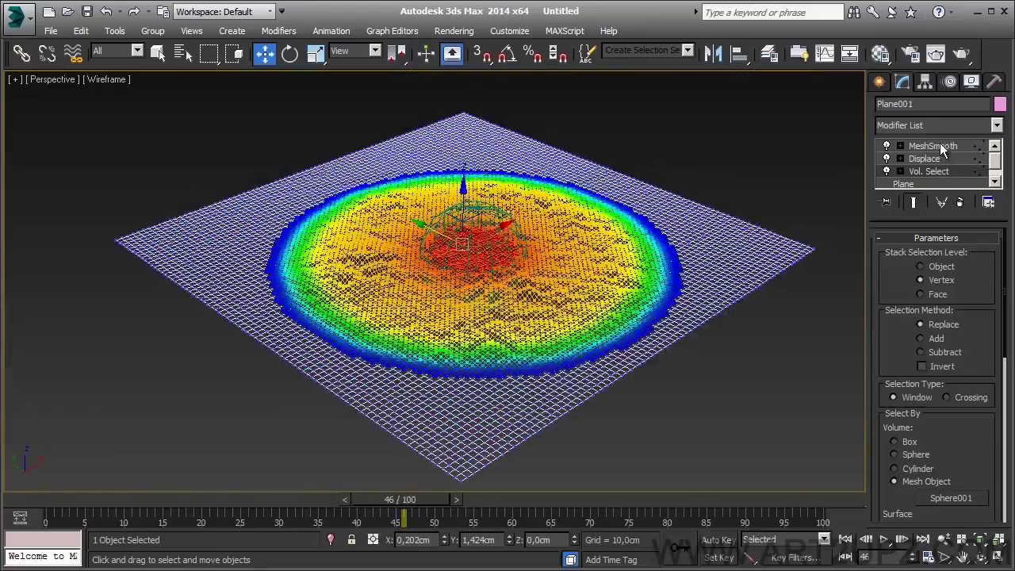
Reduce the Vol. Select soft selection Falloff to 18.348
scroll(504, 222, "up", 5)
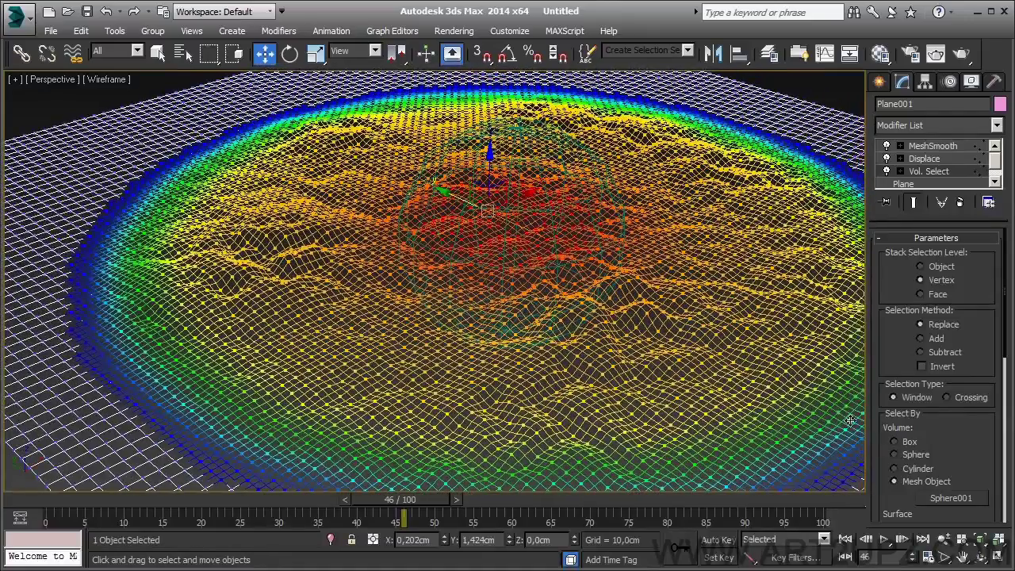
scroll(952, 445, "down", 8)
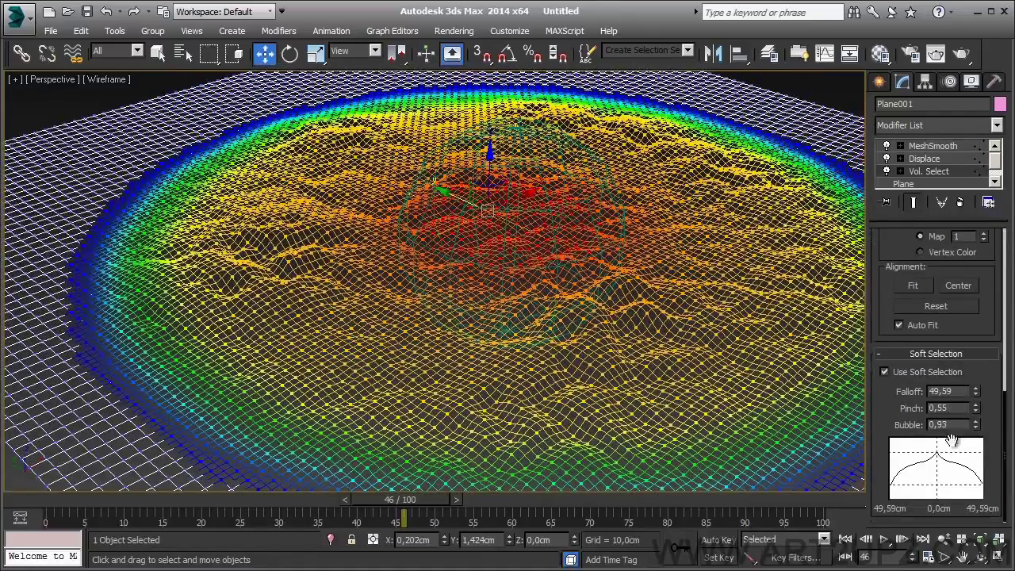
left_click_drag(976, 392, 976, 429)
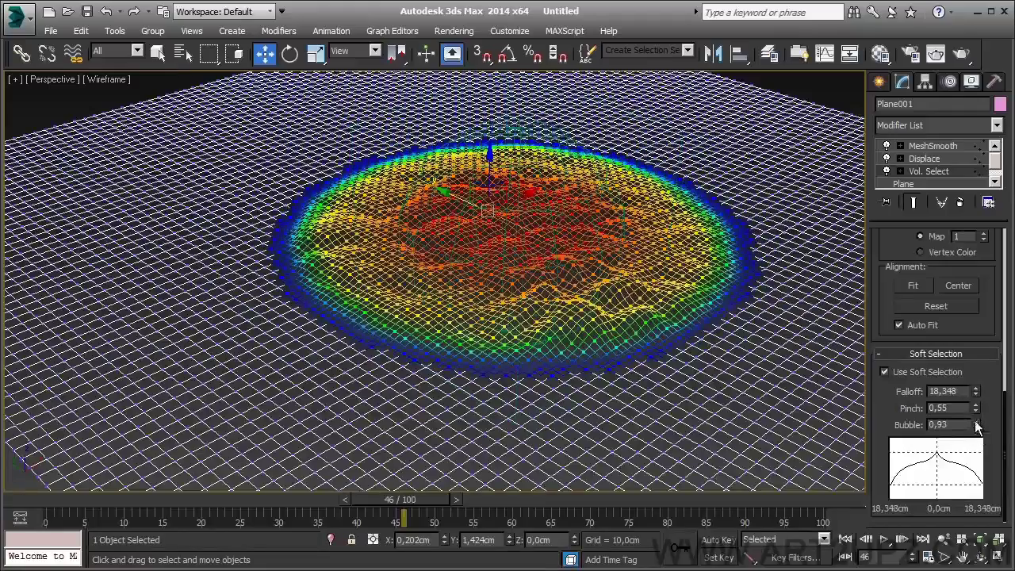
Insert a Push modifier between Displace and MeshSmooth and set its Push Value to -4.86 cm
left_click(933, 146)
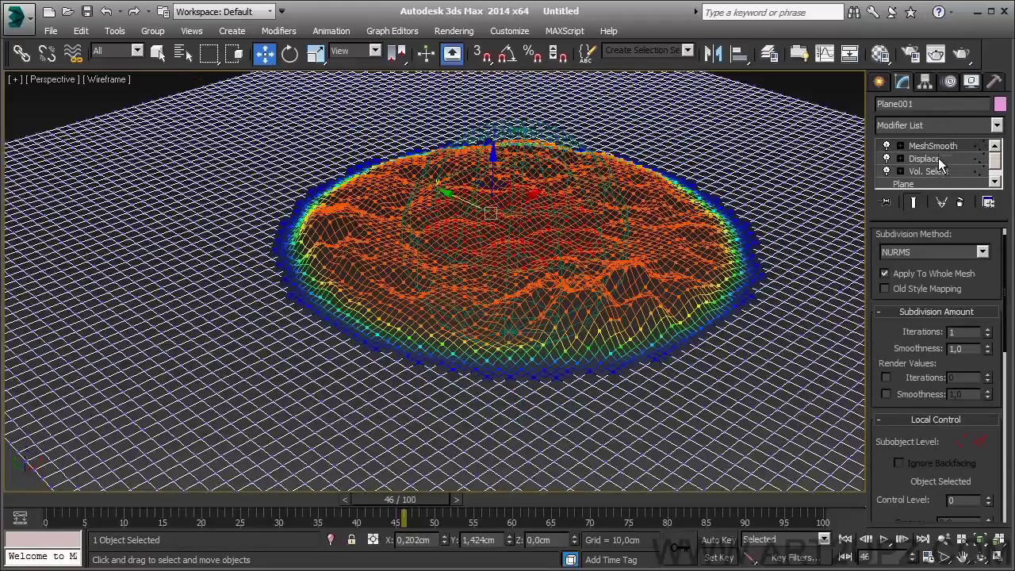
left_click(939, 162)
left_click(936, 127)
scroll(955, 359, "down", 4)
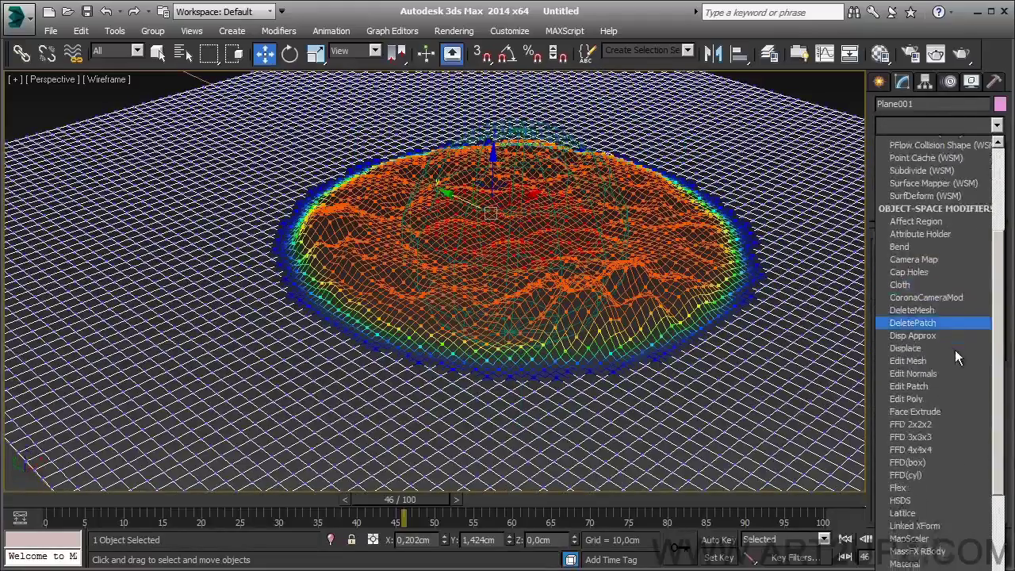
scroll(955, 351, "down", 13)
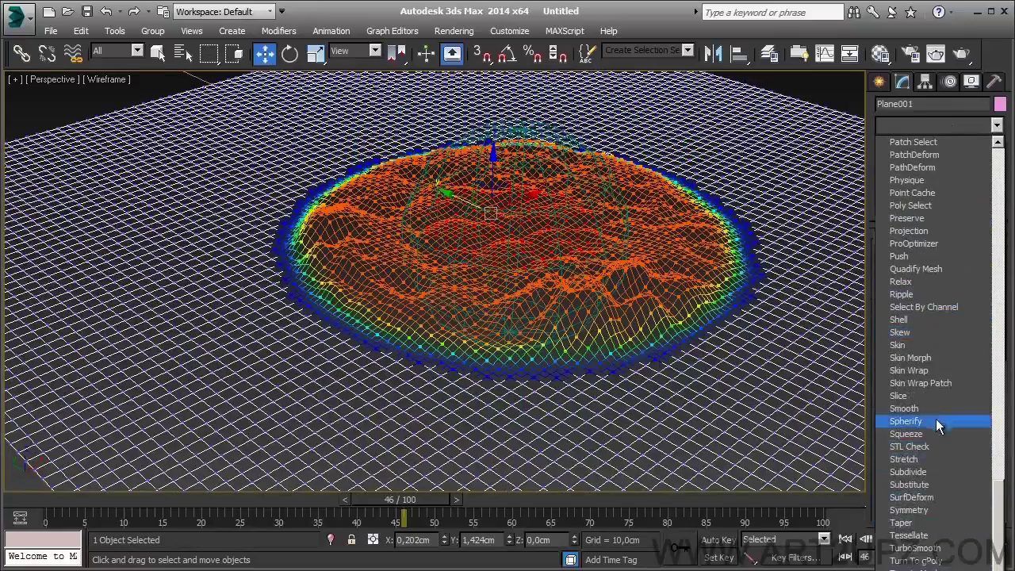
left_click(944, 256)
left_click_drag(993, 260, 956, 448)
middle_click_drag(489, 230, 478, 240)
scroll(455, 274, "down", 7)
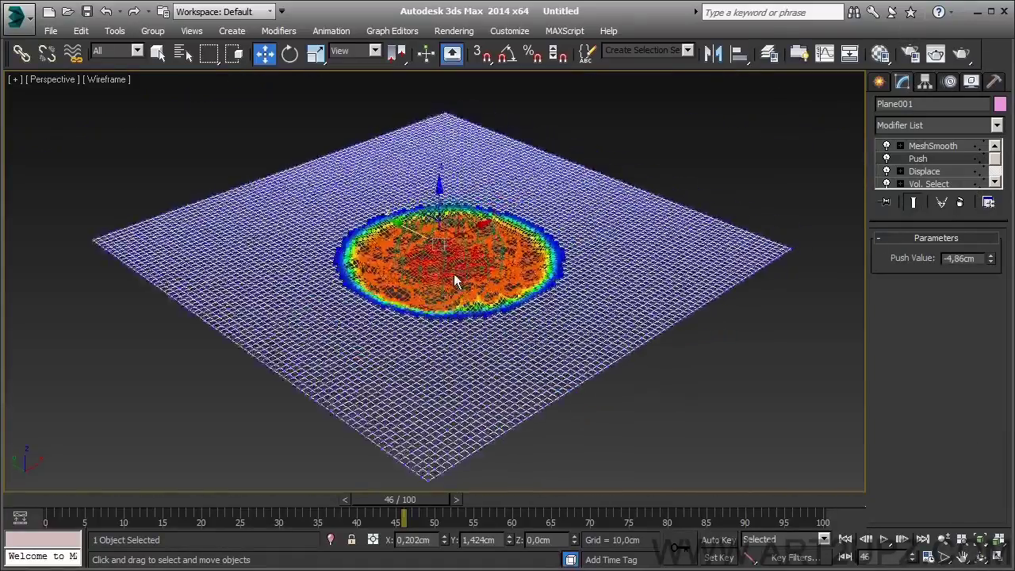
Scrub to frame 27 and switch the viewport to Smooth + Highlights shading to view the deformation around the sphere
left_click_drag(406, 501, 256, 507)
key("w")
mouse_move(541, 182)
middle_mouse_down()
mouse_move(555, 196)
mouse_move(670, 155)
mouse_move(632, 178)
mouse_move(615, 222)
mouse_move(653, 193)
middle_mouse_up()
scroll(555, 196, "up", 5)
middle_click_drag(599, 312, 623, 253)
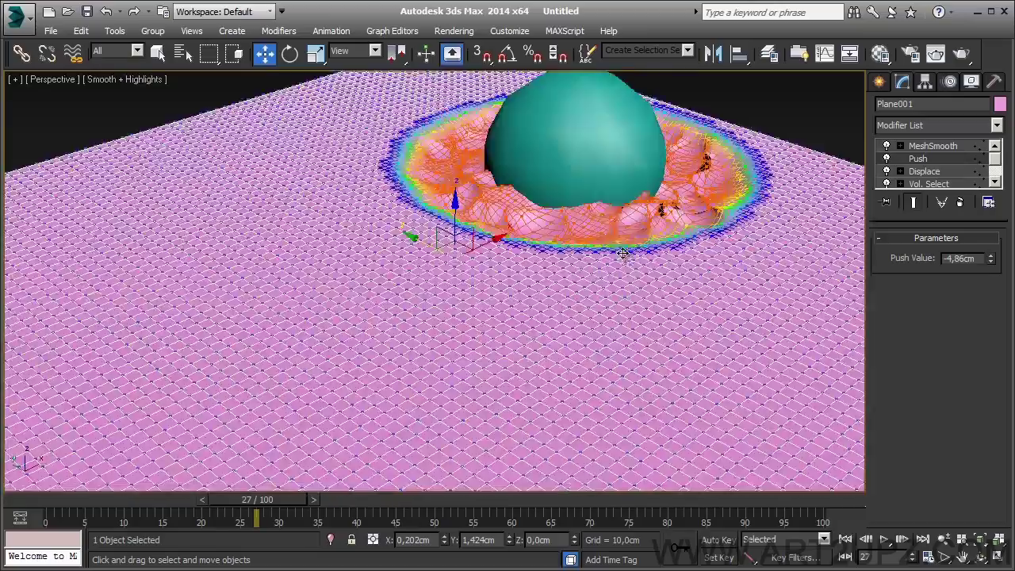
Set the sphere to Display as Box in its object properties
left_click(580, 104)
right_click(573, 131)
left_click(644, 215)
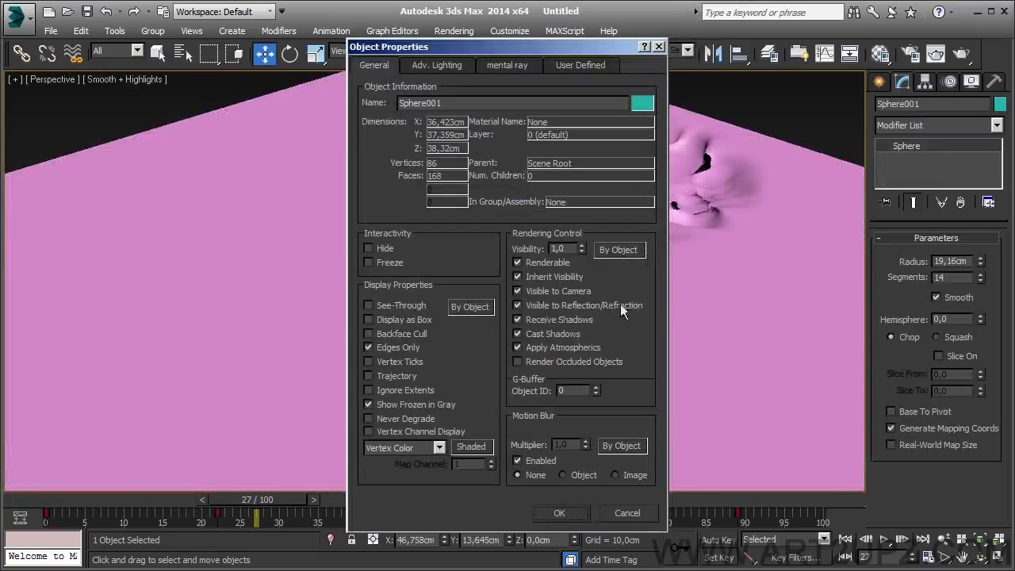
left_click(559, 513)
Play the animation to watch the deformation travel across the shaded plane
scroll(566, 358, "down", 3)
scroll(529, 344, "up", 4)
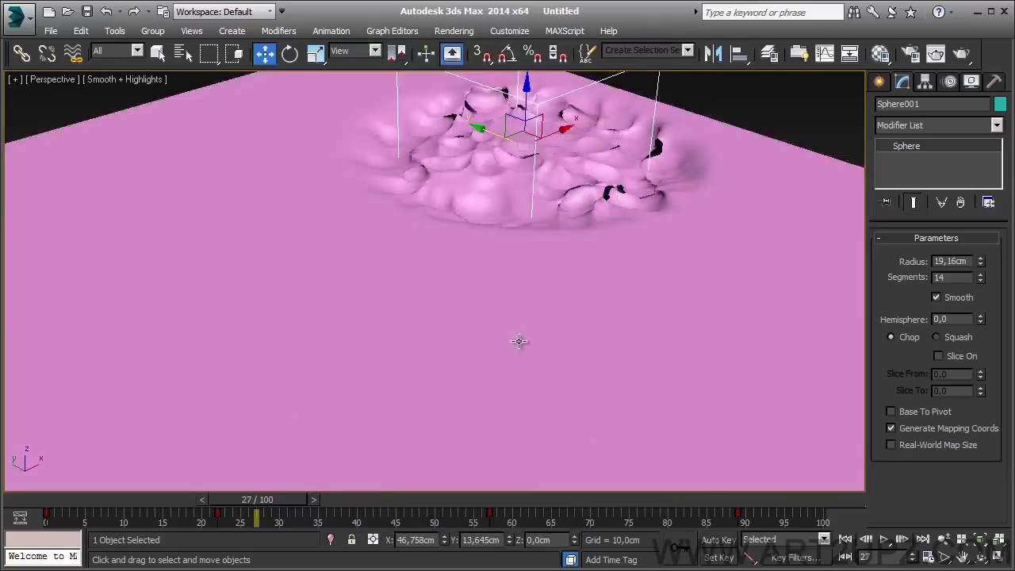
middle_click_drag(519, 340, 507, 356)
left_click(886, 540)
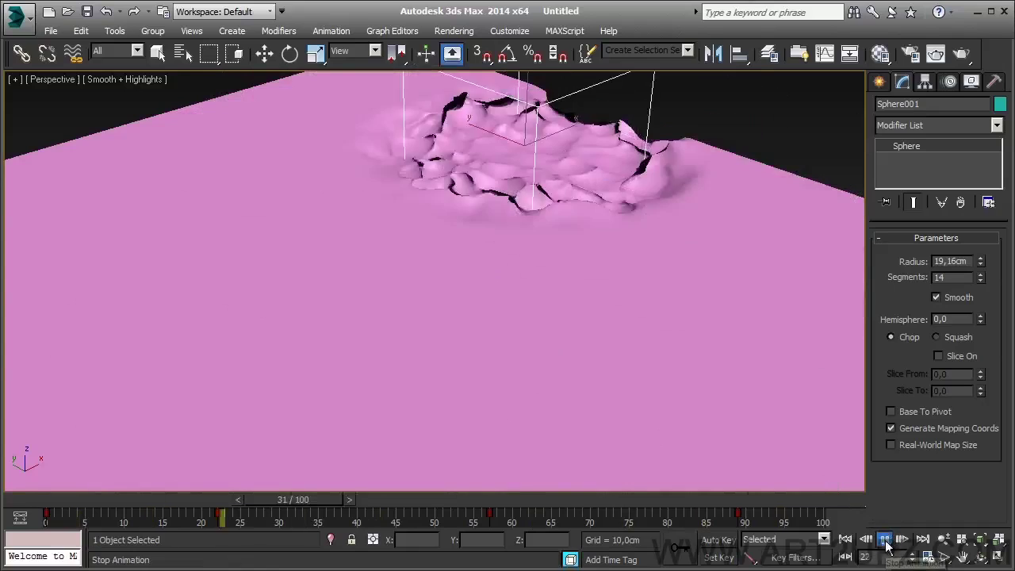
Stop the animation playback and rewind the timeline to frame 0 with the whole plane in view
left_click(886, 546)
middle_click_drag(550, 379, 581, 330)
scroll(569, 382, "down", 4)
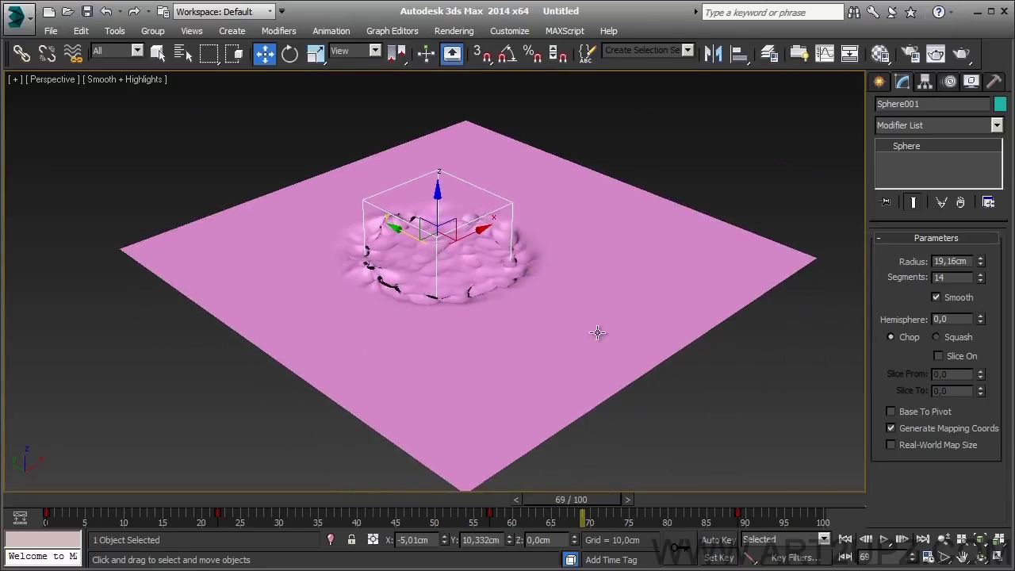
left_click_drag(594, 500, 46, 501)
key("w")
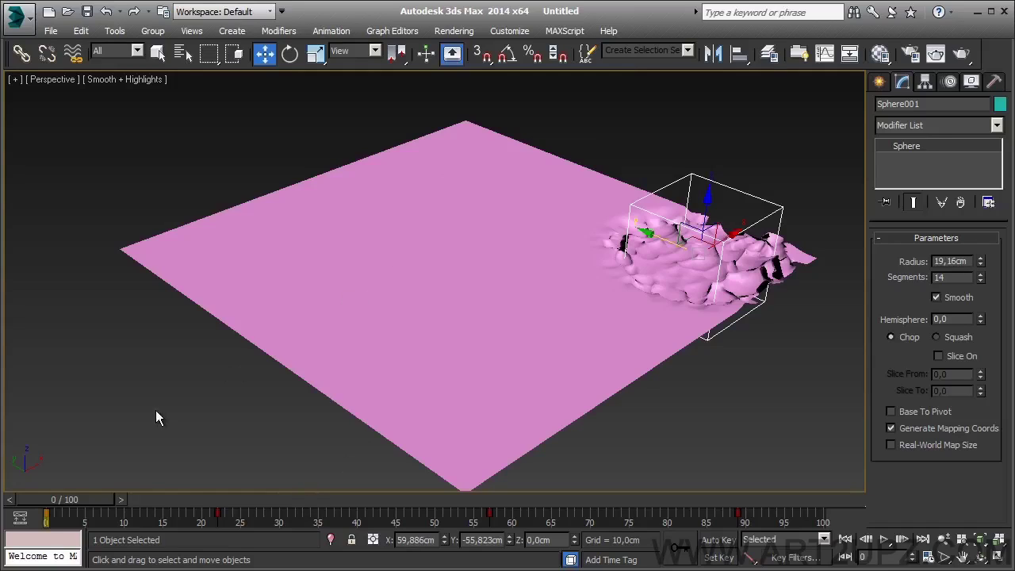
left_click(718, 393)
left_click(747, 229)
right_click(751, 239)
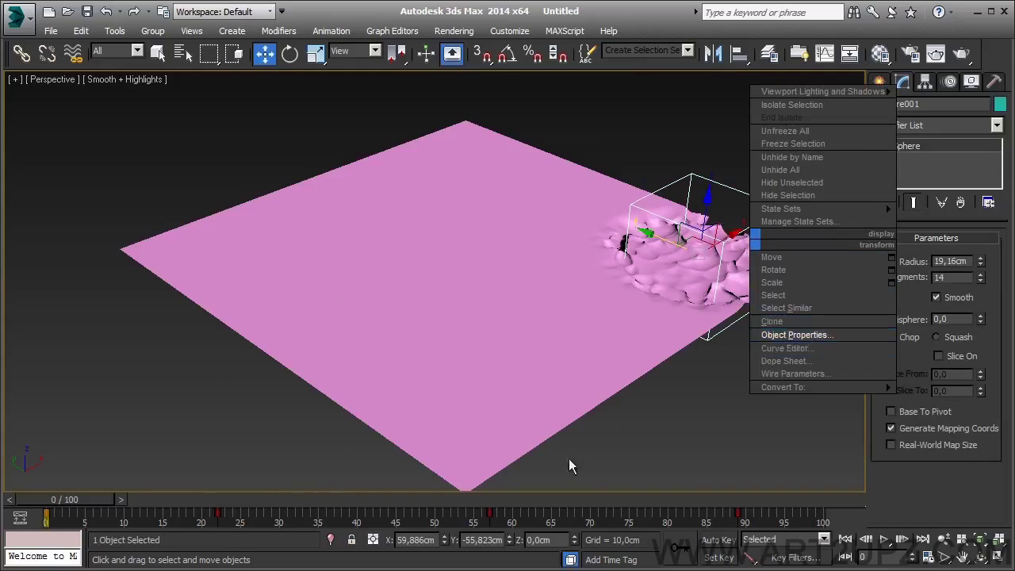
left_click(700, 381)
right_click(744, 223)
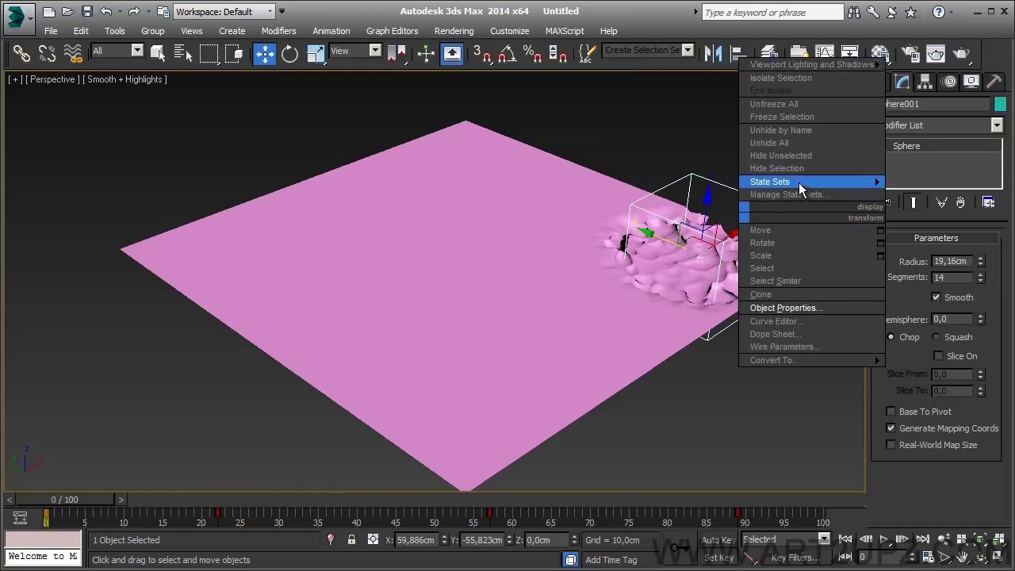
left_click(675, 415)
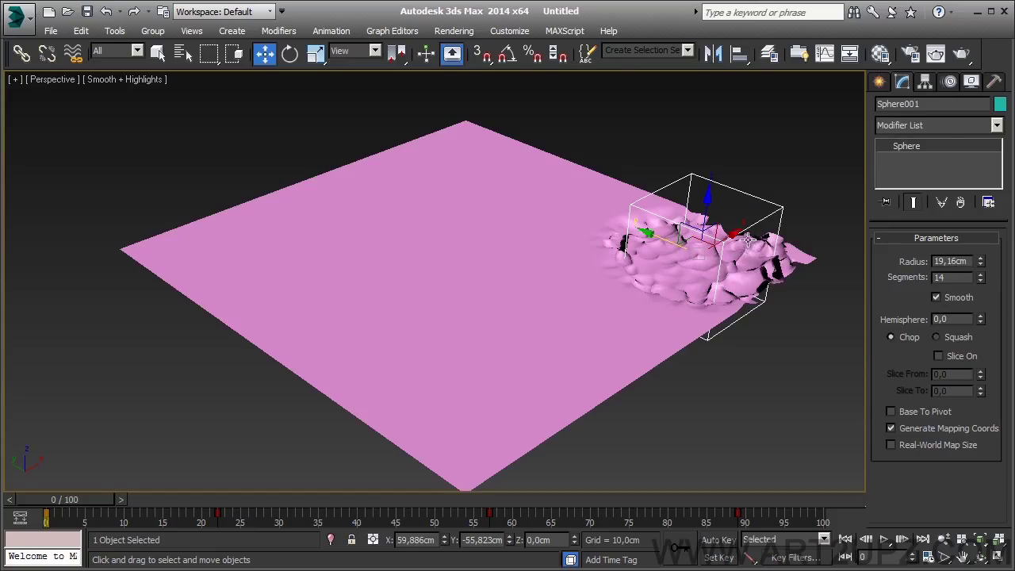
right_click(748, 240)
left_click(764, 221)
left_click(923, 127)
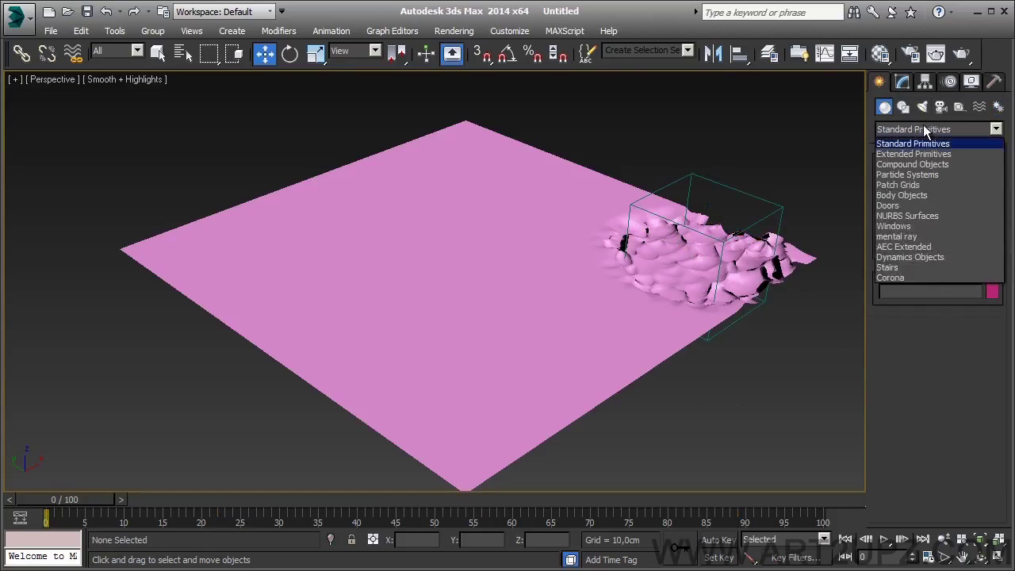
left_click(919, 127)
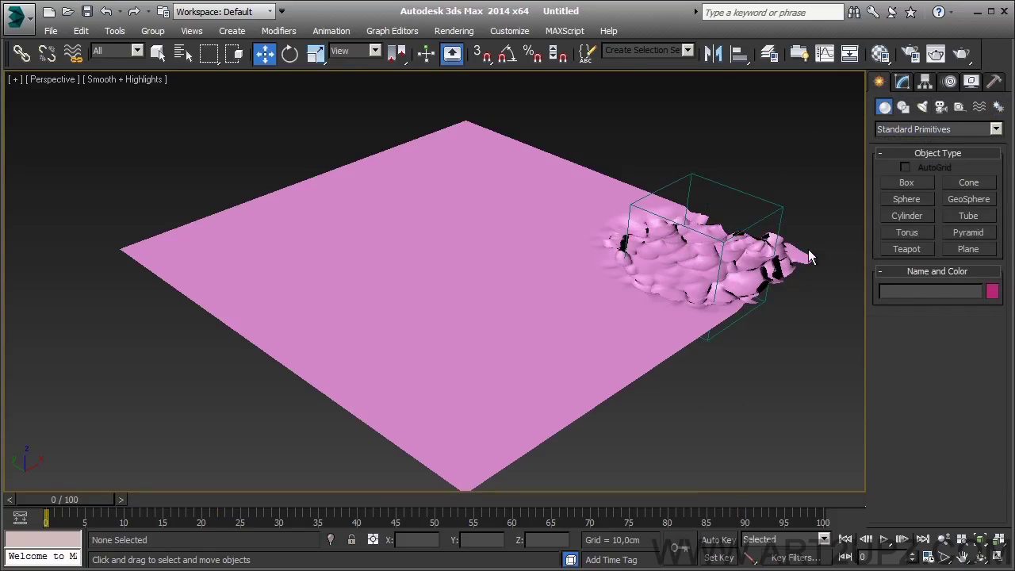
Add a Standard Flow in Particle View and raise its PF Source emitter above the plane to Z 63.243 cm
key("6")
left_click_drag(621, 96, 493, 105)
left_click(558, 85)
middle_click_drag(534, 258, 512, 285)
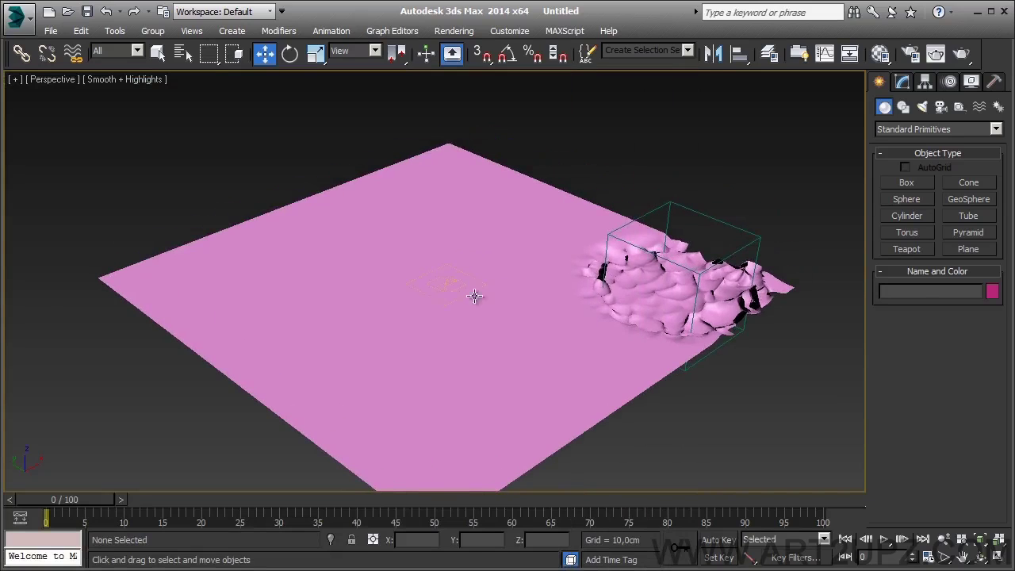
left_click(428, 299)
left_click(431, 297)
left_click_drag(444, 245, 431, 81)
Scrub through the timeline to watch the particles fall from the emitter, ending at frame 13
left_click_drag(53, 499, 331, 496)
key("w")
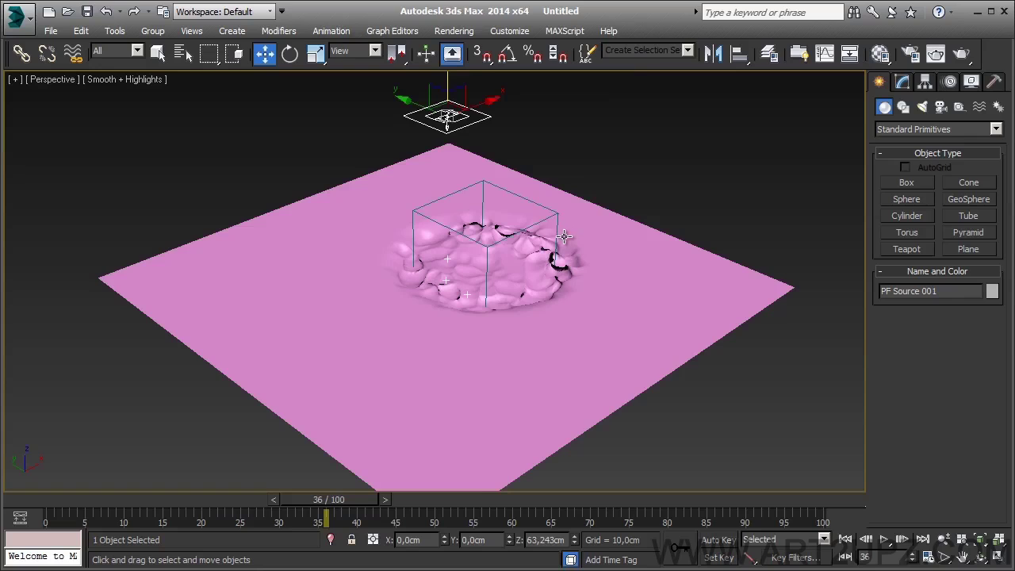
middle_click_drag(572, 205, 565, 178)
left_click_drag(346, 500, 142, 507)
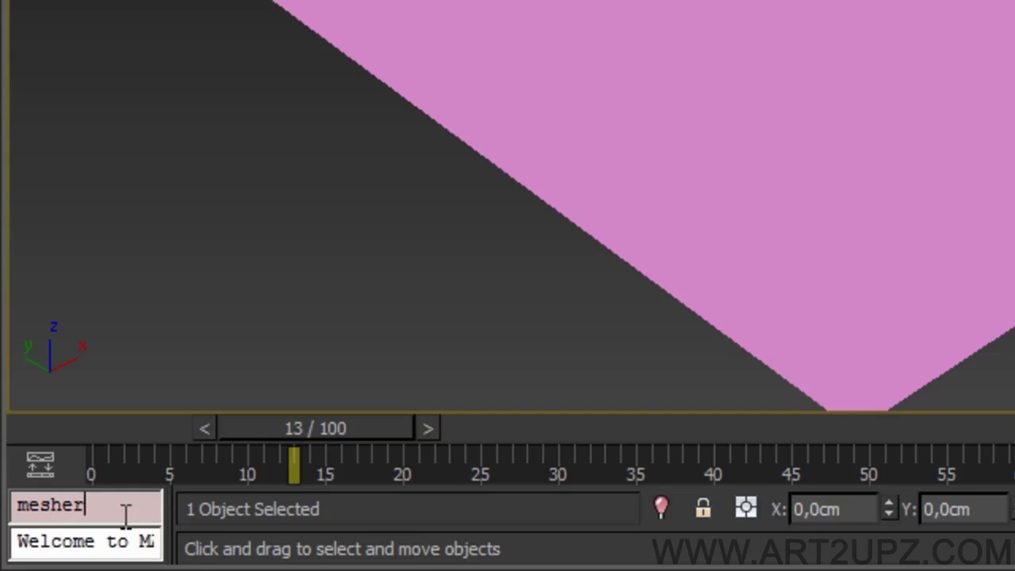
Create a Mesher object with the MAXScript mesher command and pick PF Source 001 as its source object
key("Return")
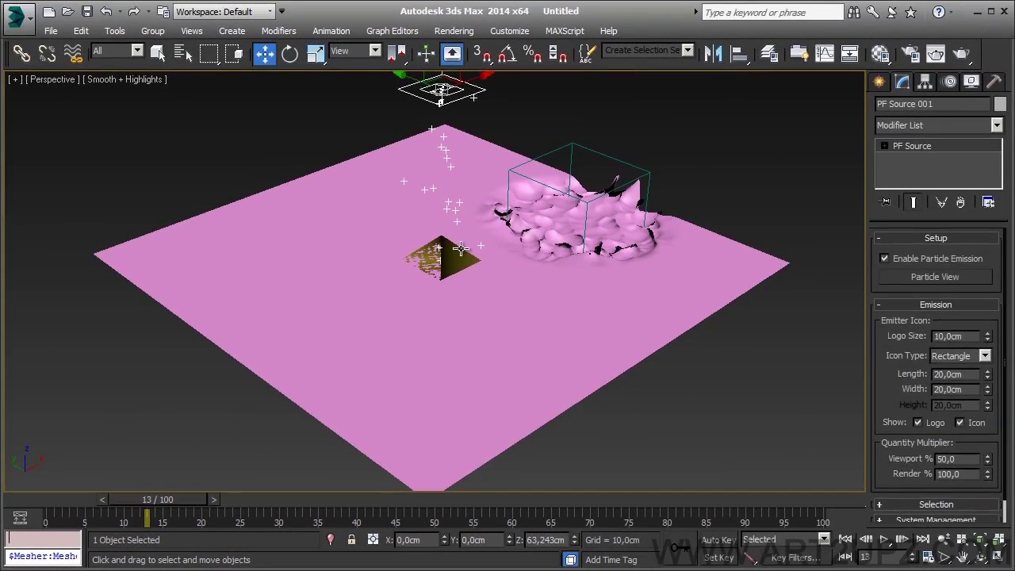
left_click(456, 252)
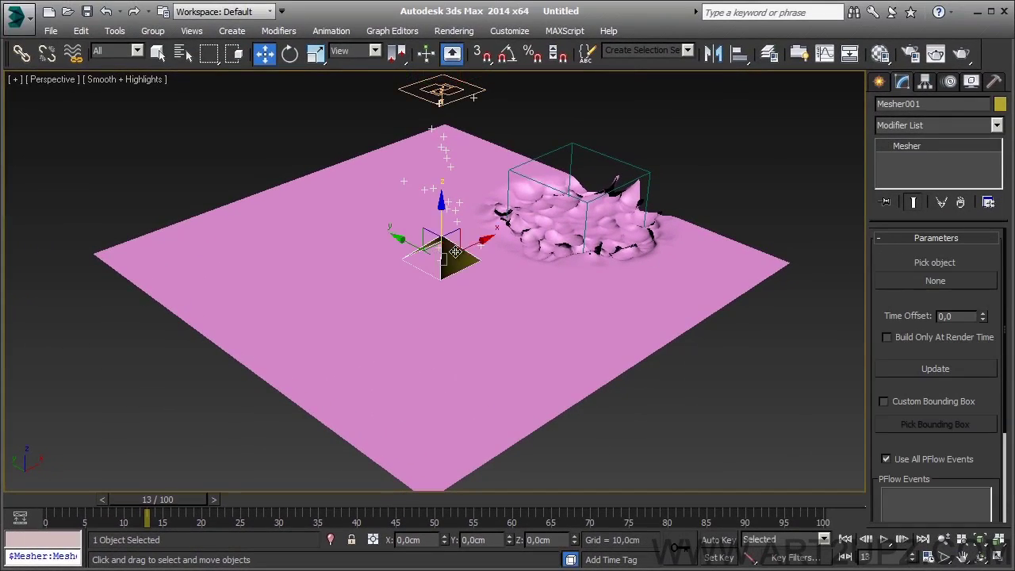
left_click(930, 283)
left_click(421, 92)
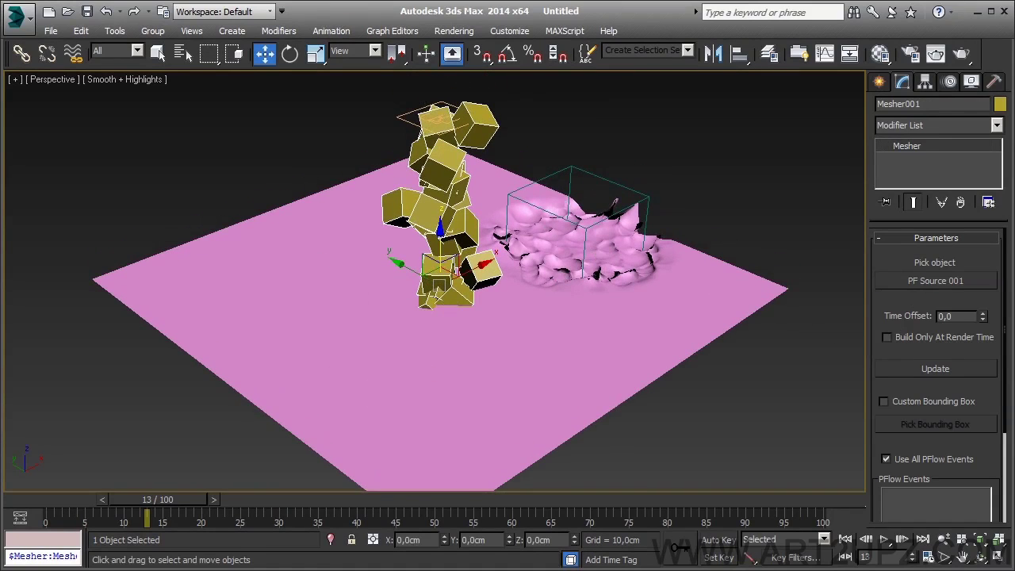
Go to frame 29 and replace Sphere001 with Mesher001 as the mesh object in the plane's Volume Select modifier
left_click_drag(147, 508, 292, 508)
left_click(616, 291)
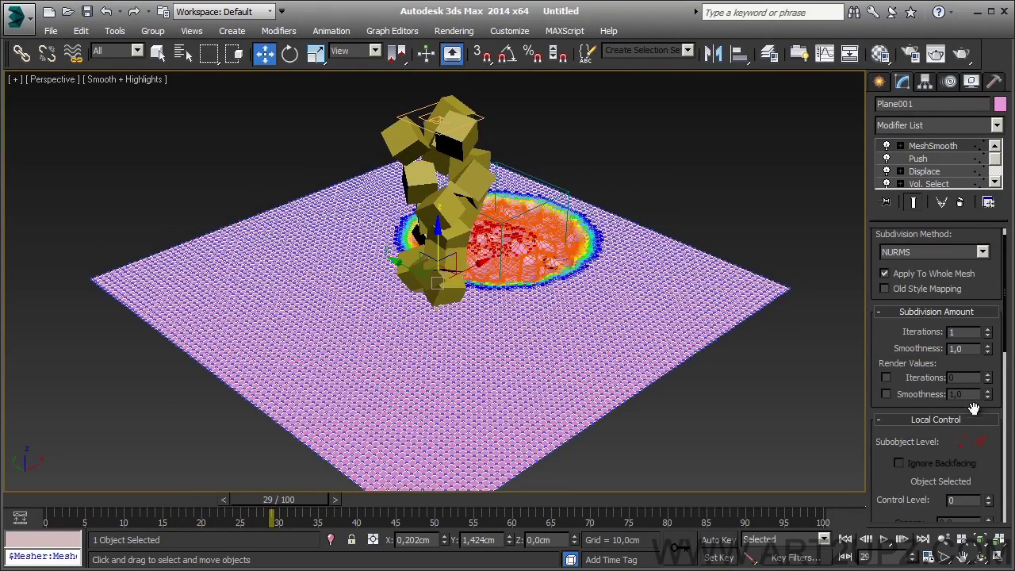
left_click(930, 183)
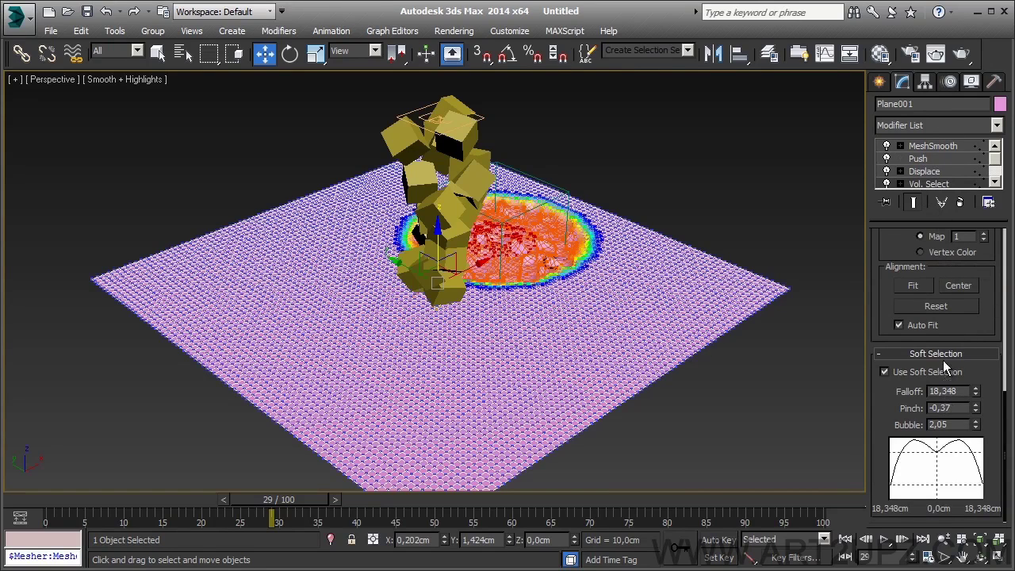
scroll(990, 450, "up", 5)
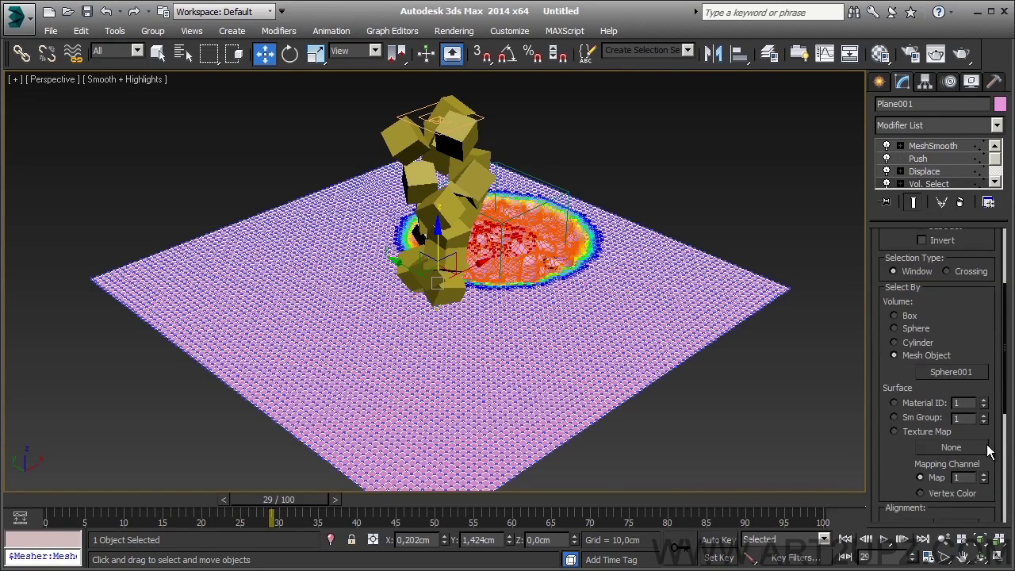
left_click(958, 372)
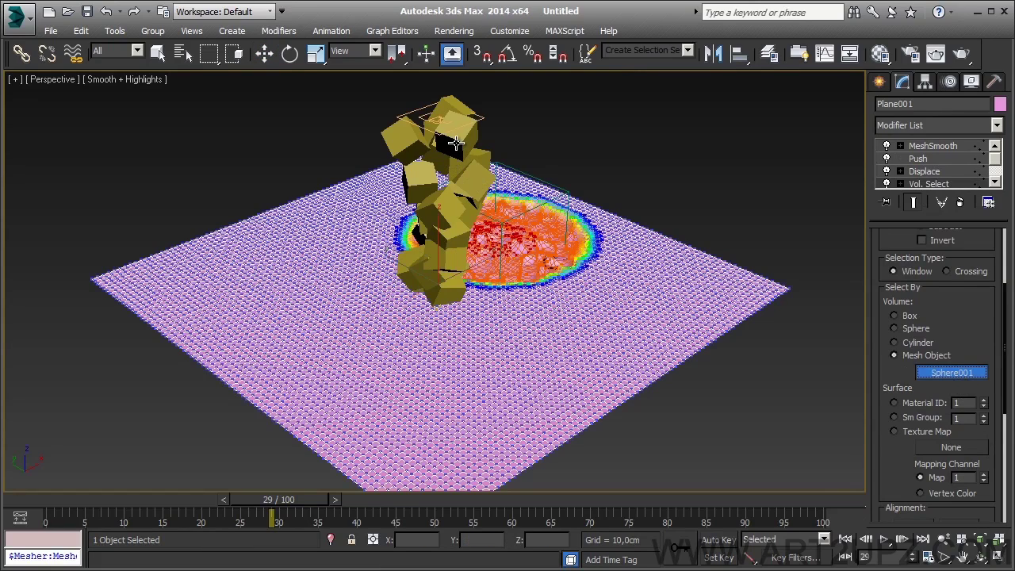
left_click(457, 143)
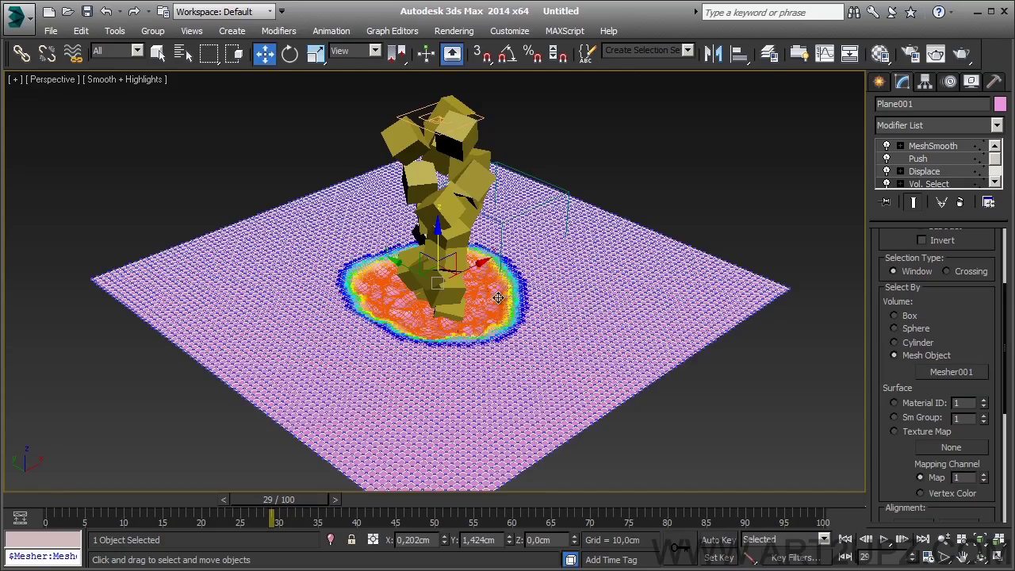
Examine the particle-driven selection on the plane up close and scrub back to frame 17
middle_click_drag(499, 298, 490, 303)
scroll(285, 485, "up", 3)
middle_click_drag(286, 485, 321, 402)
scroll(321, 401, "down", 3)
middle_click_drag(430, 401, 383, 410)
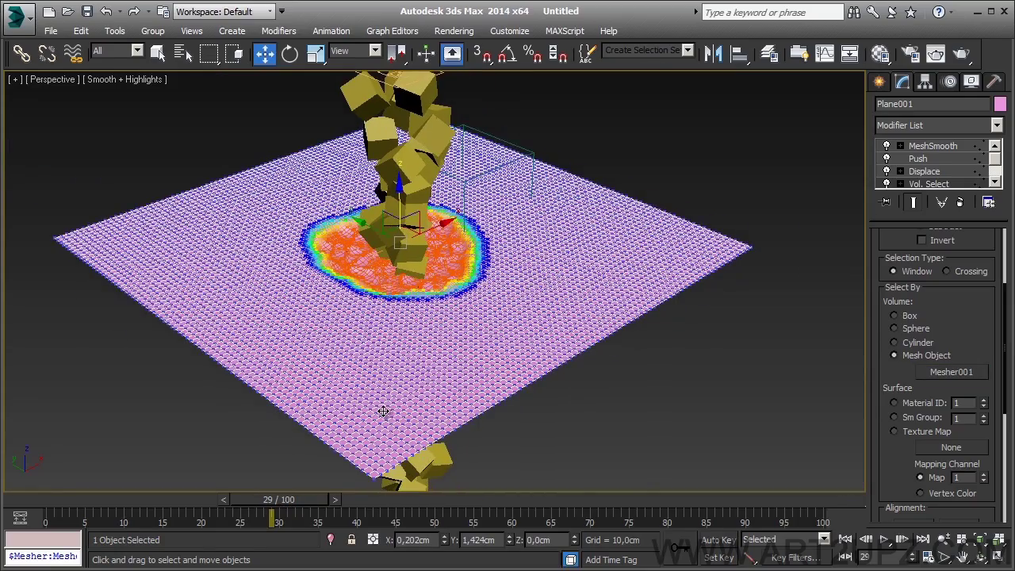
left_click_drag(290, 508, 187, 507)
key("w")
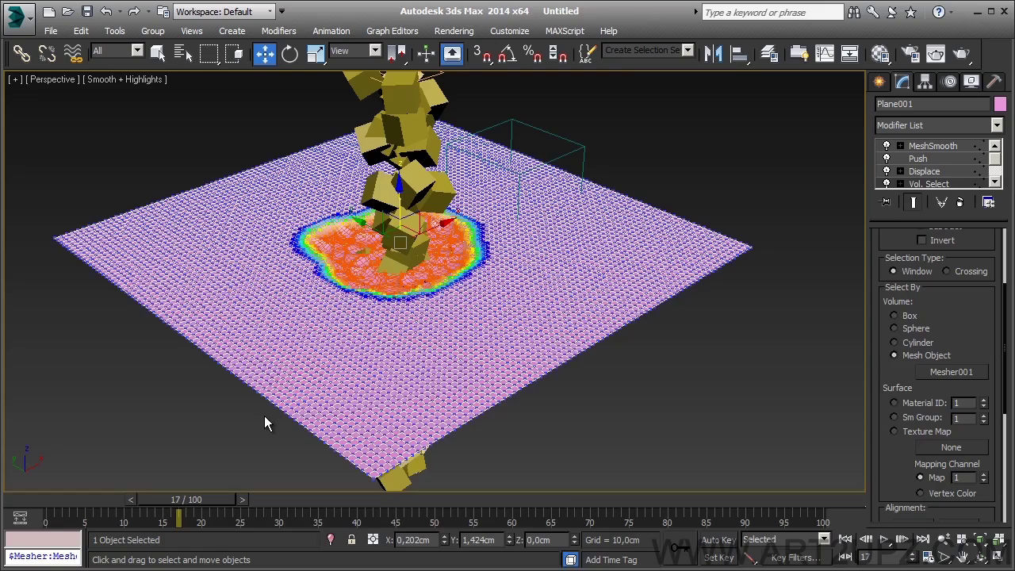
Set the Divergence of the particle flow's Speed 001 operator to 27.5 in Particle View, keeping the viewport visible
key("6")
left_click_drag(610, 169, 607, 137)
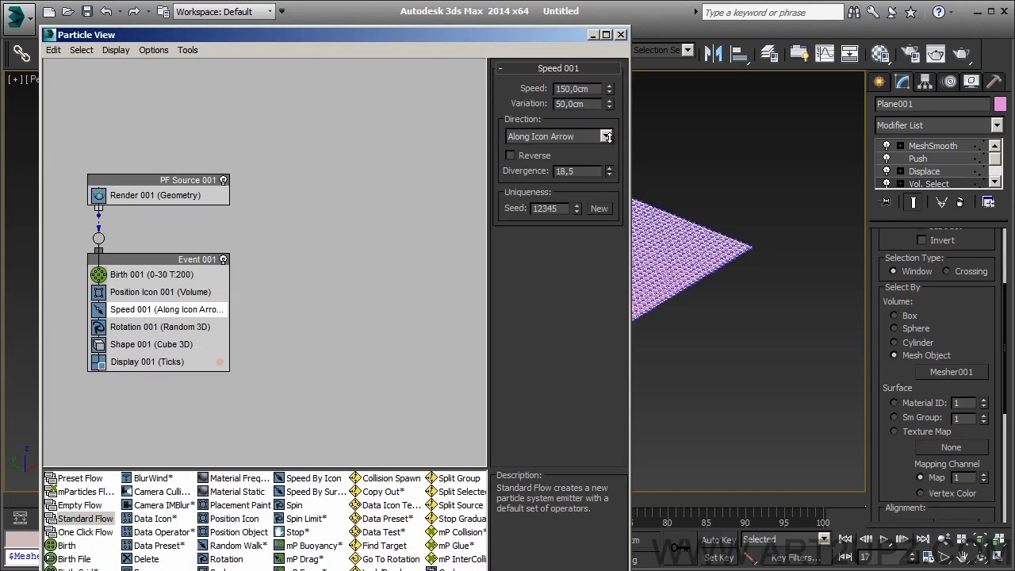
left_click_drag(563, 35, 1014, 34)
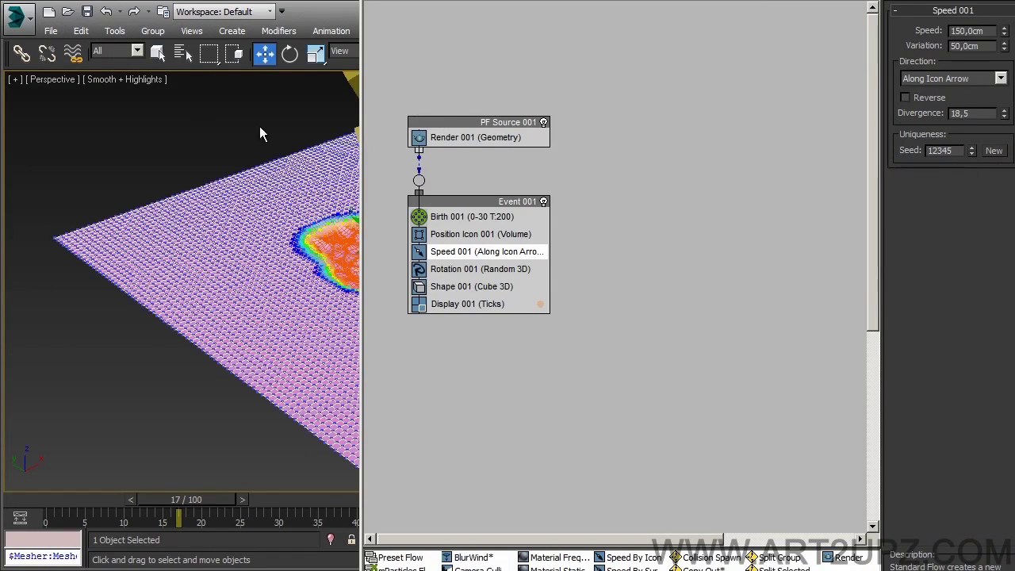
left_click_drag(548, 7, 508, 230)
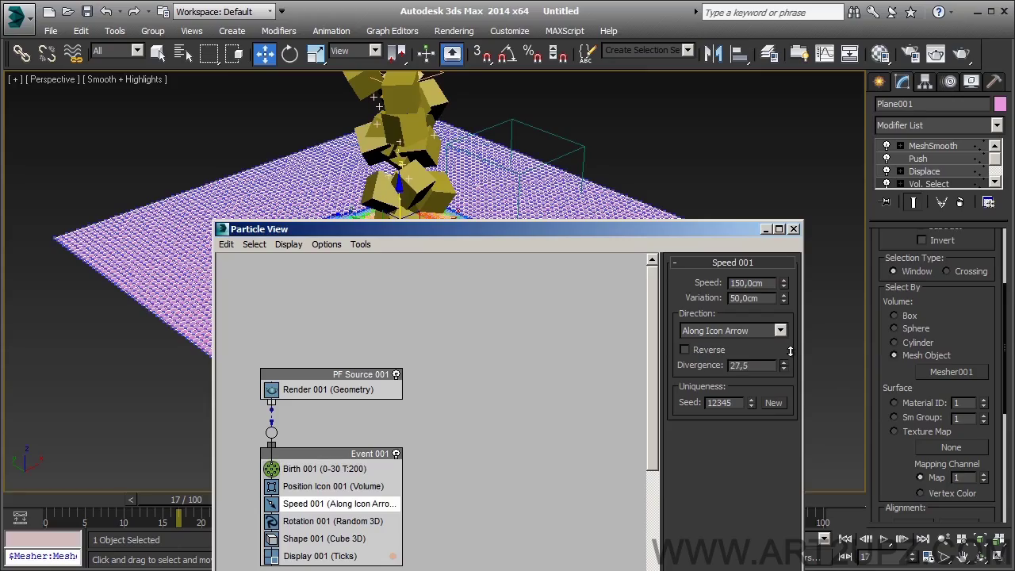
left_click(736, 229)
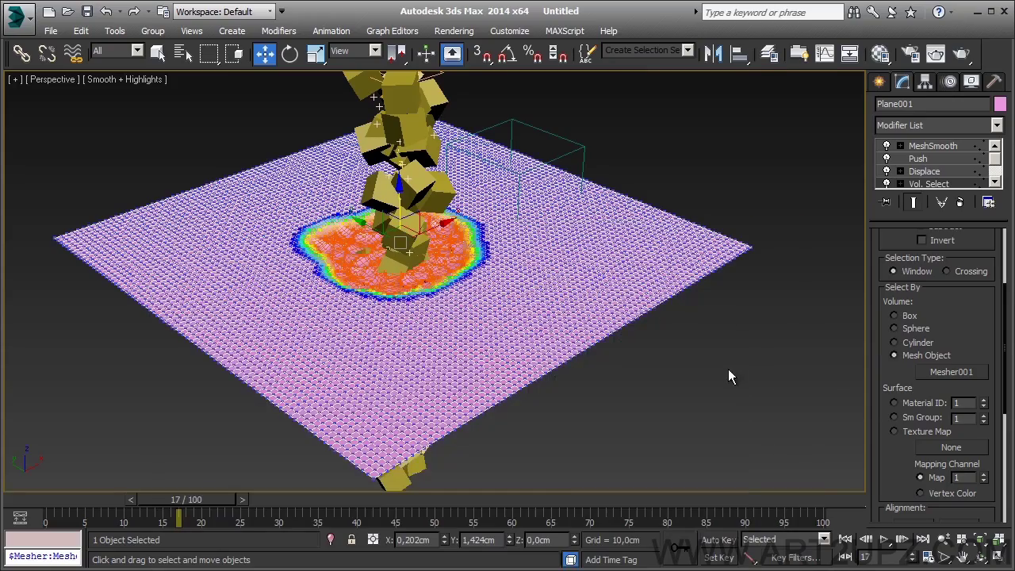
Scrub the animation to frame 42 and examine the displaced area around the spread-out particles
left_click_drag(151, 500, 115, 500)
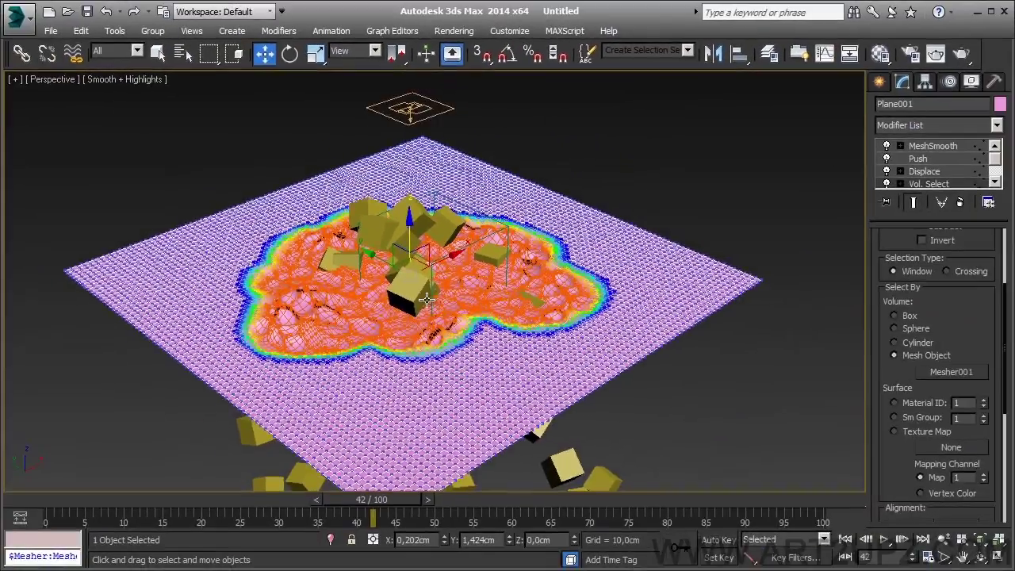
scroll(427, 300, "up", 6)
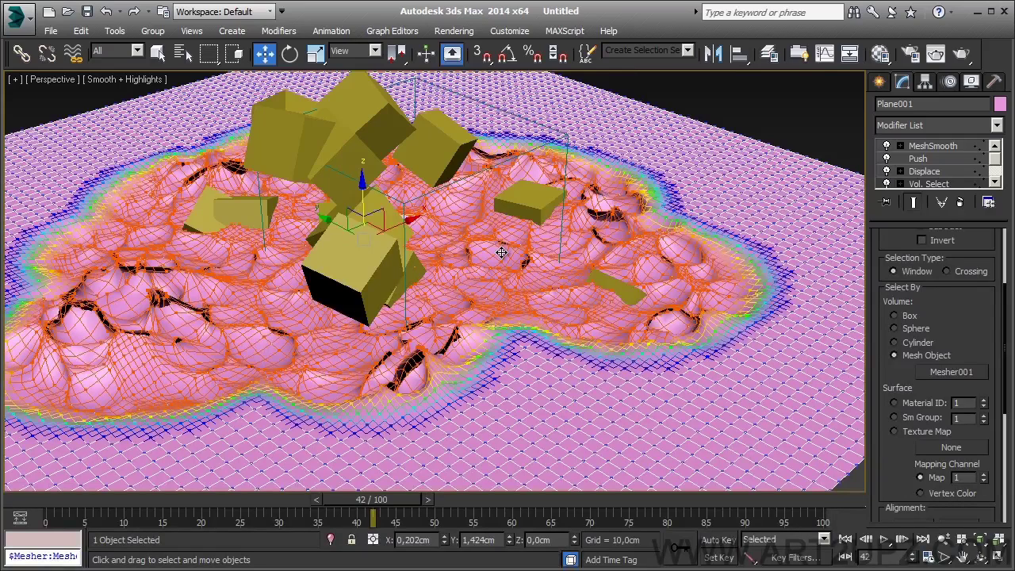
scroll(512, 304, "down", 5)
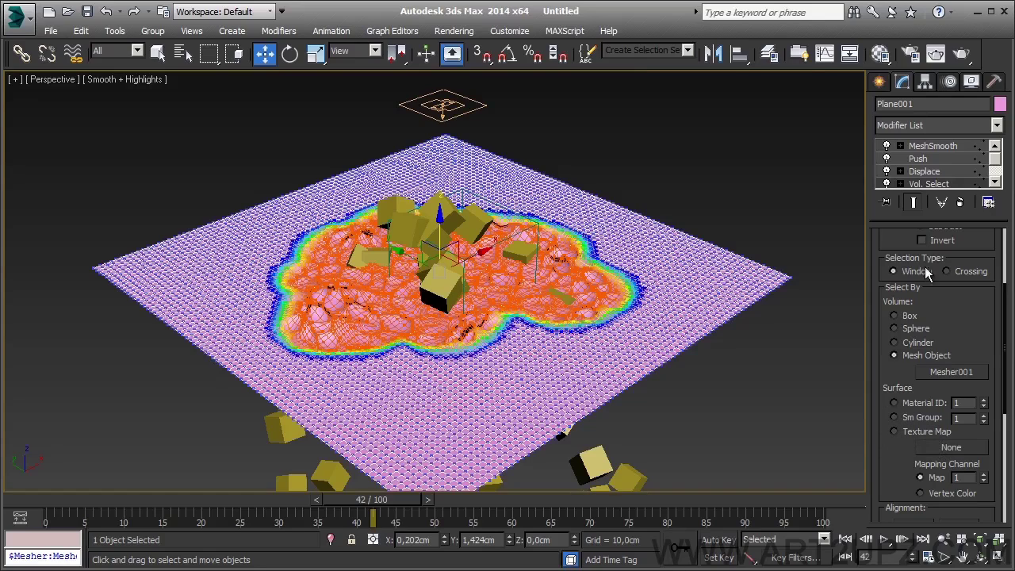
Instance the Map #3 Noise map into the Volume Select modifier's texture slot and select by Texture Map
left_click(881, 53)
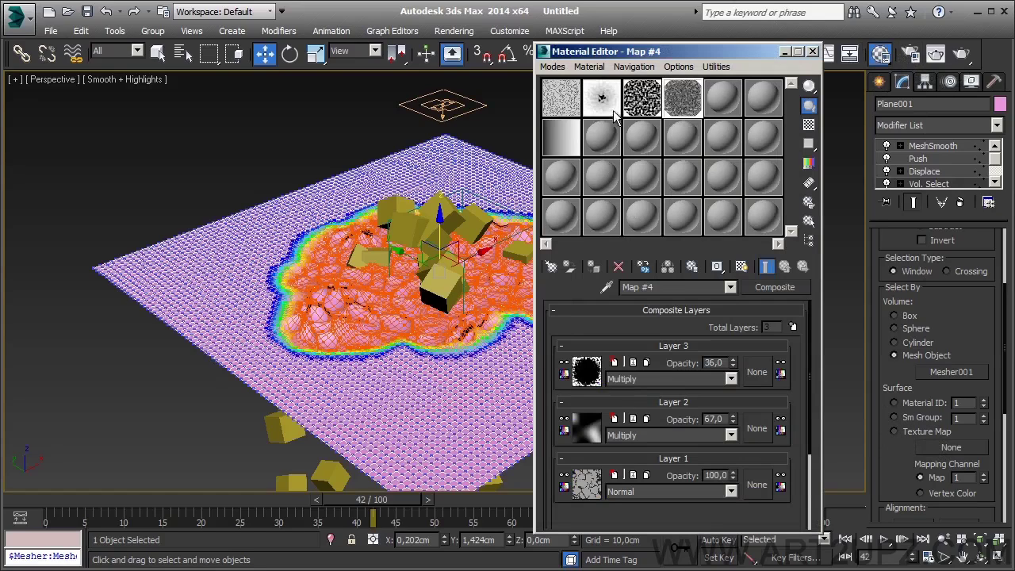
left_click(571, 100)
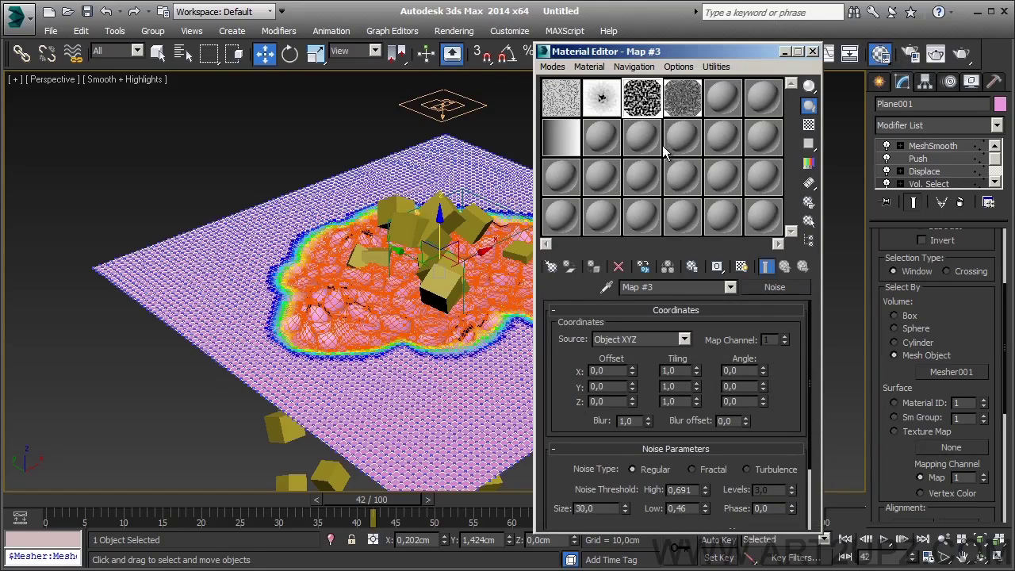
left_click_drag(651, 104, 949, 447)
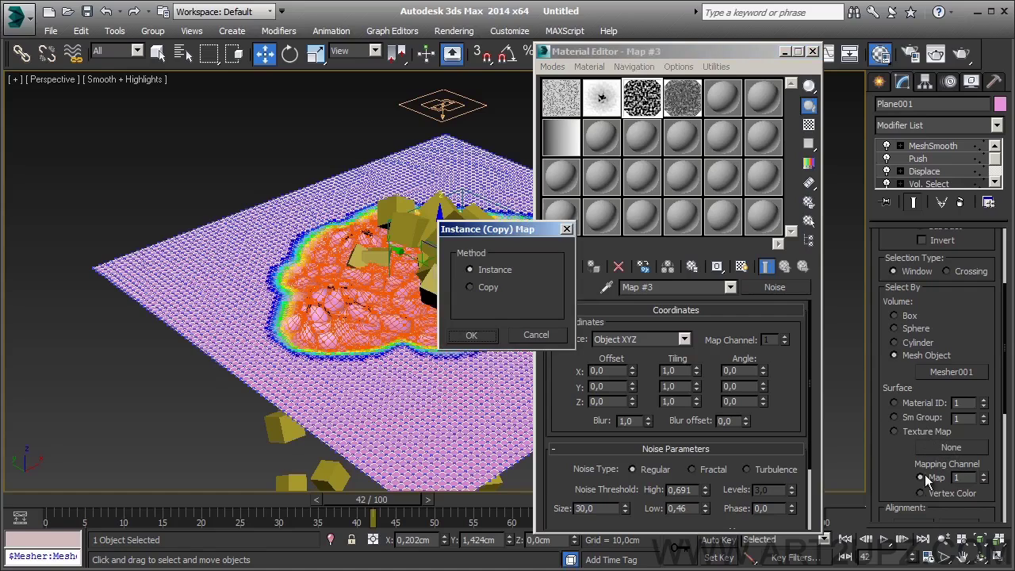
left_click(472, 335)
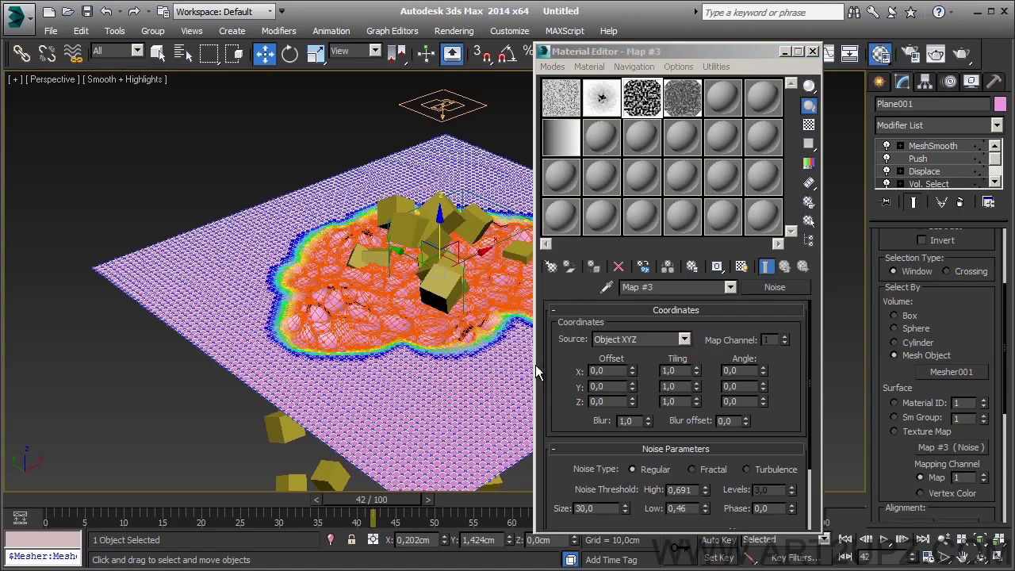
left_click(920, 435)
Set the Noise map's High threshold to 0.711 and its Size to 23.4 after inspecting the map-driven selection
middle_click_drag(444, 288, 437, 291, "alt")
scroll(438, 291, "up", 5)
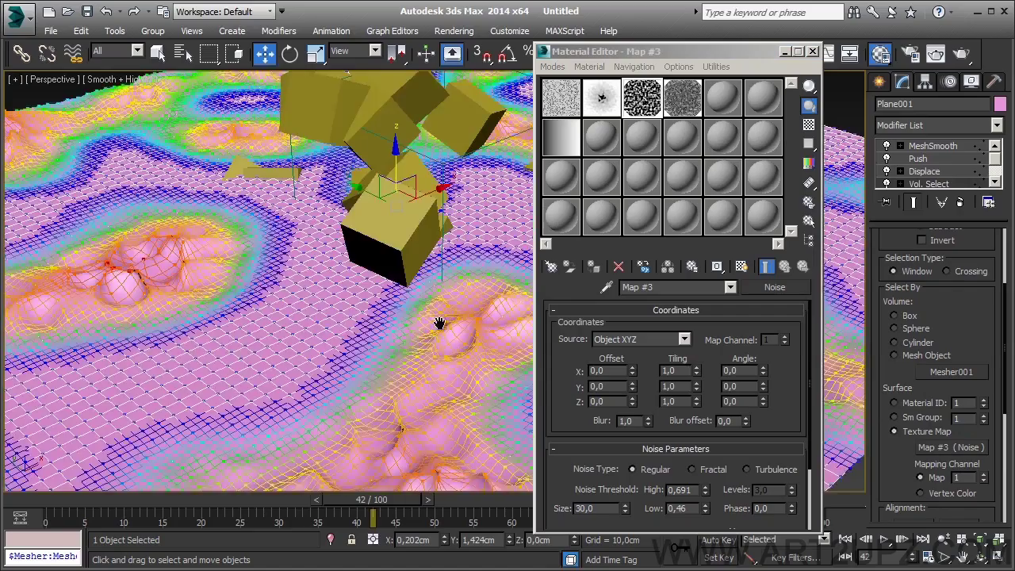
scroll(432, 313, "down", 5)
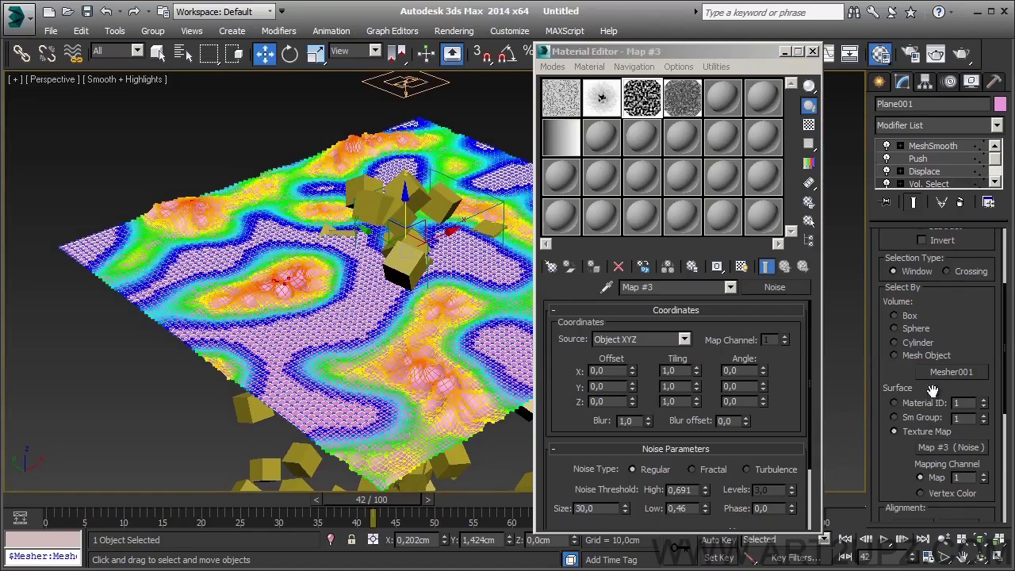
scroll(781, 388, "down", 2)
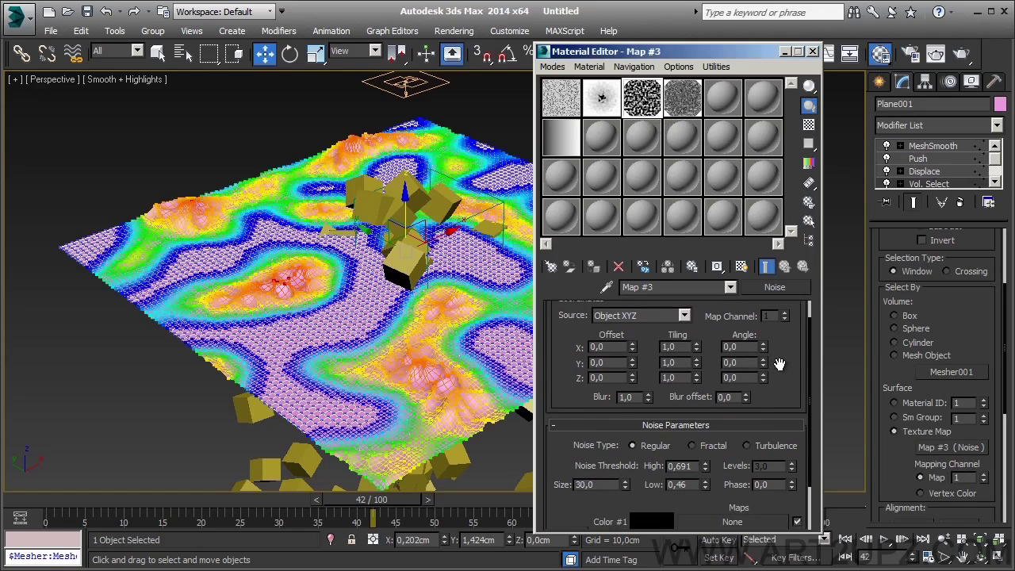
mouse_move(705, 467)
left_mouse_down()
mouse_move(703, 421)
mouse_move(714, 461)
mouse_move(689, 473)
left_mouse_up()
left_click_drag(625, 486, 651, 546)
Set the Strength of the plane's Displace modifier to 78.926 cm
left_click(924, 171)
left_click_drag(978, 275, 966, 212)
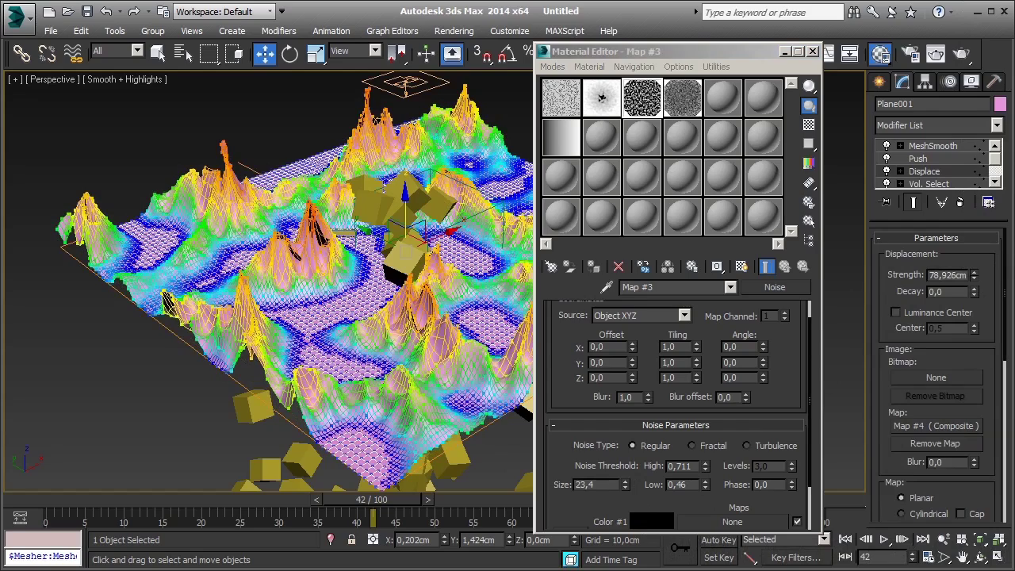